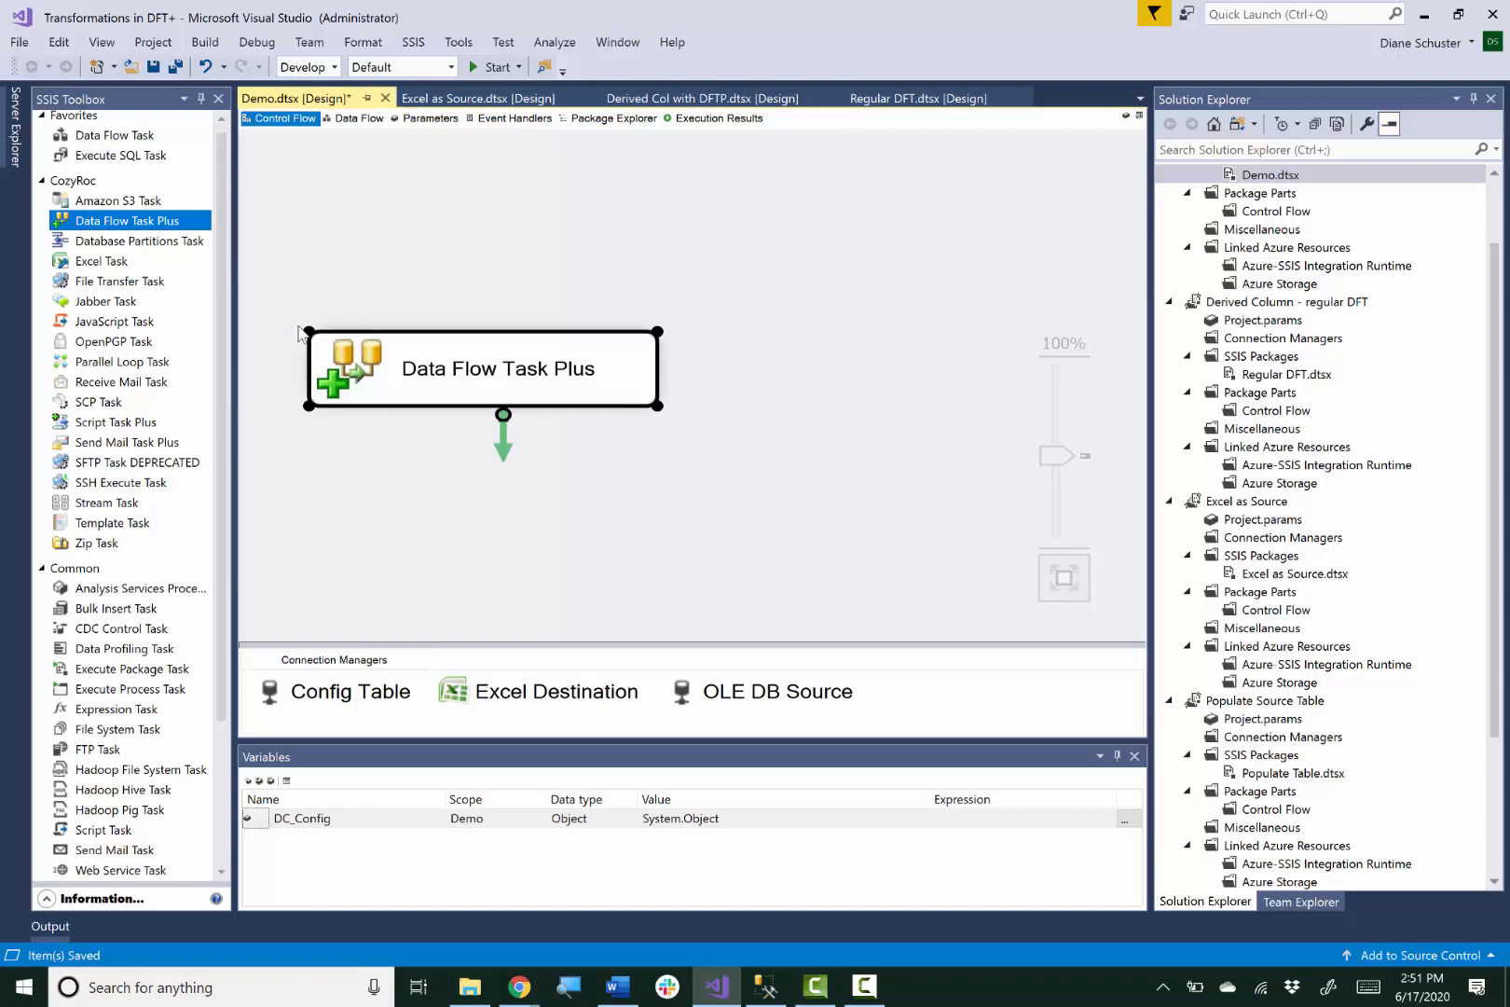
Set the Data Flow Task Plus task's DelayValidation property to True
right_click(599, 358)
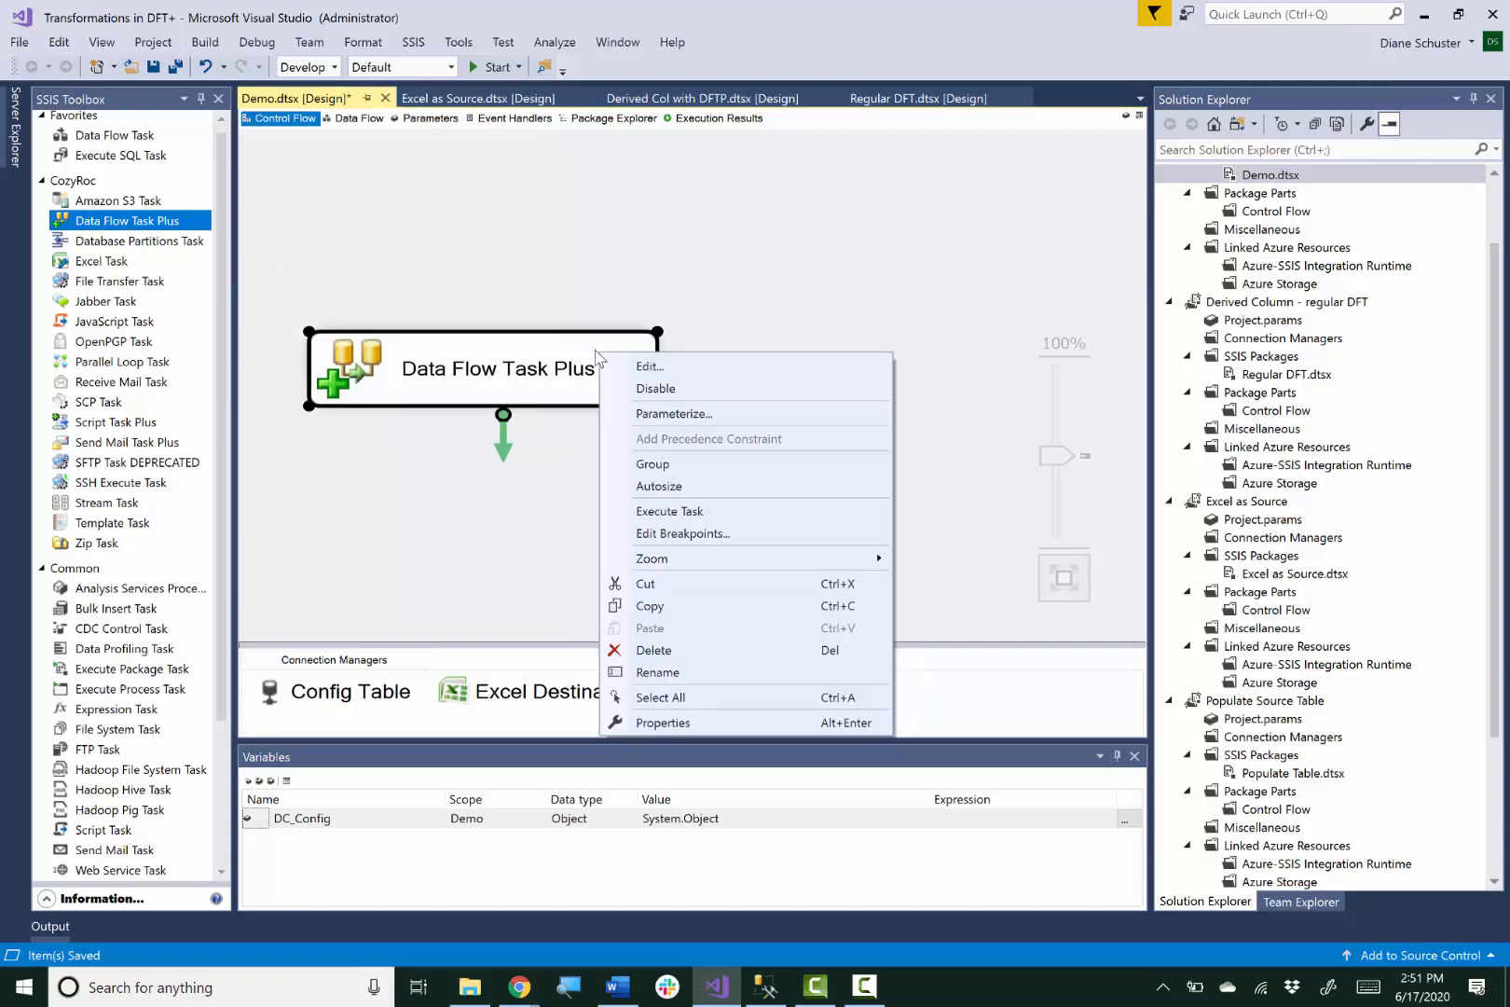
left_click(663, 723)
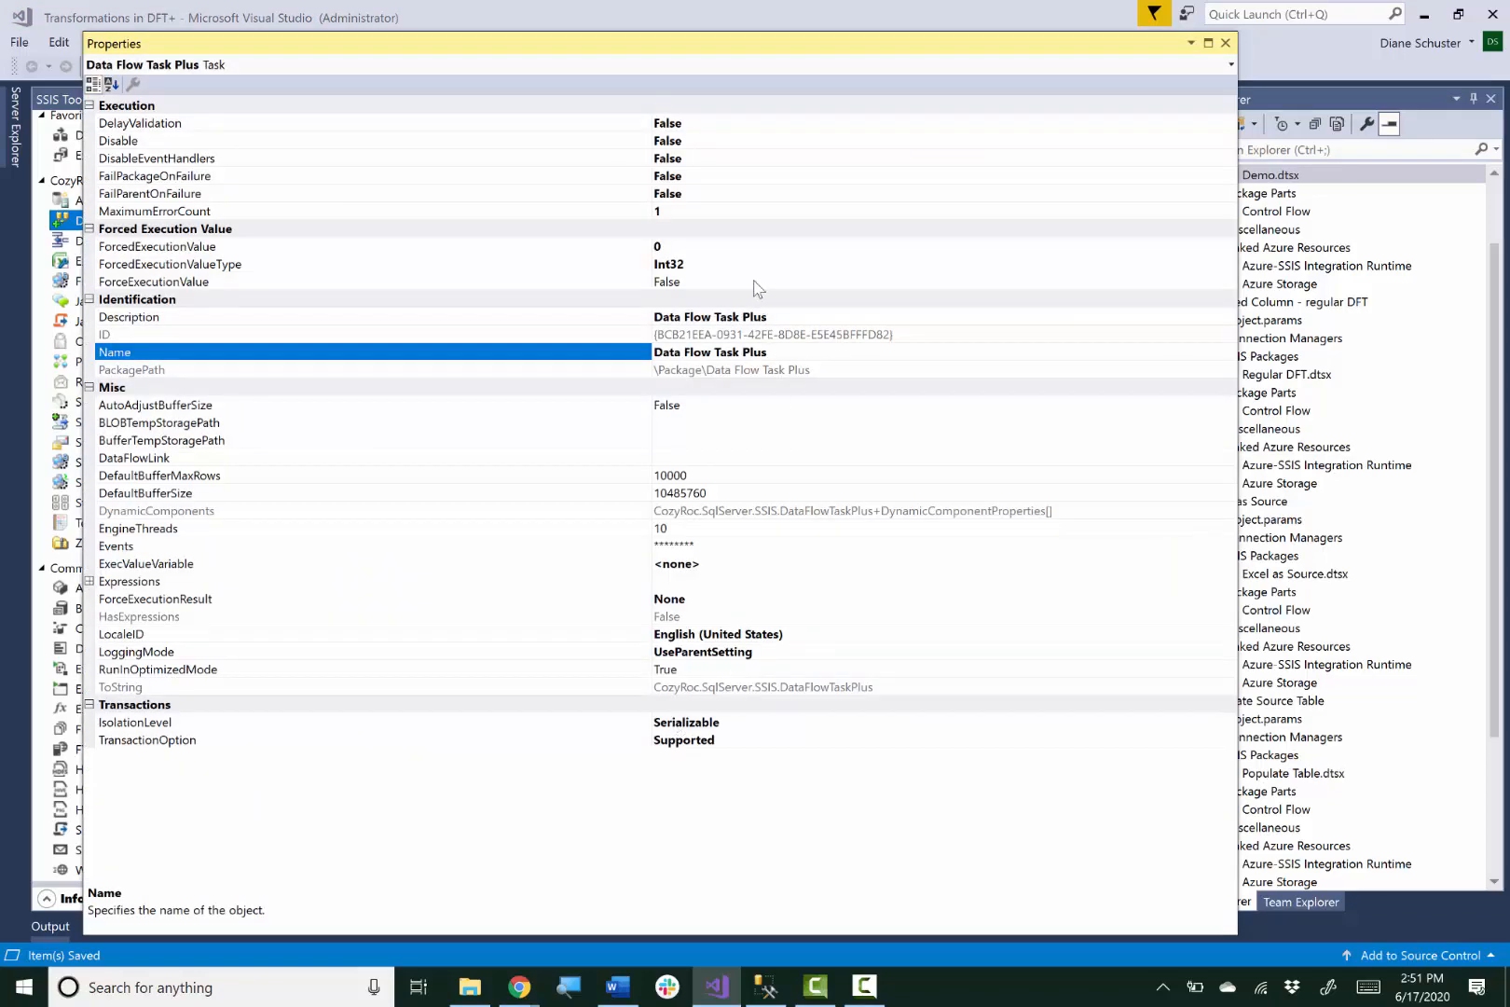
left_click(724, 125)
left_click(1228, 124)
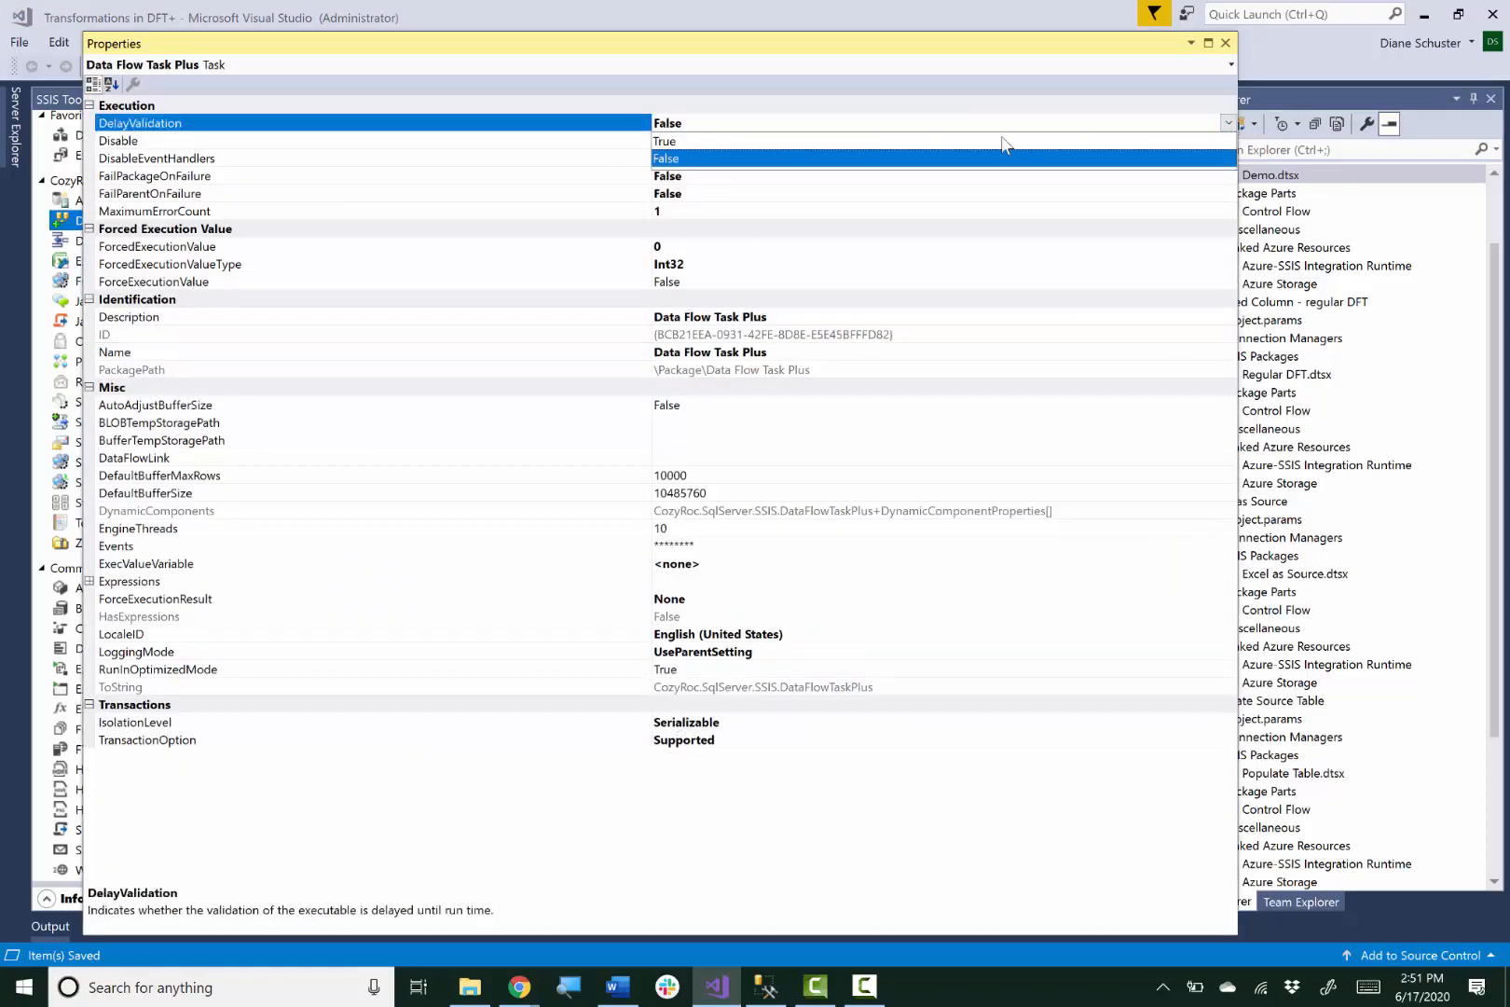
left_click(912, 141)
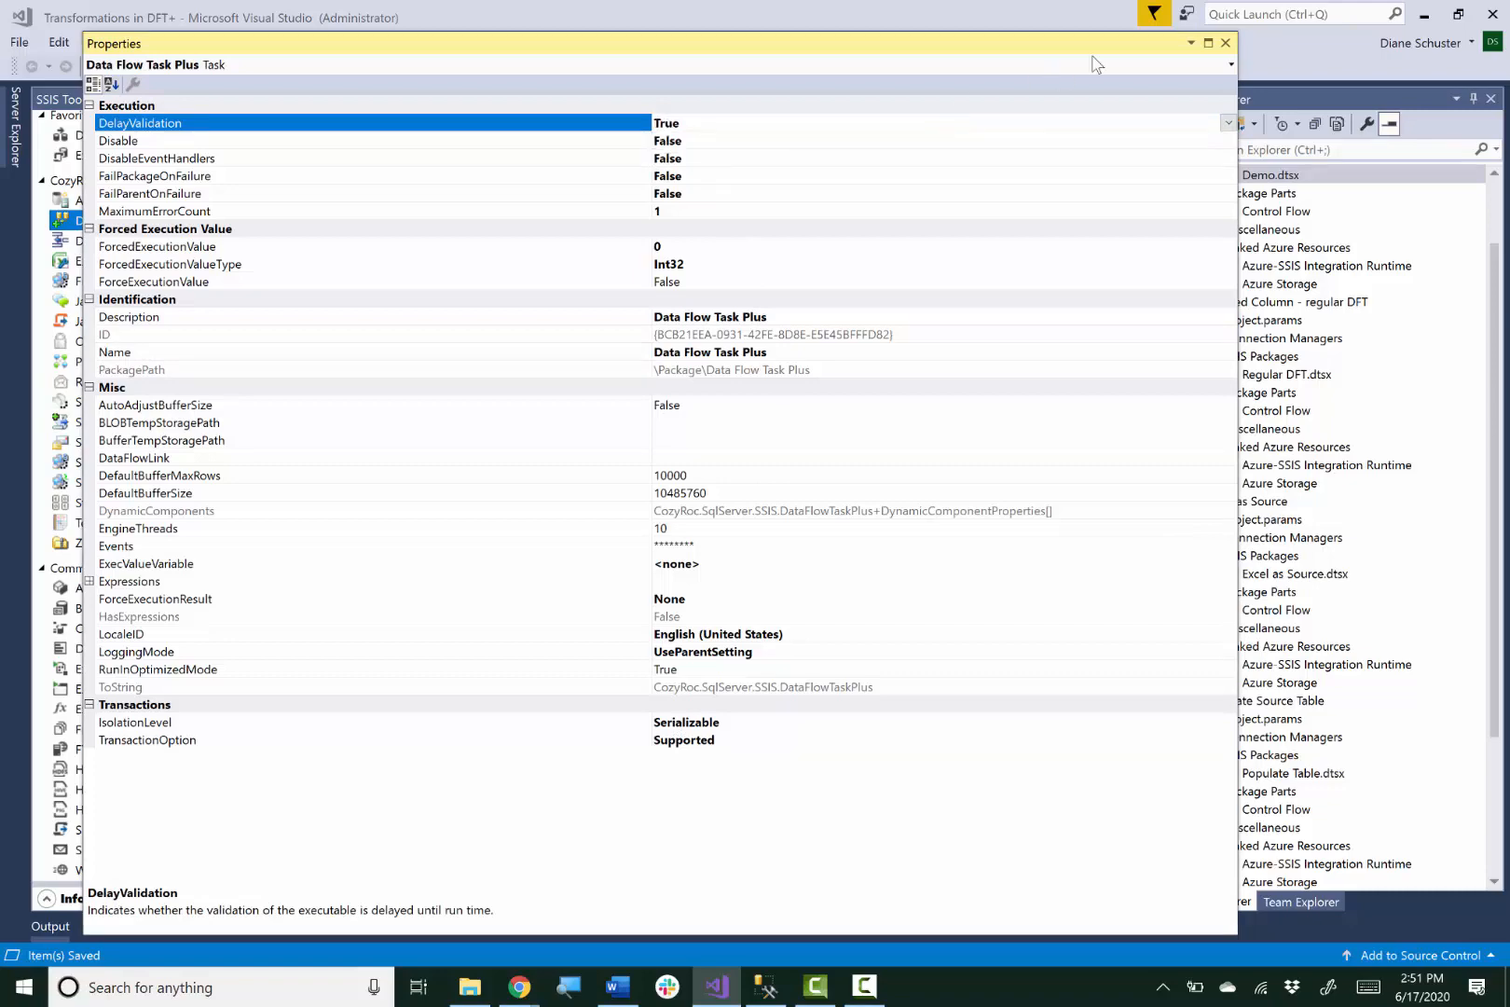
left_click(1225, 43)
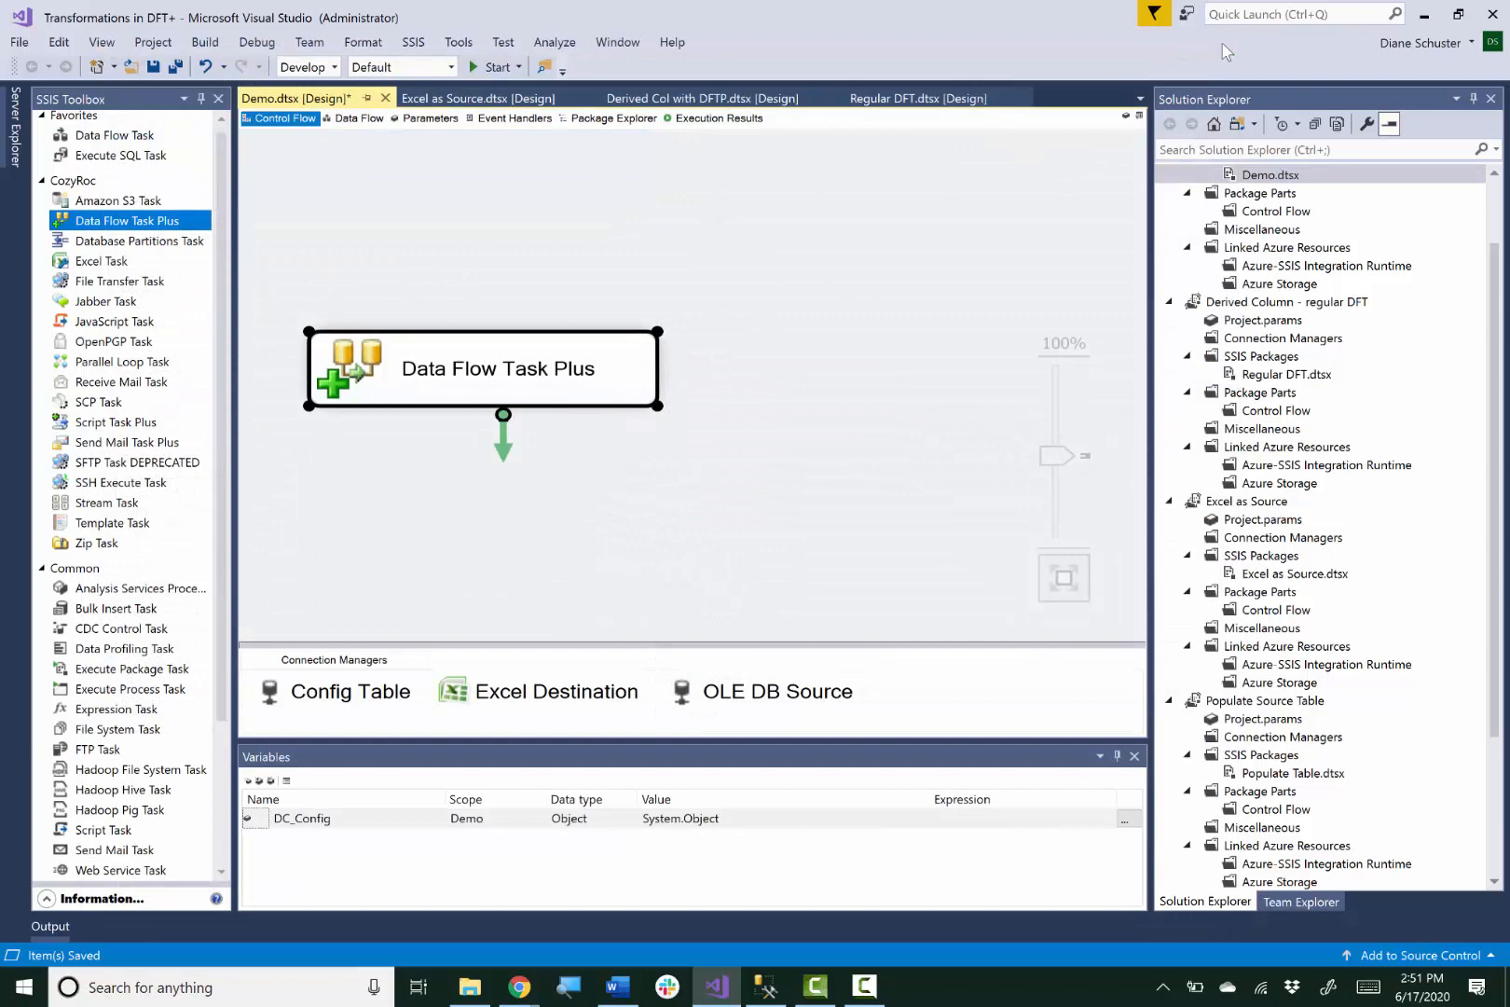
Add an OLE DB Source component to the Data Flow Task Plus data flow
left_click(362, 120)
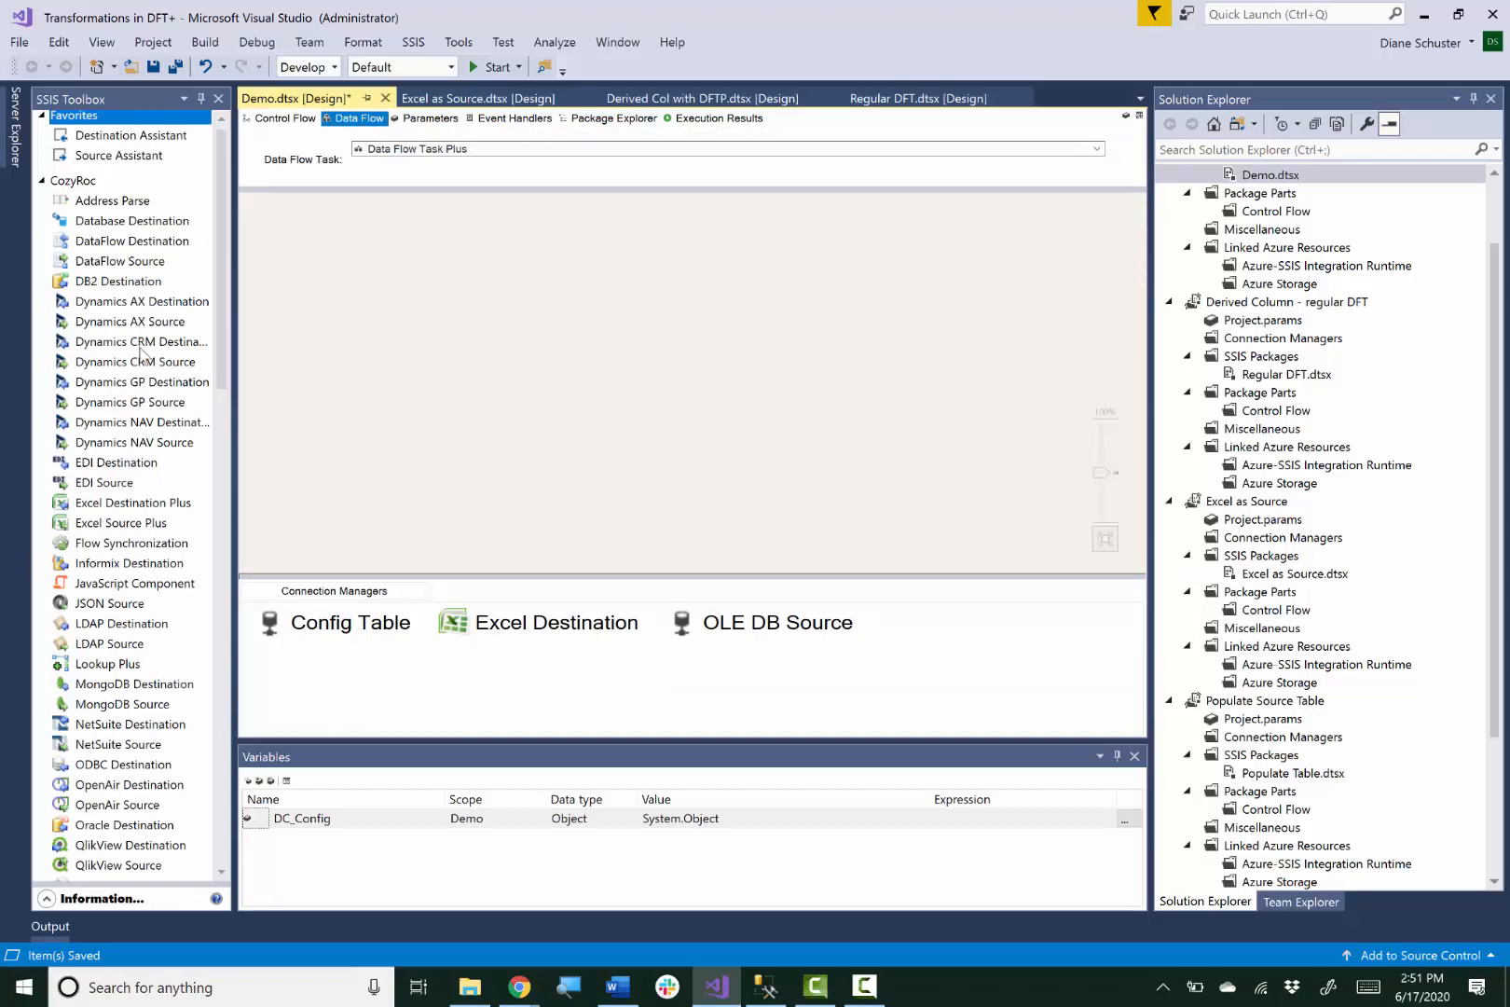
left_click_drag(227, 337, 216, 818)
left_click(103, 559)
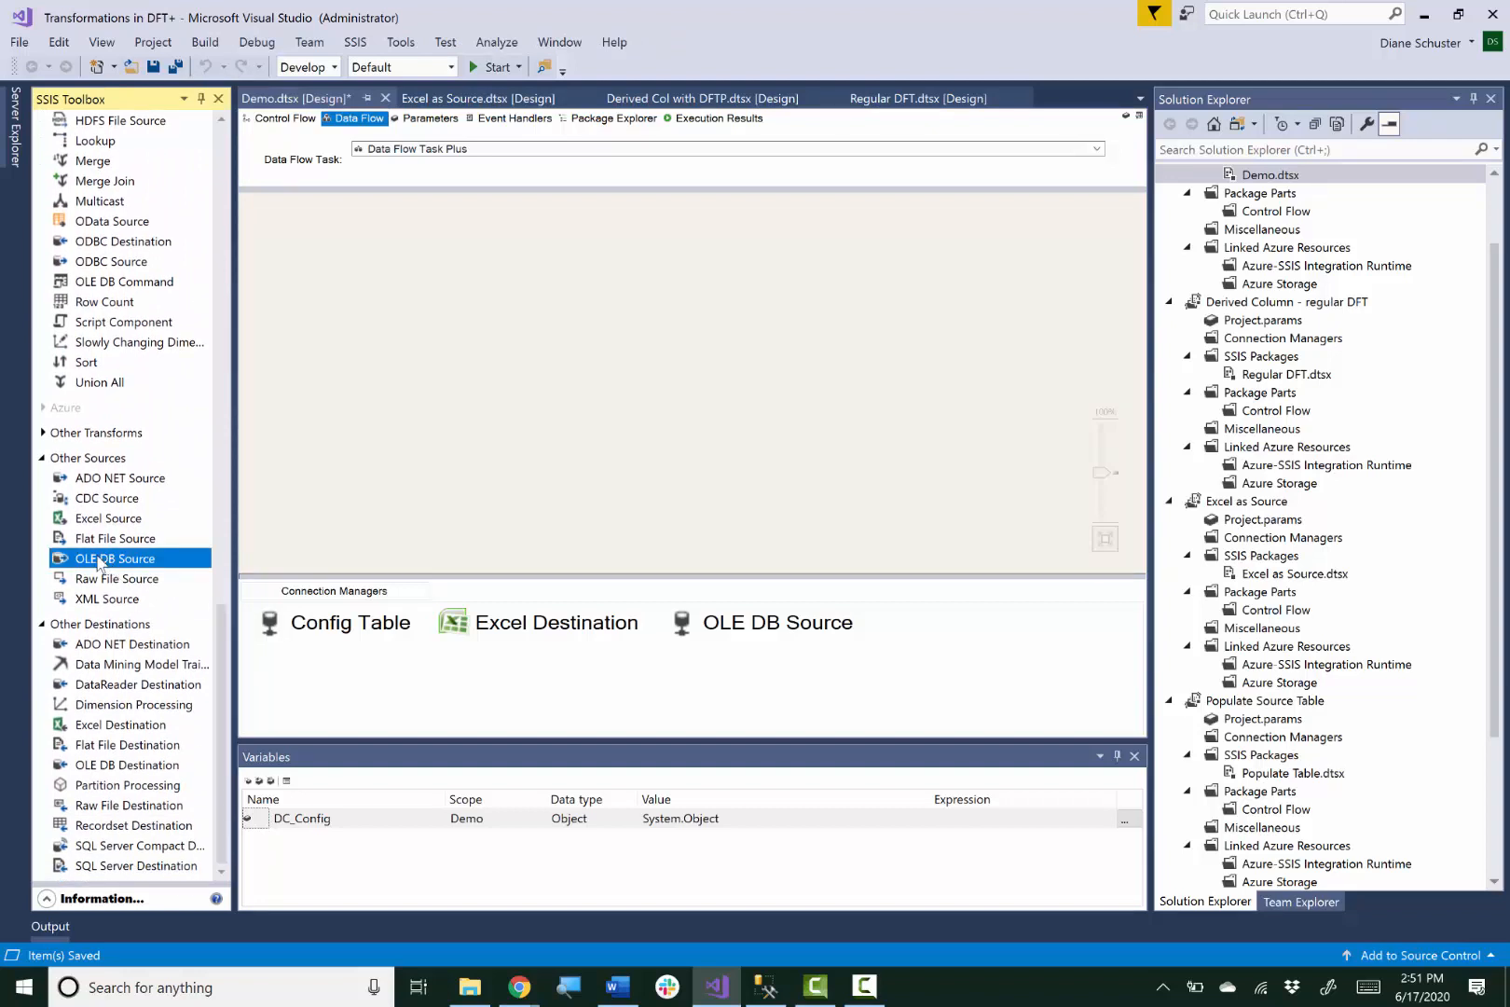
left_click_drag(99, 559, 309, 224)
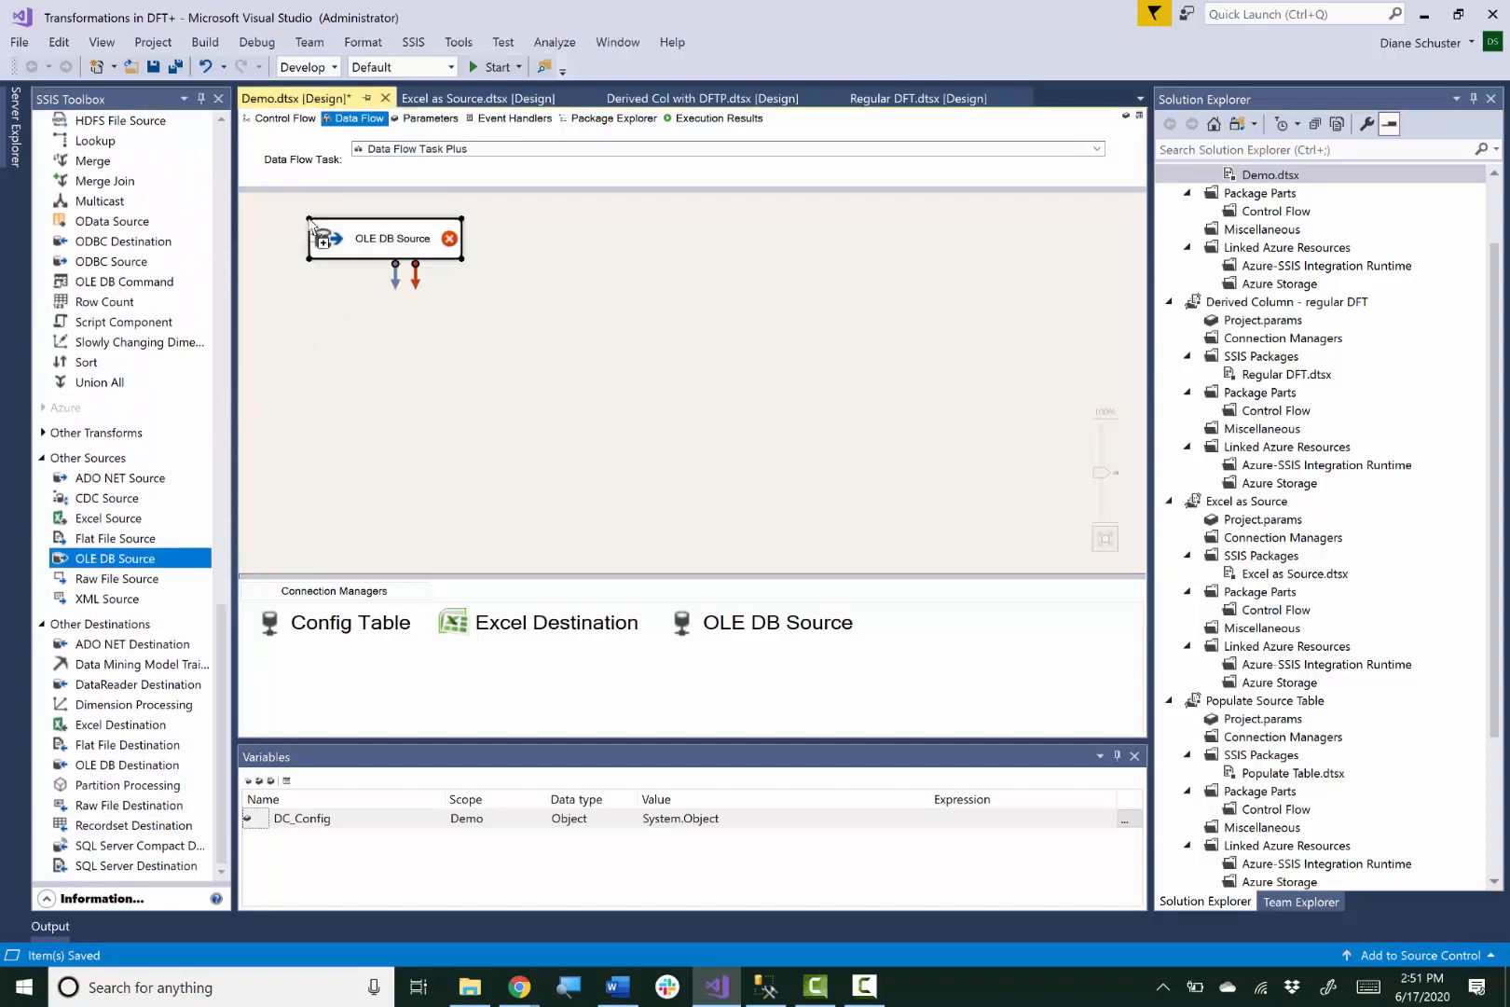
Point the OLE DB Source at table [dbo].[Source for Derived Col Demo], preview its rows, and confirm the editor
double_click(392, 245)
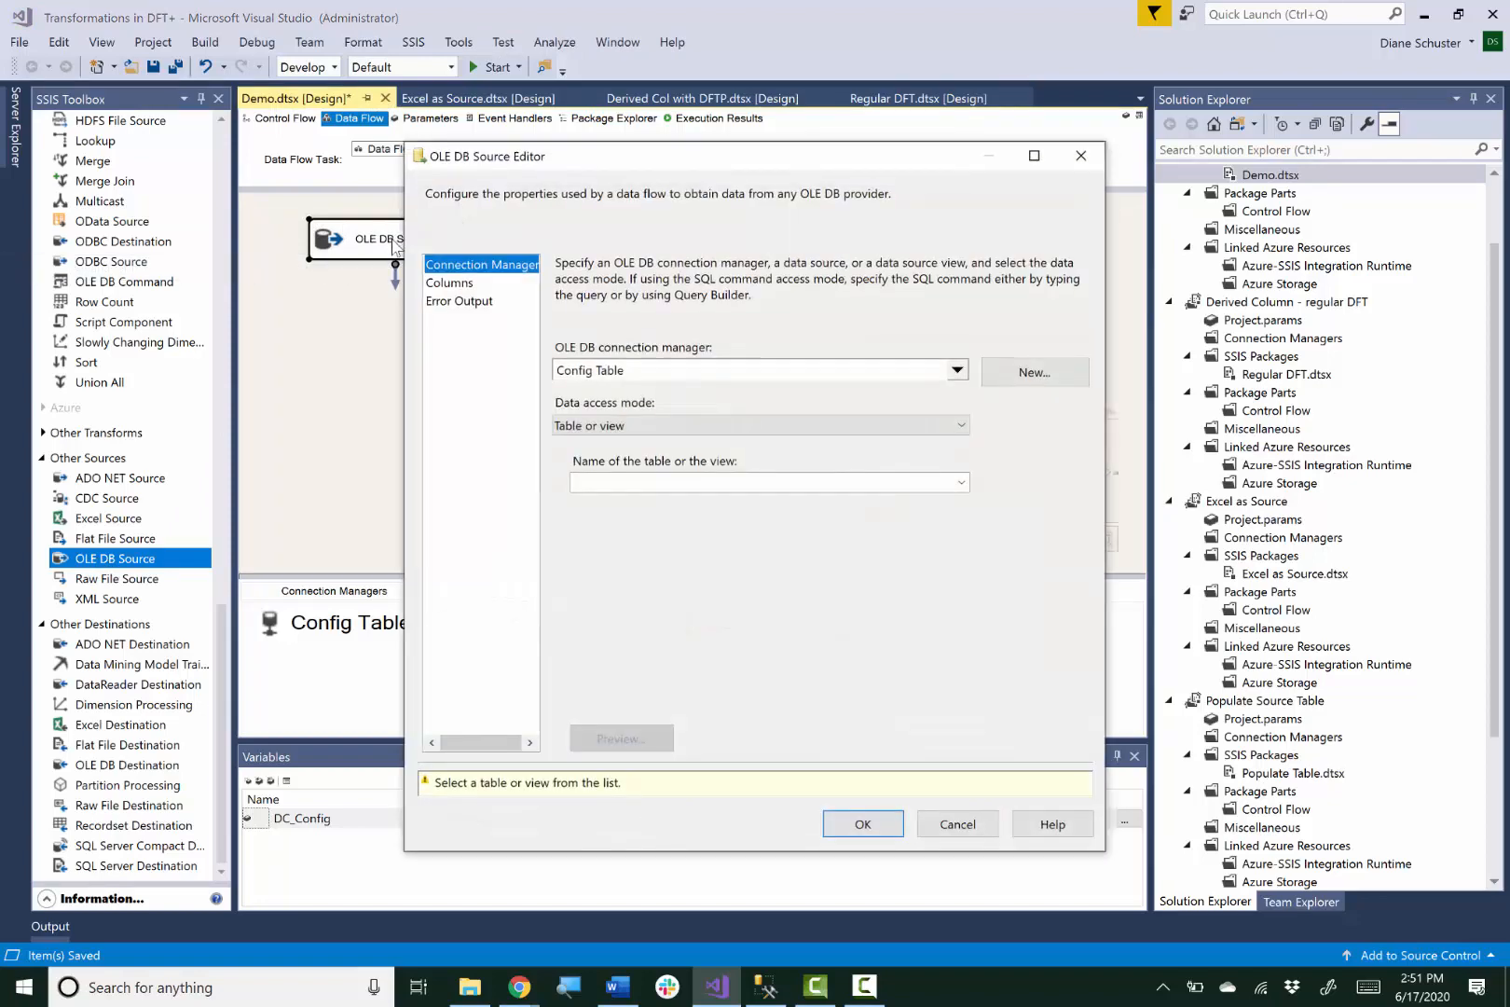
left_click(958, 482)
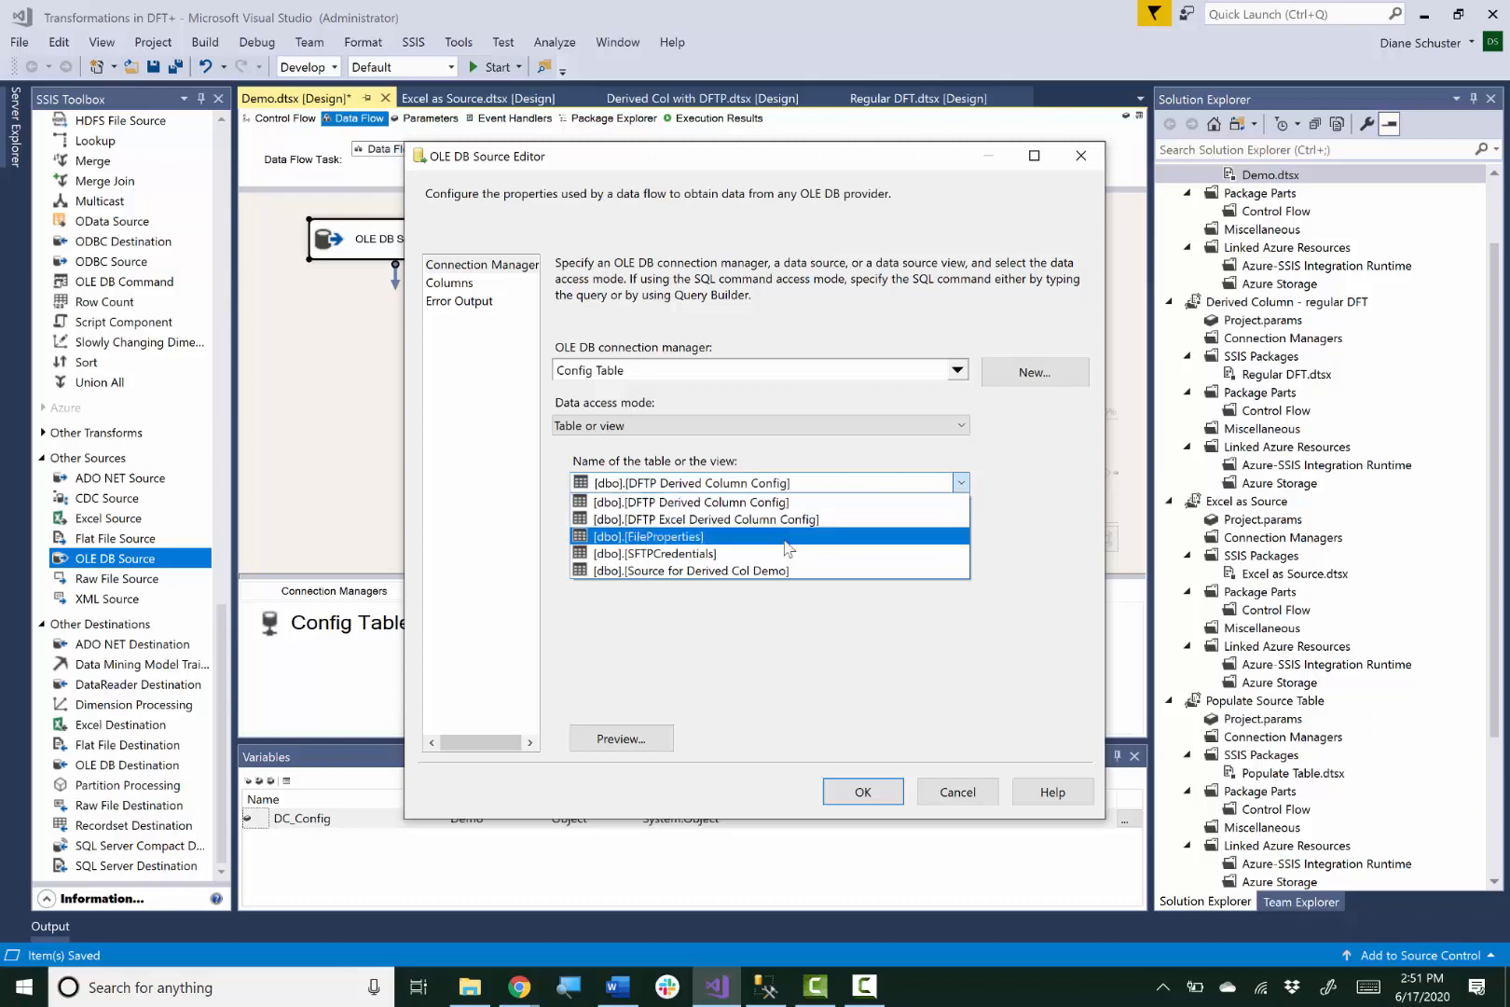
left_click(728, 571)
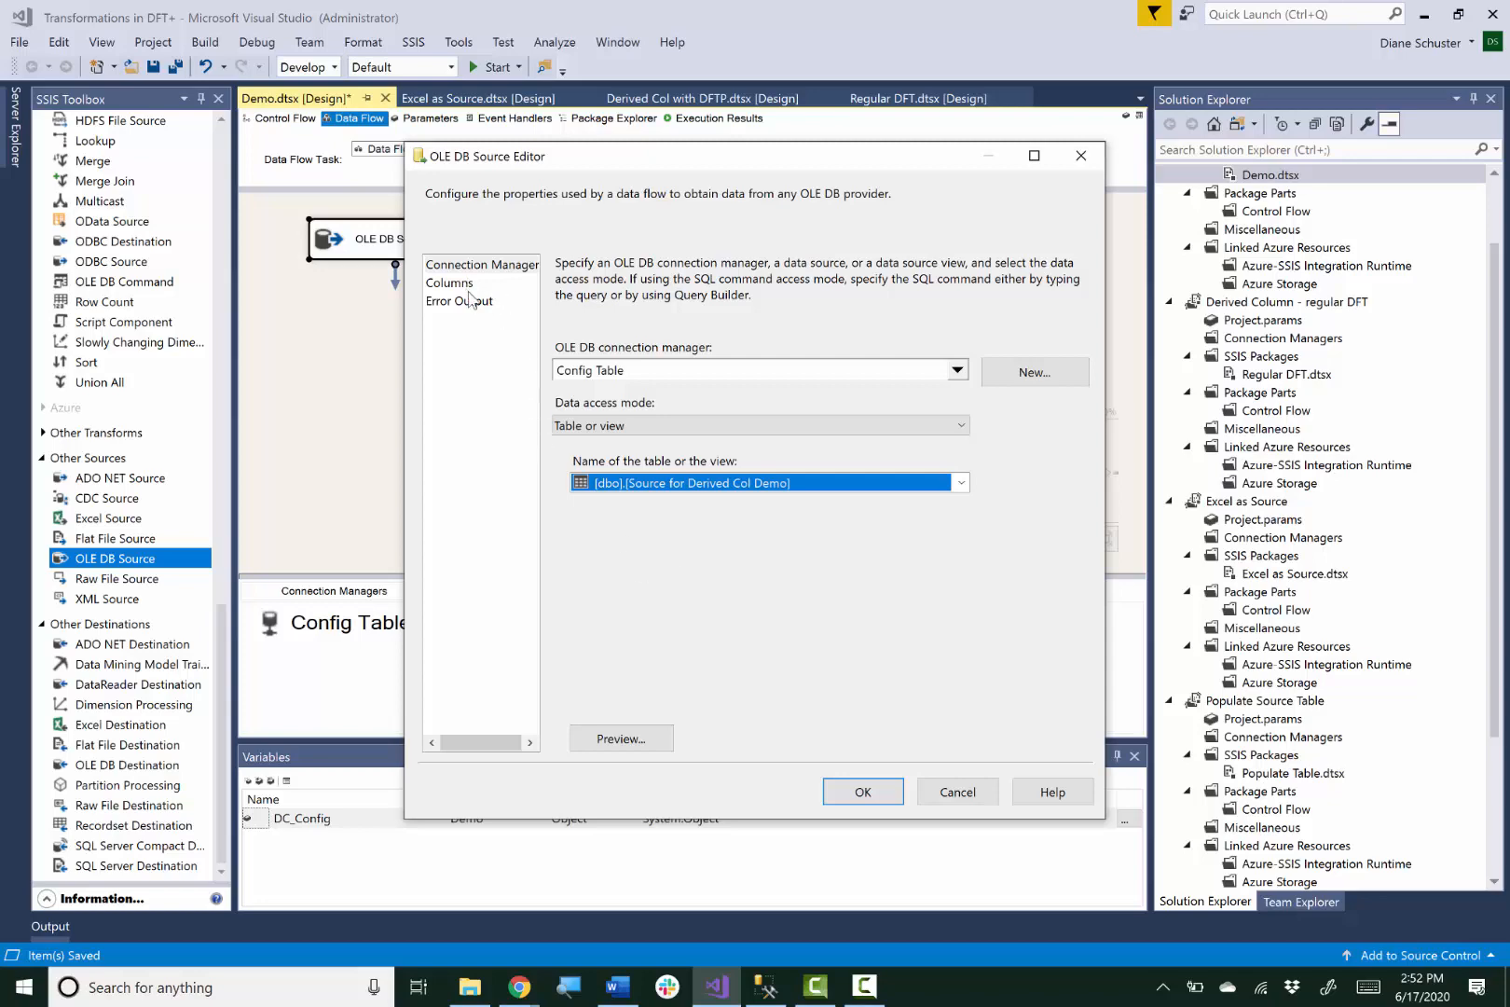
left_click(626, 742)
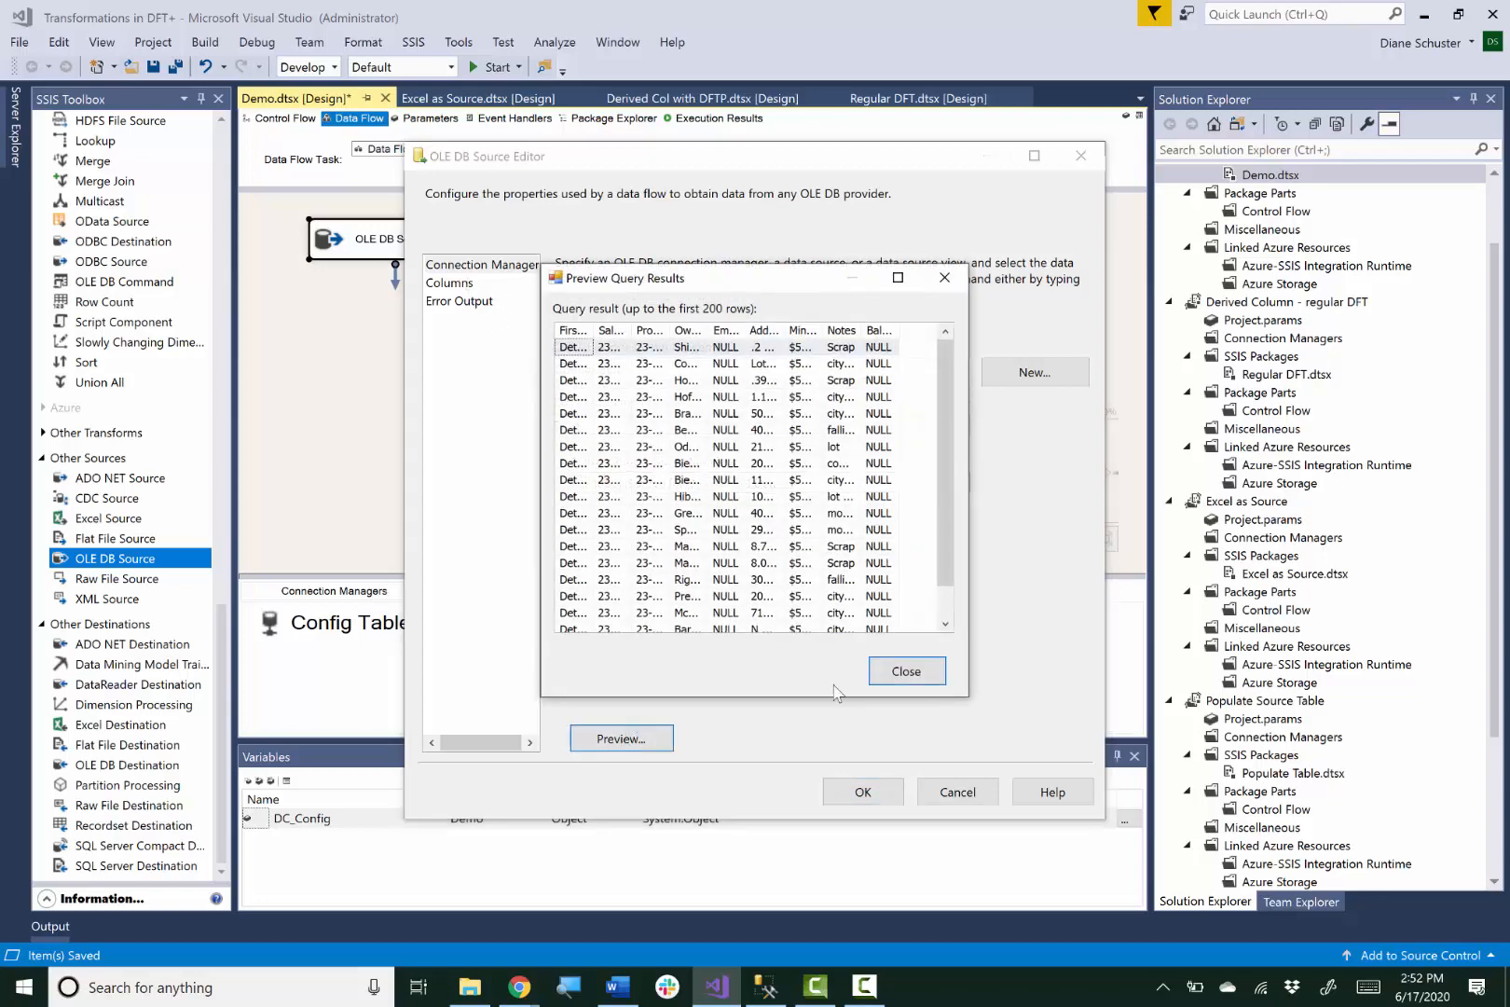
left_click_drag(967, 696, 1237, 800)
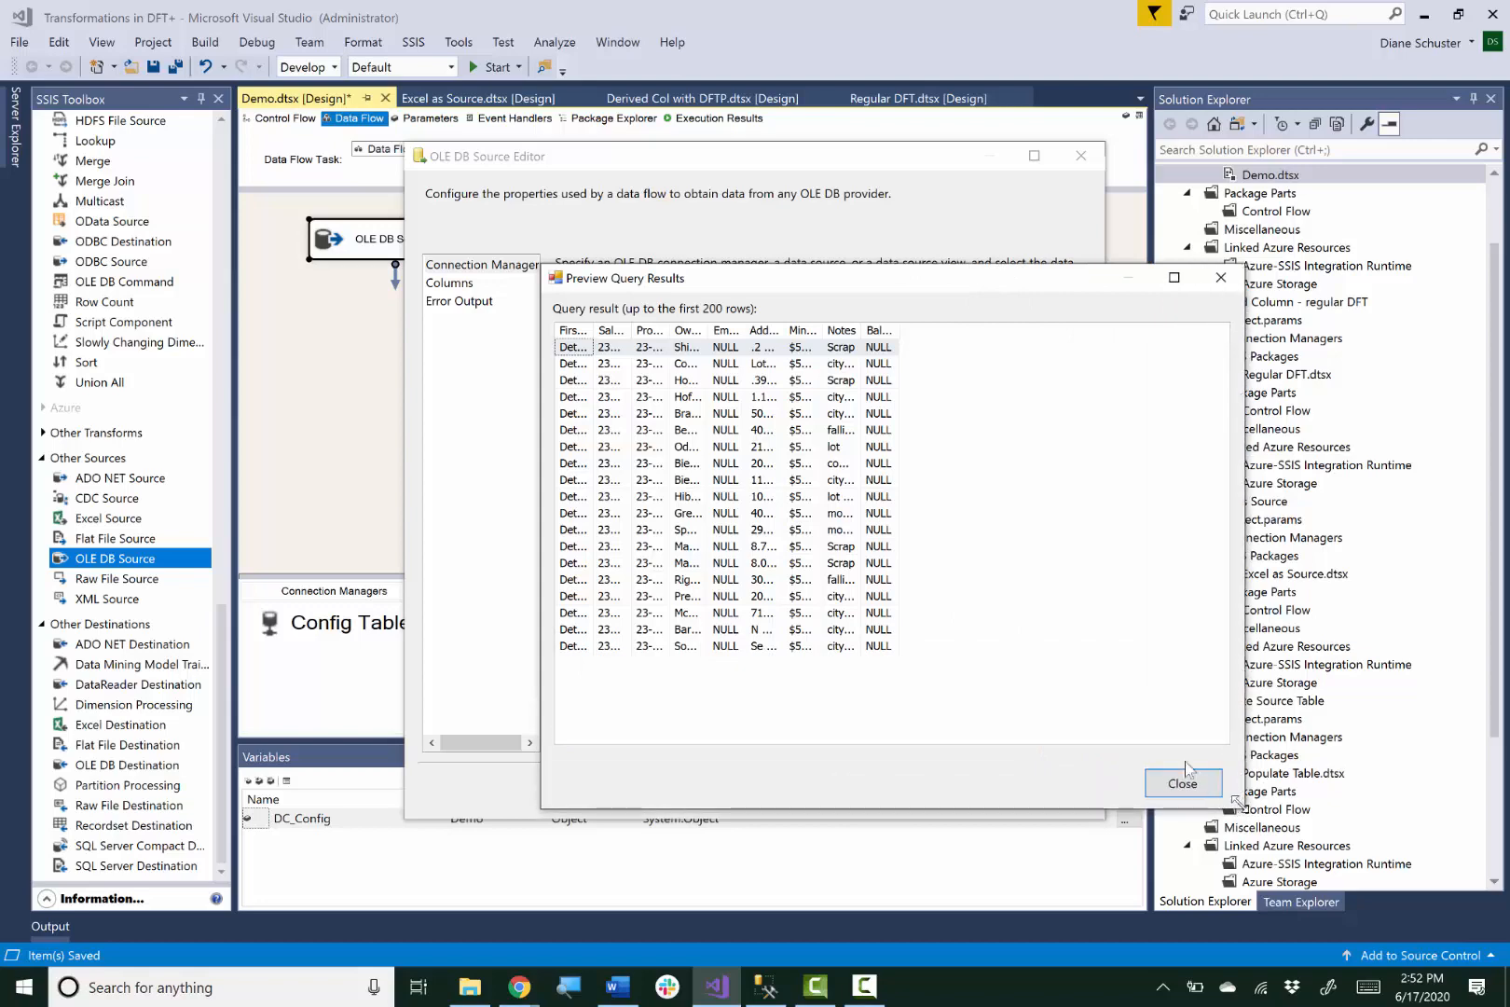
left_click(713, 331)
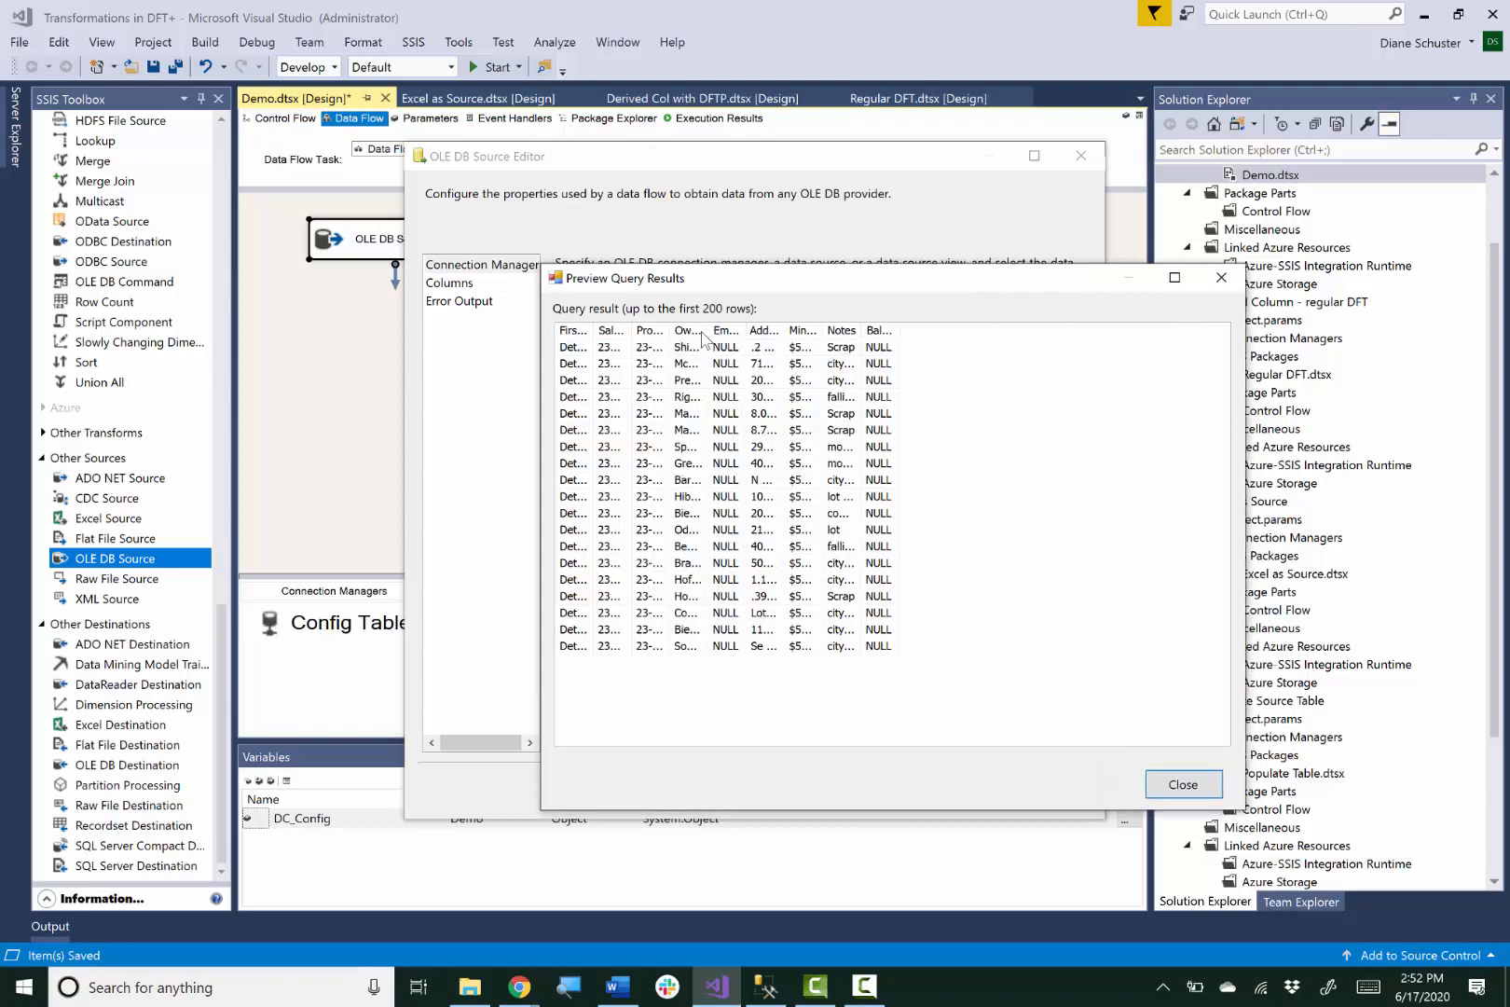
left_click_drag(707, 330, 865, 347)
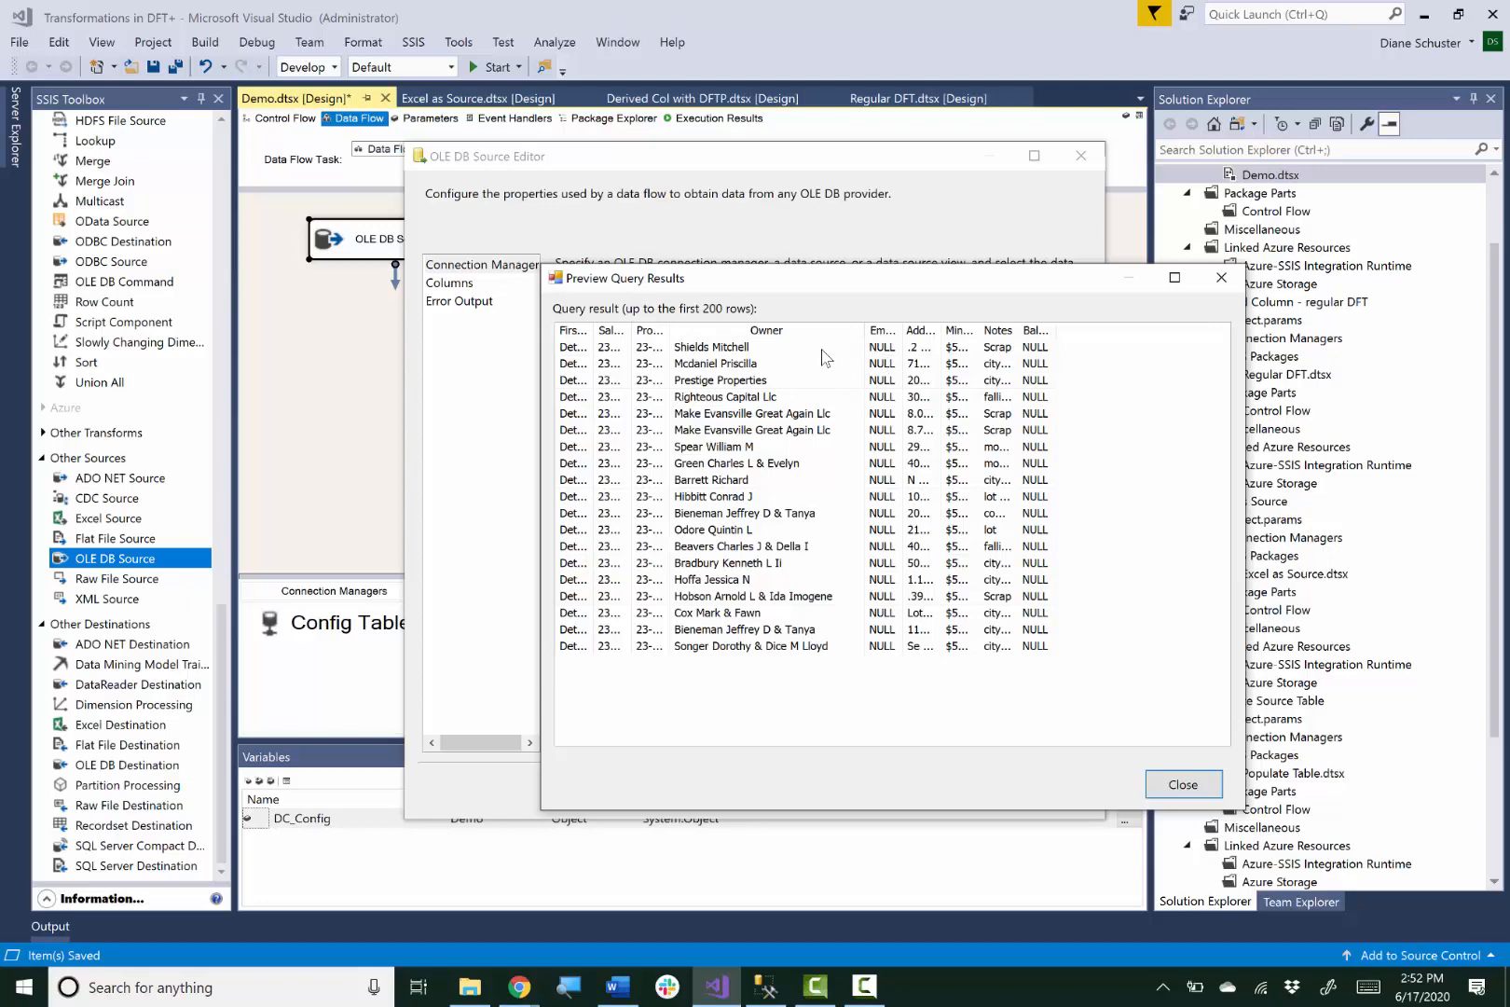
left_click(1182, 784)
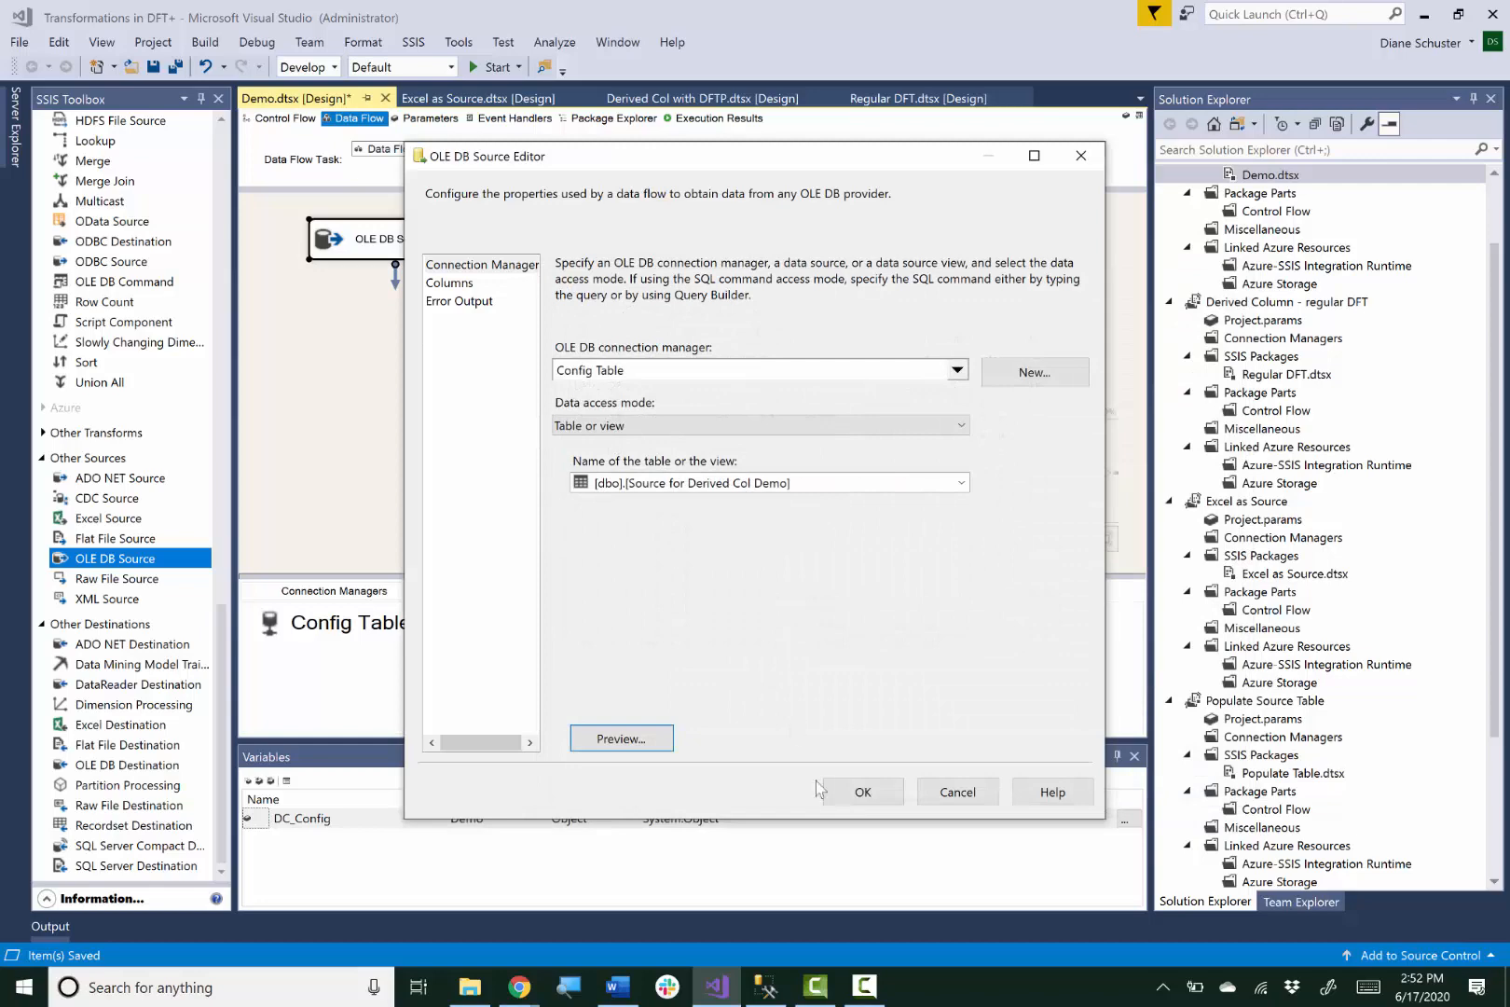
left_click(852, 794)
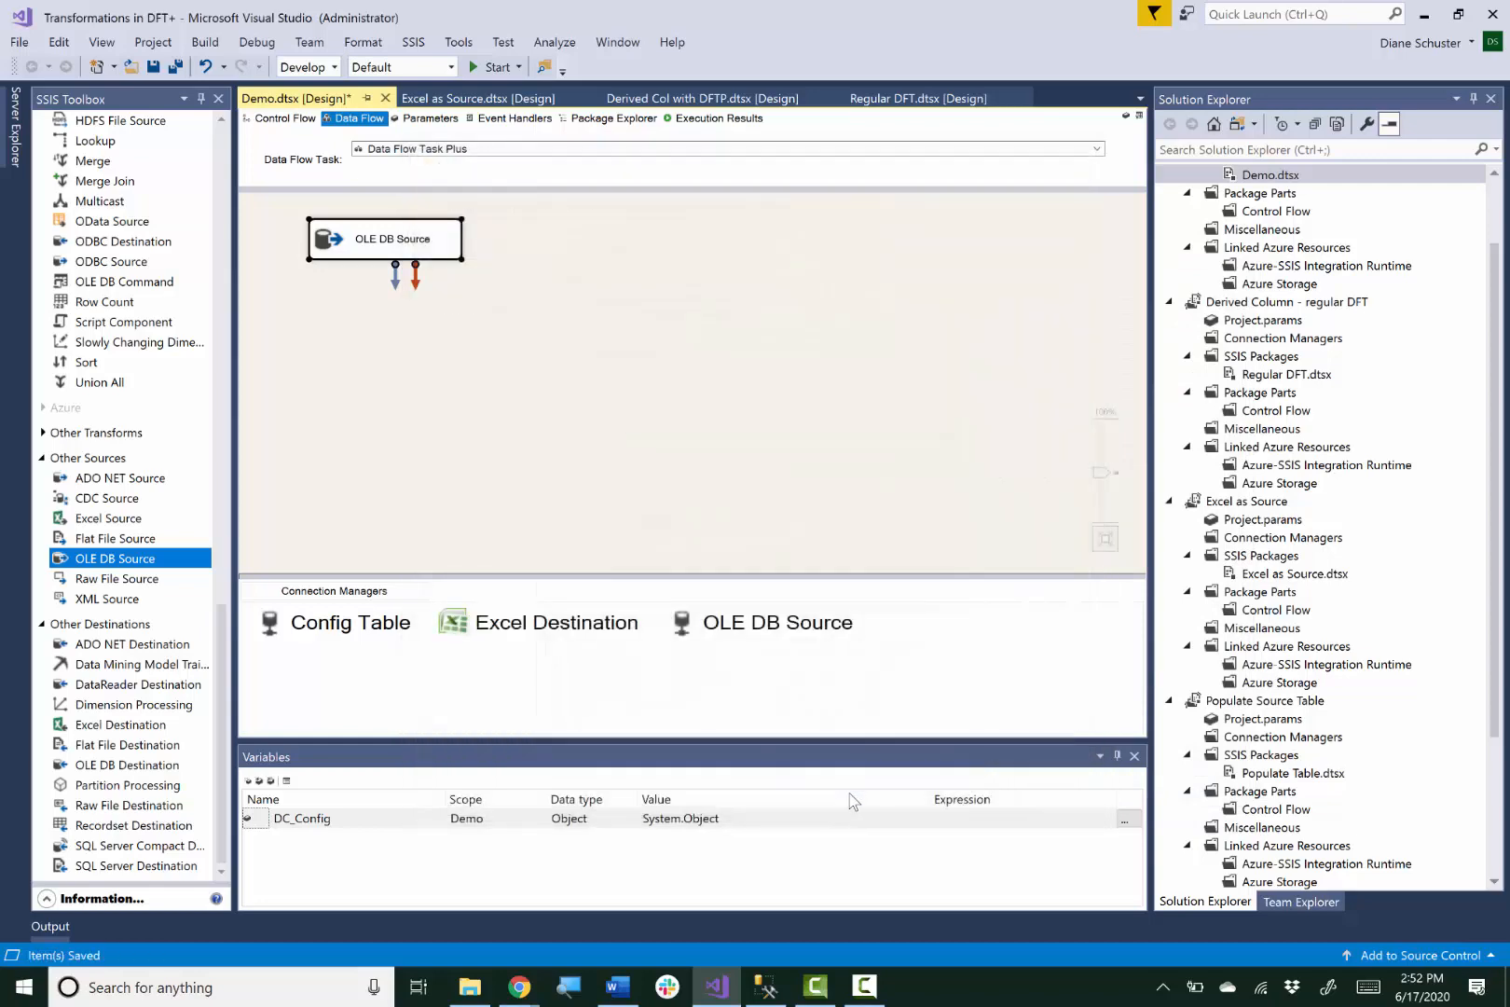
In the OLE DB Source's advanced editor, set ValidateExternalMetadata to False
right_click(432, 238)
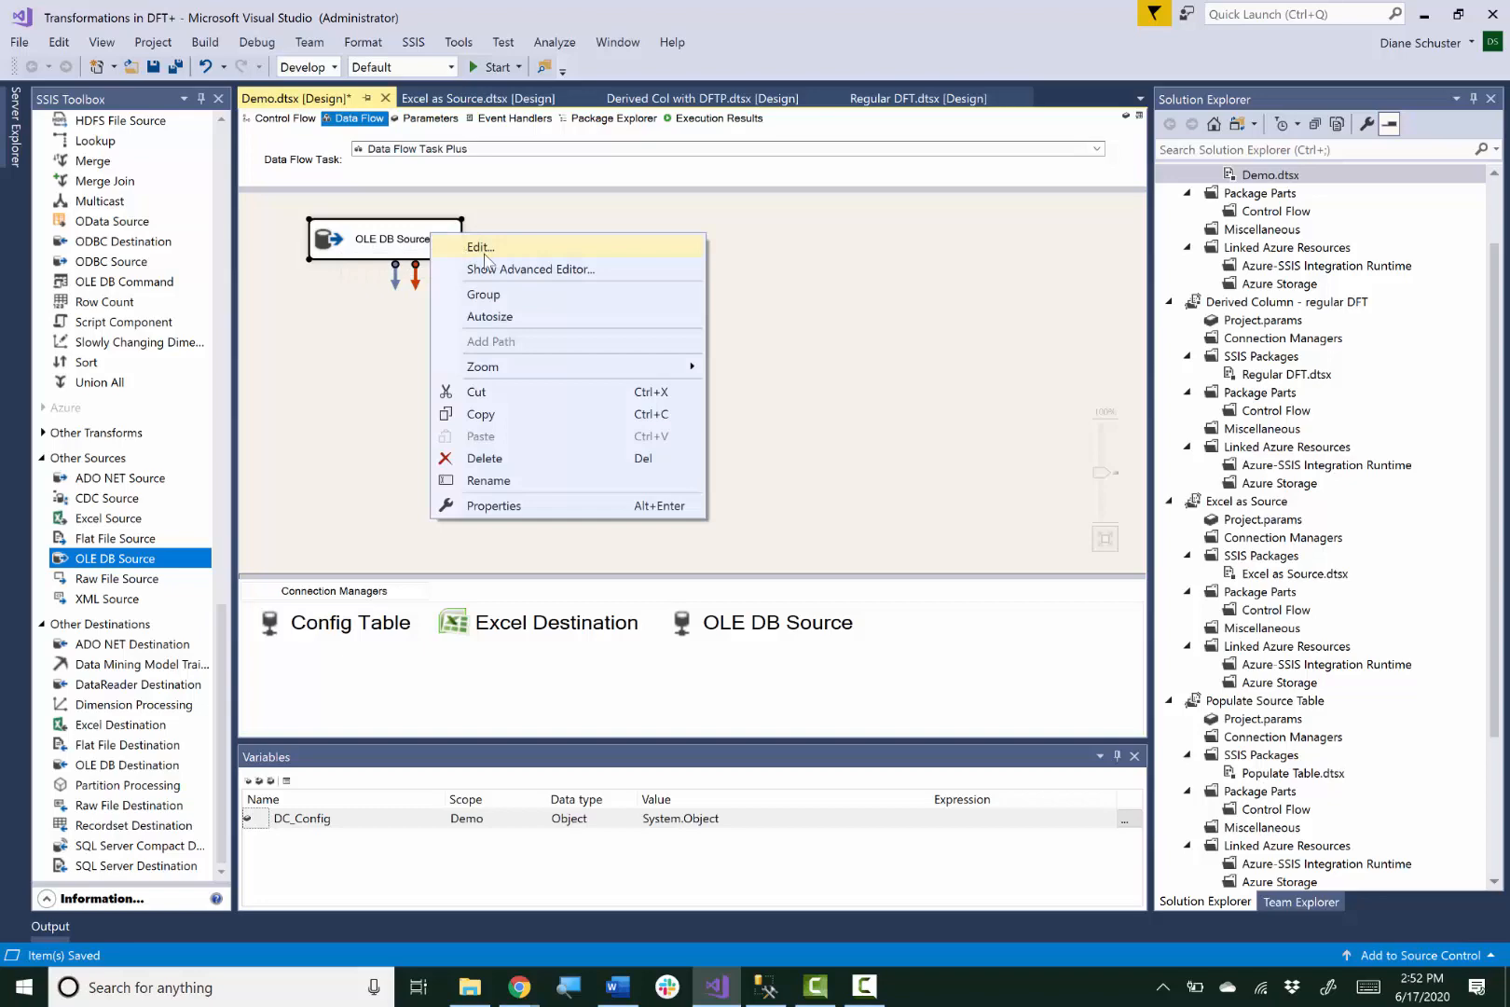
left_click(502, 269)
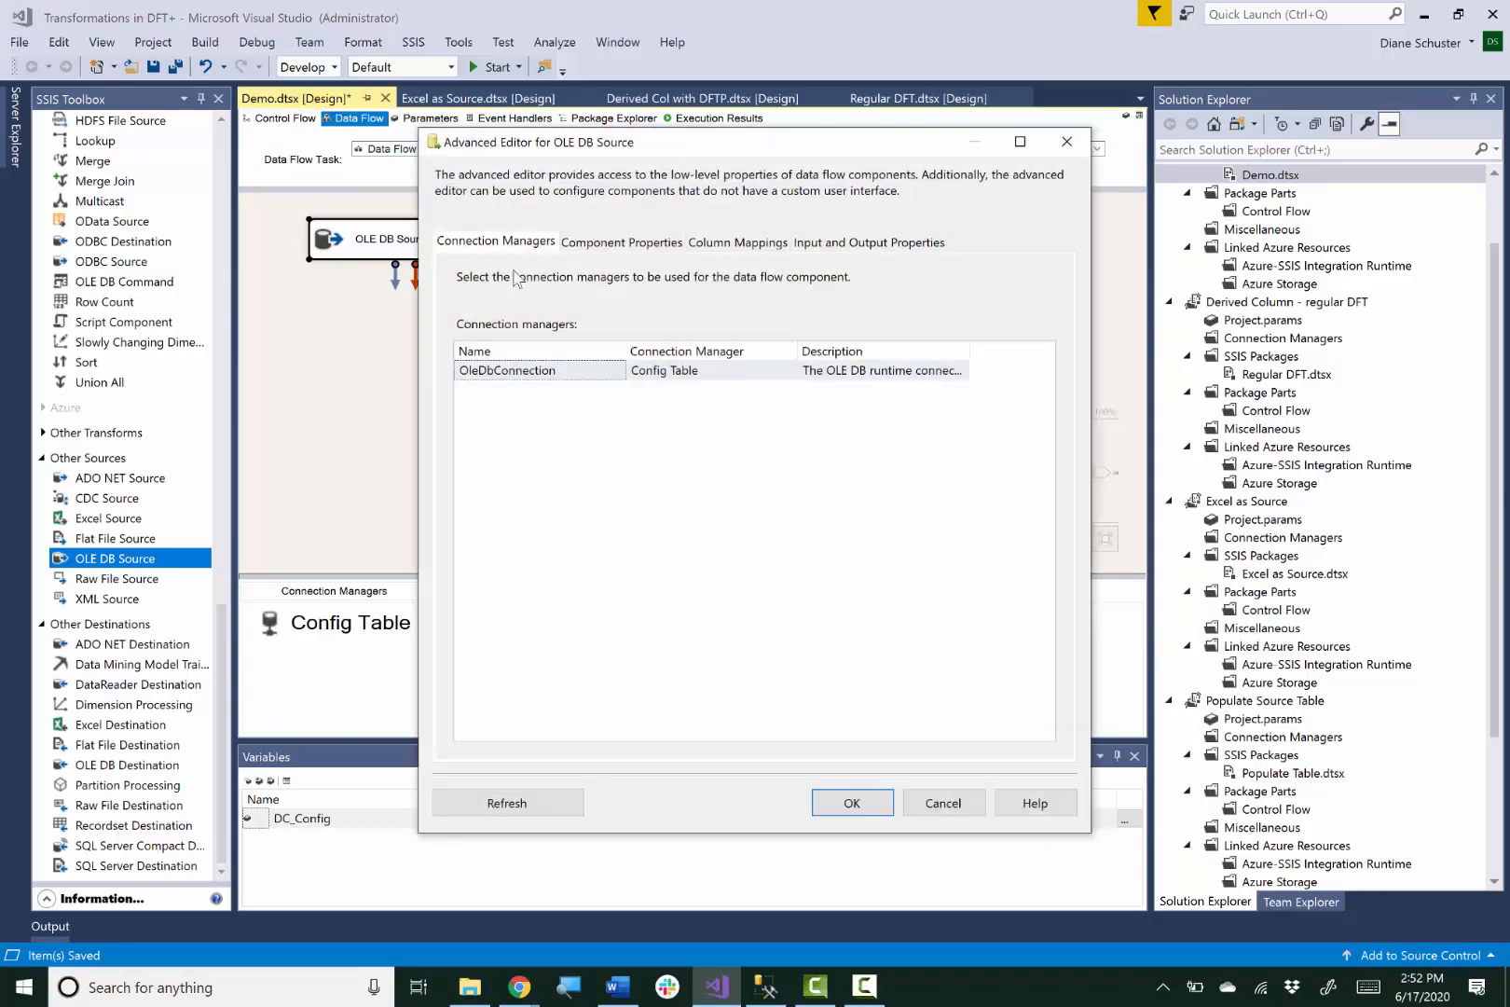
left_click(627, 246)
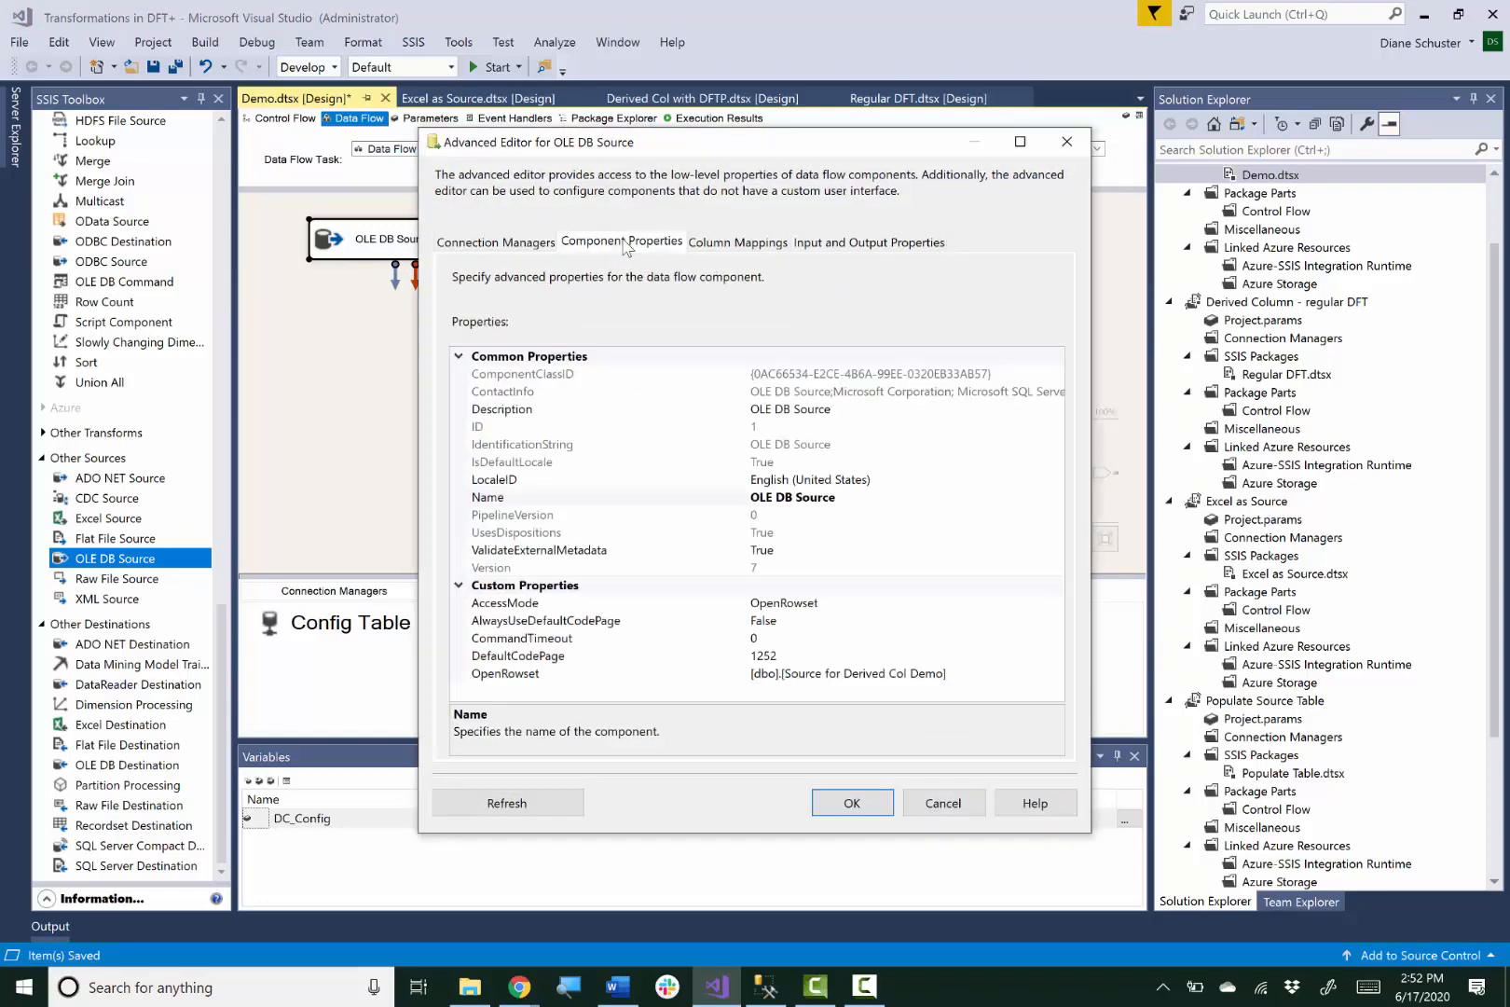
left_click(826, 550)
left_click(1056, 550)
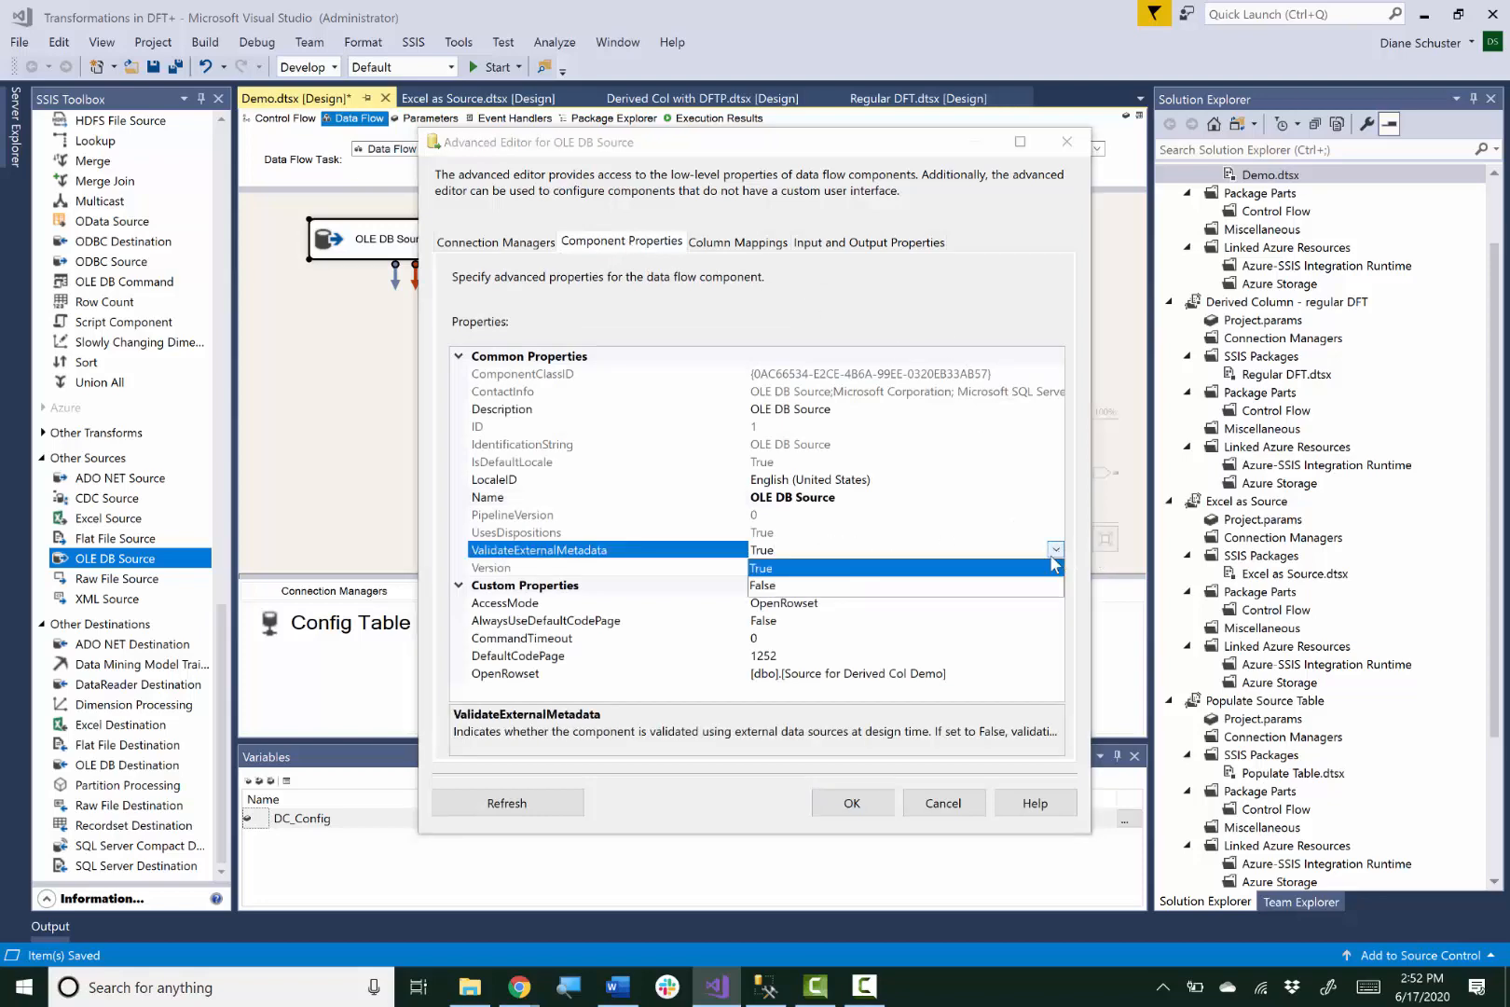
left_click(772, 590)
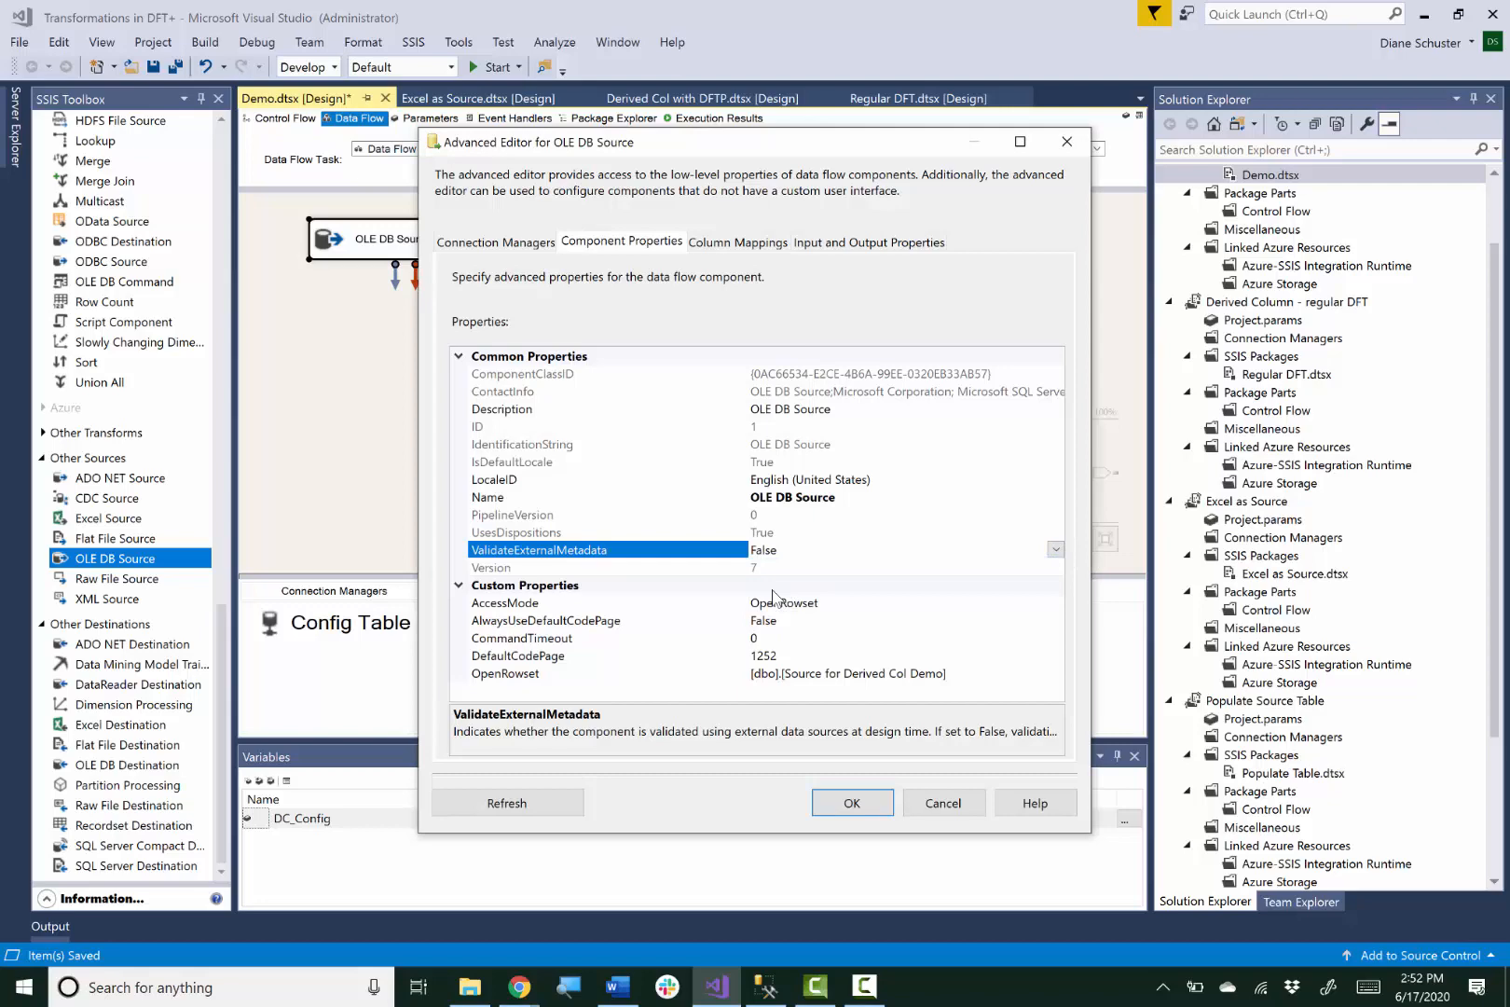
Delete all column mappings between the external and output columns
left_click(757, 245)
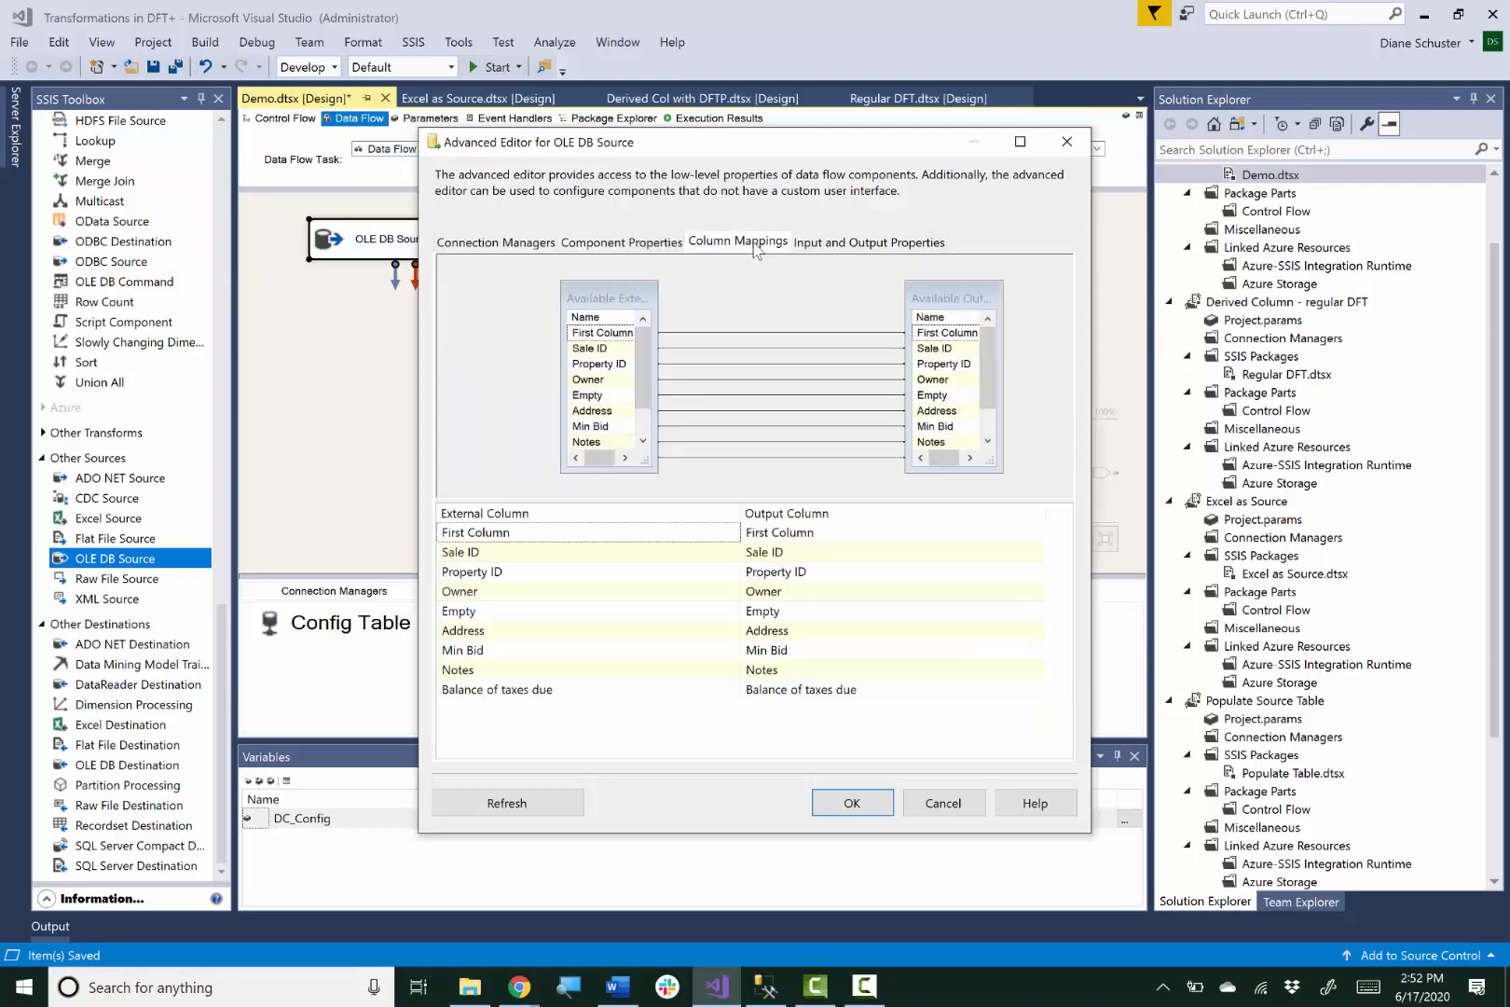
right_click(778, 333)
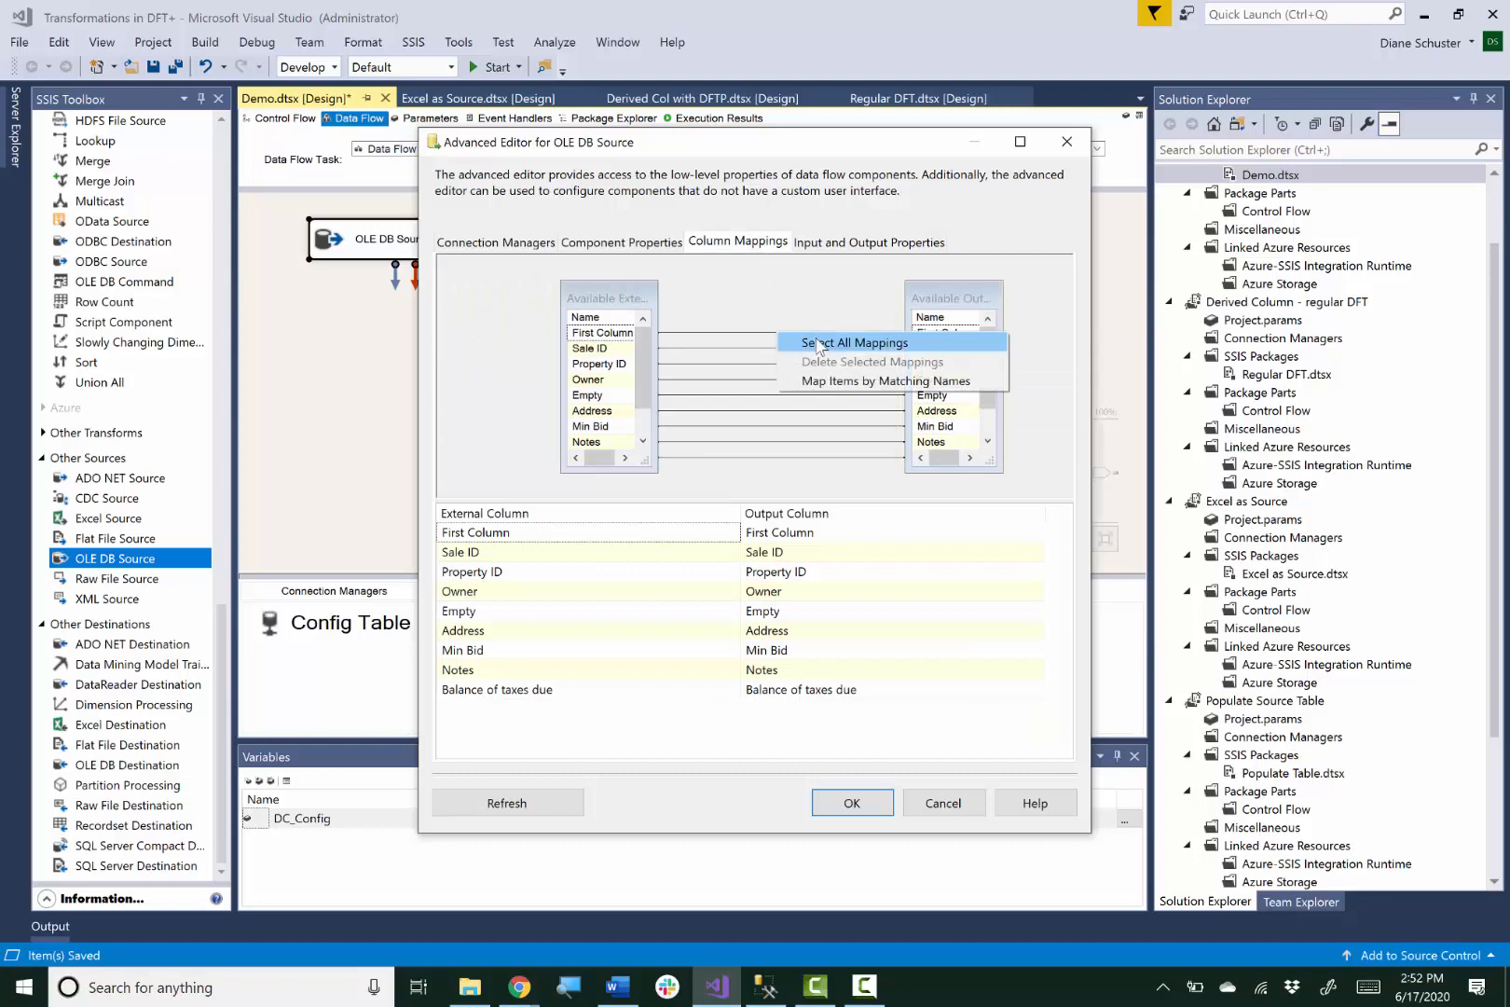
left_click(820, 344)
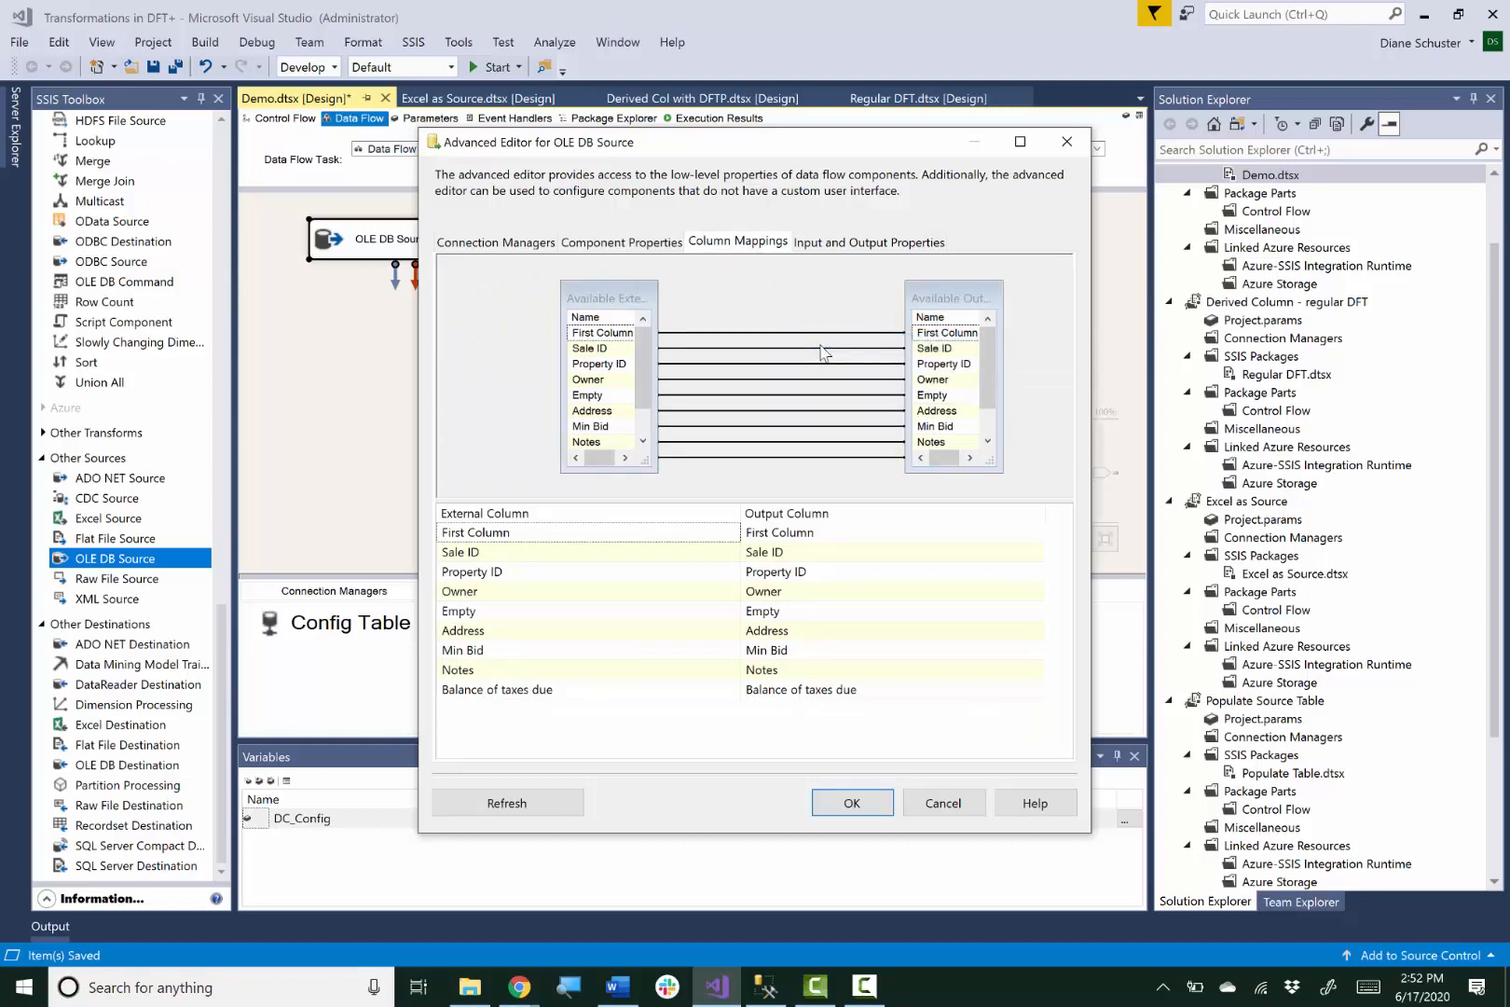
key("Delete")
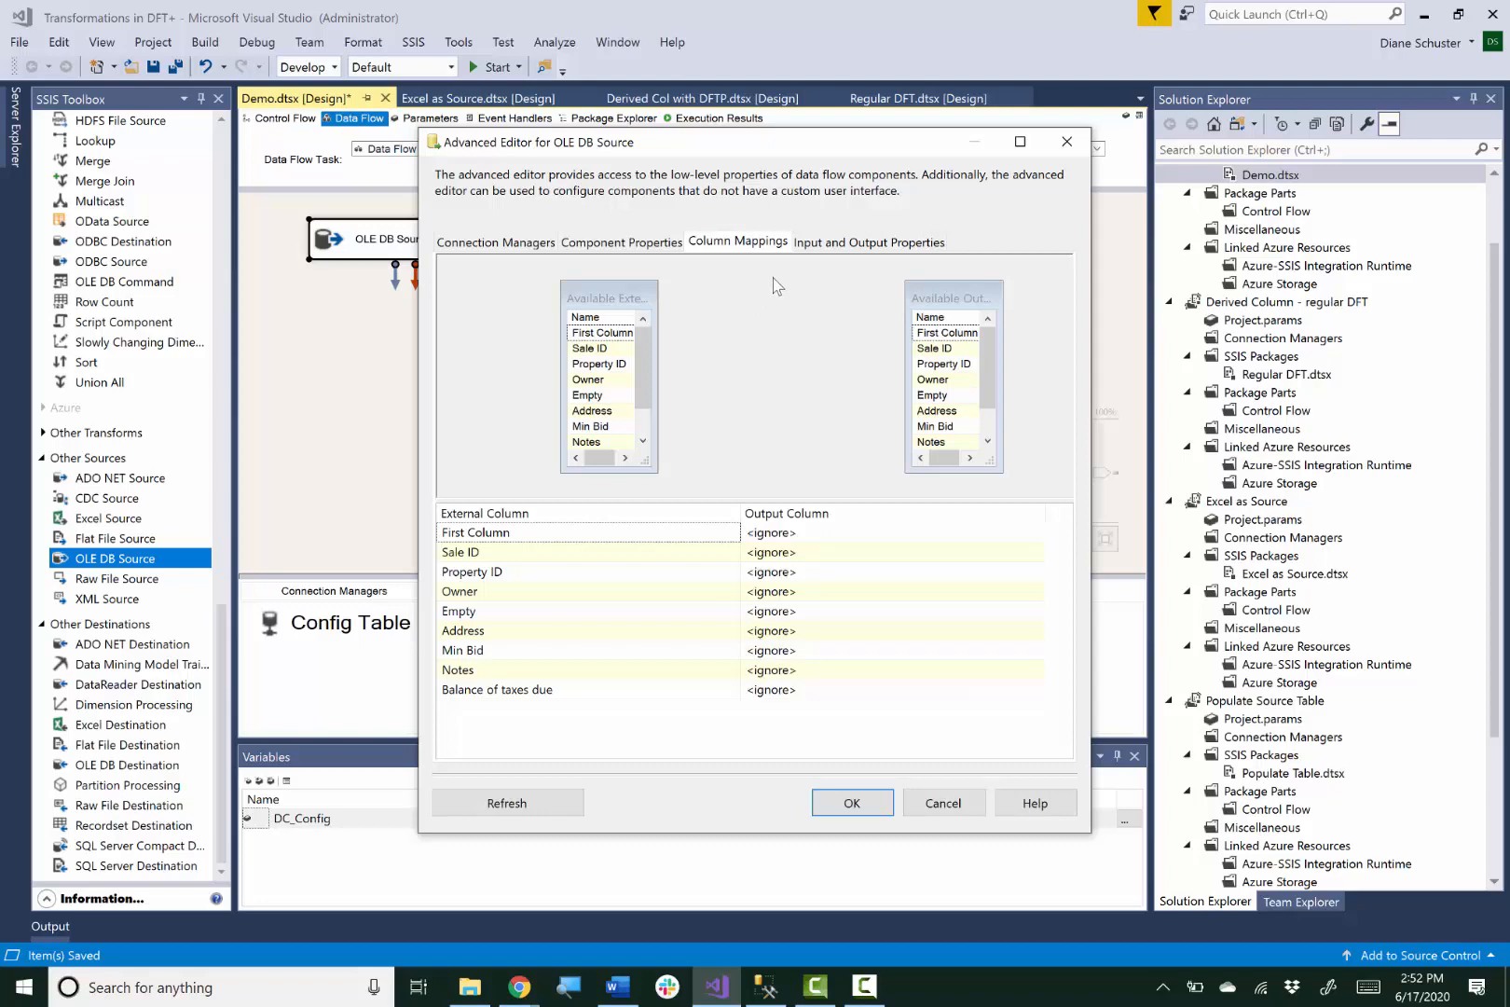
Rename the external column First Column to THUNK_COLUMN
left_click(828, 244)
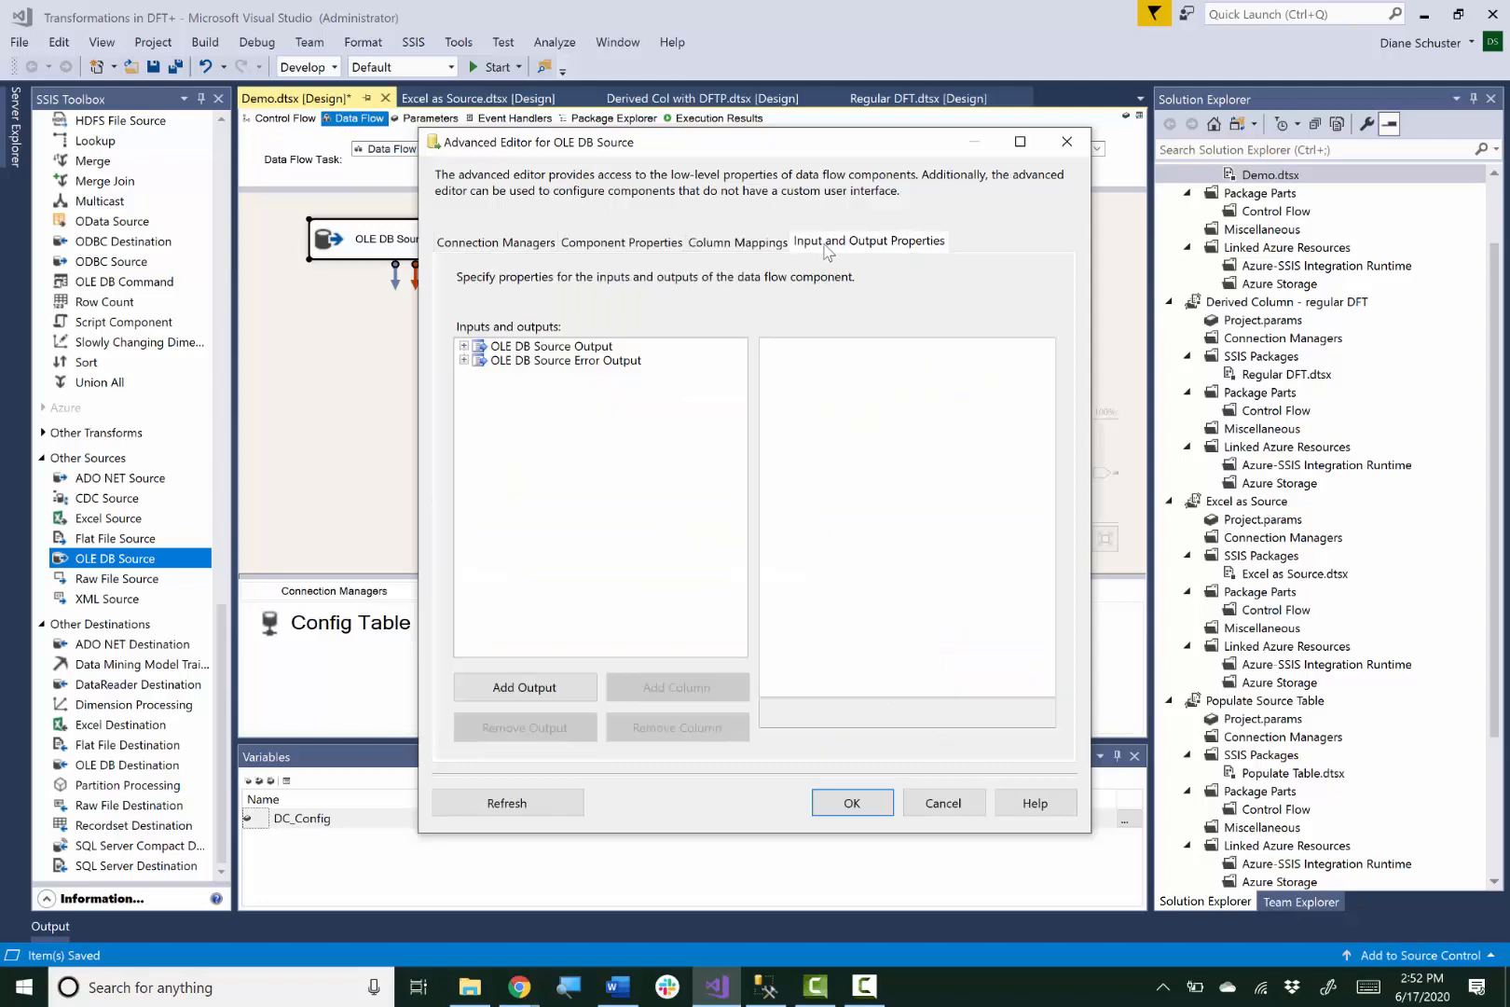
left_click(463, 346)
left_click(473, 360)
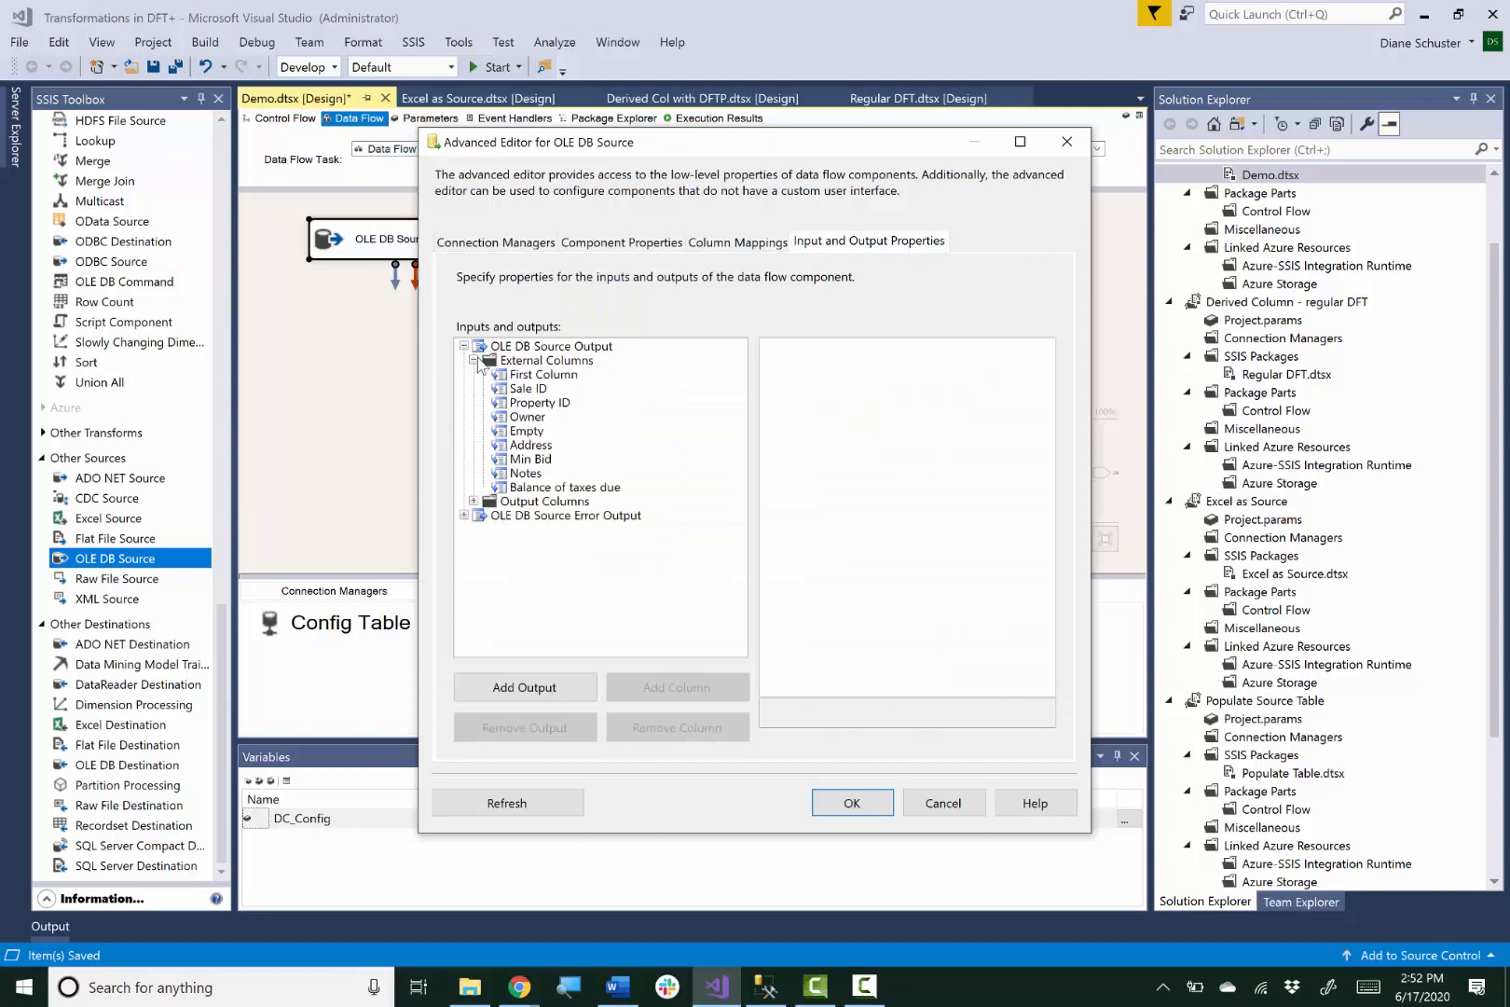
left_click(474, 500)
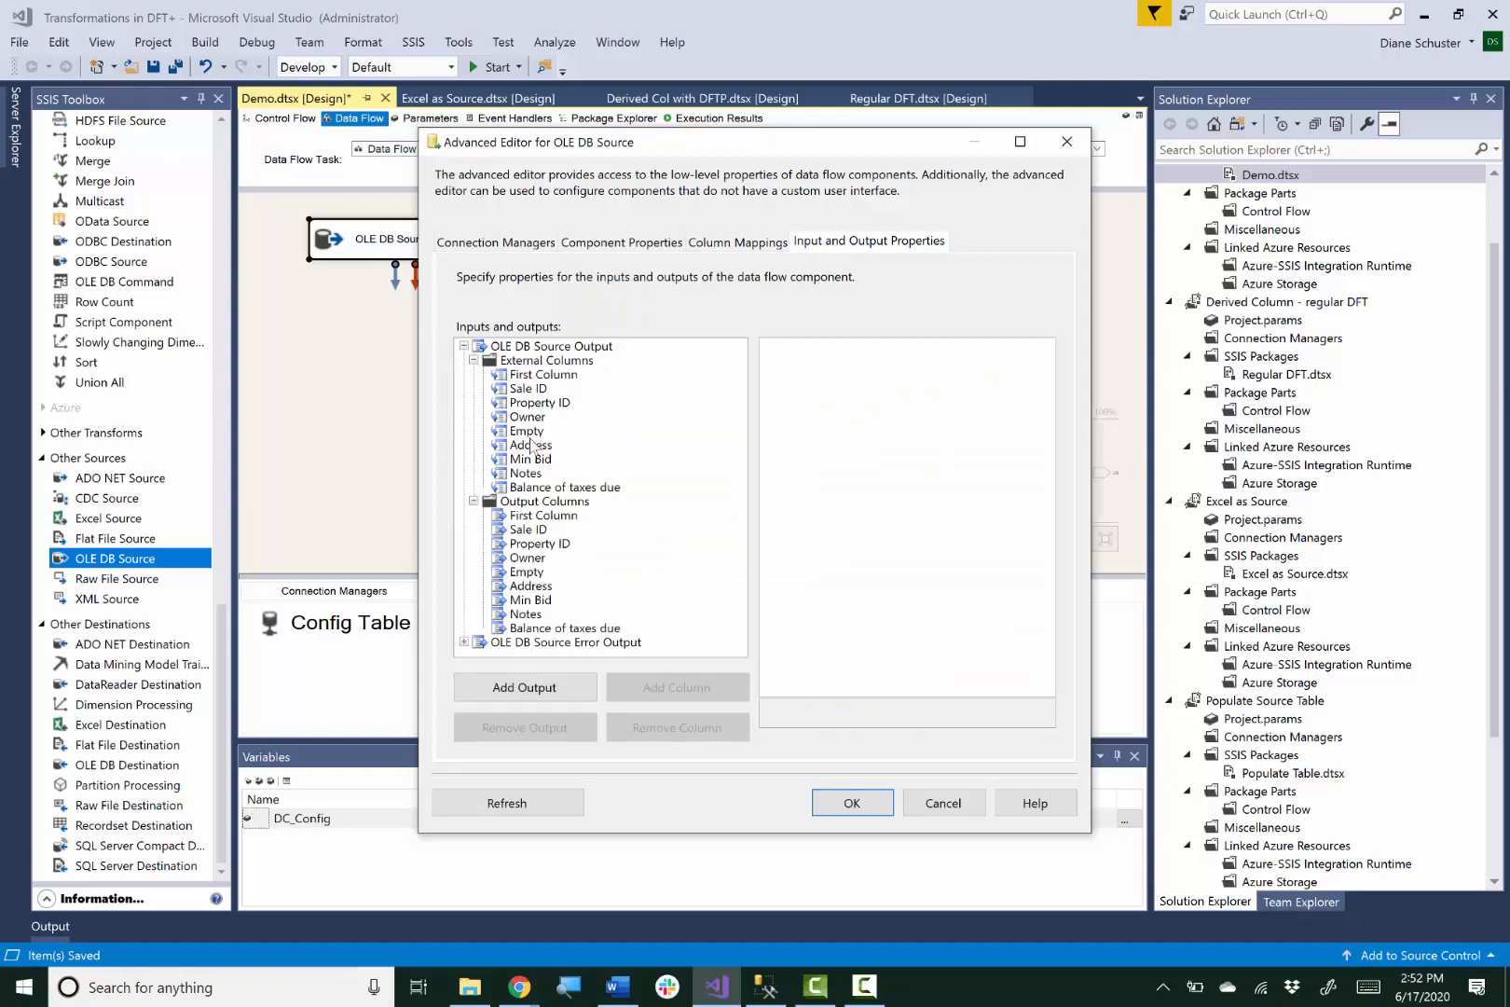
left_click(550, 376)
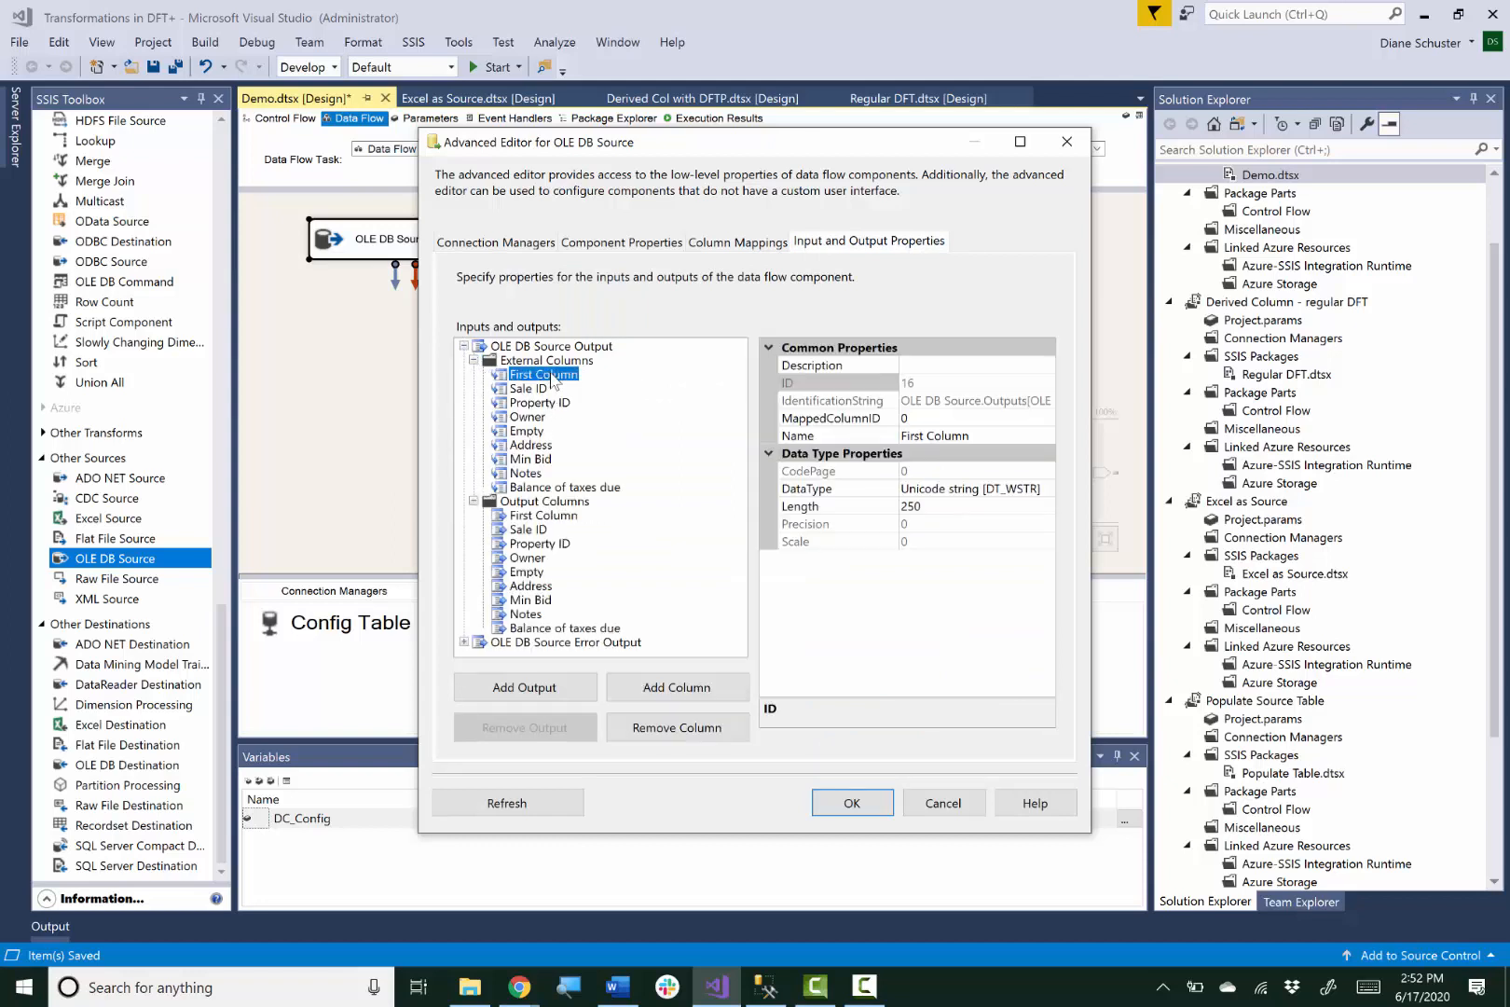
left_click(999, 436)
left_click_drag(999, 436, 871, 438)
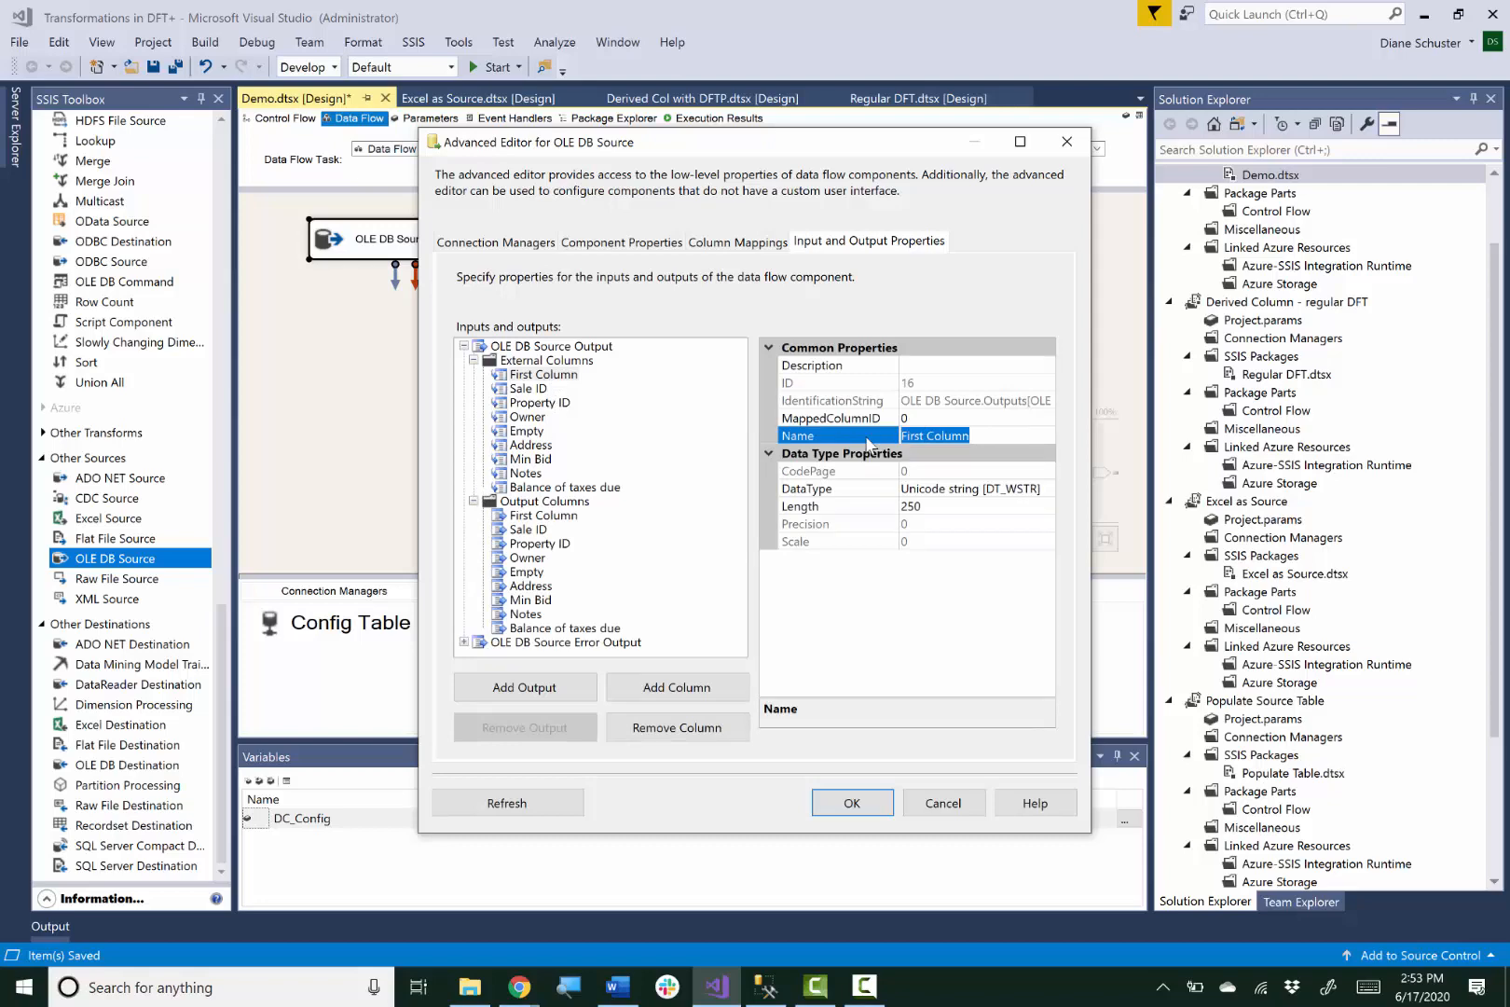
type("THUNK_COLUMN")
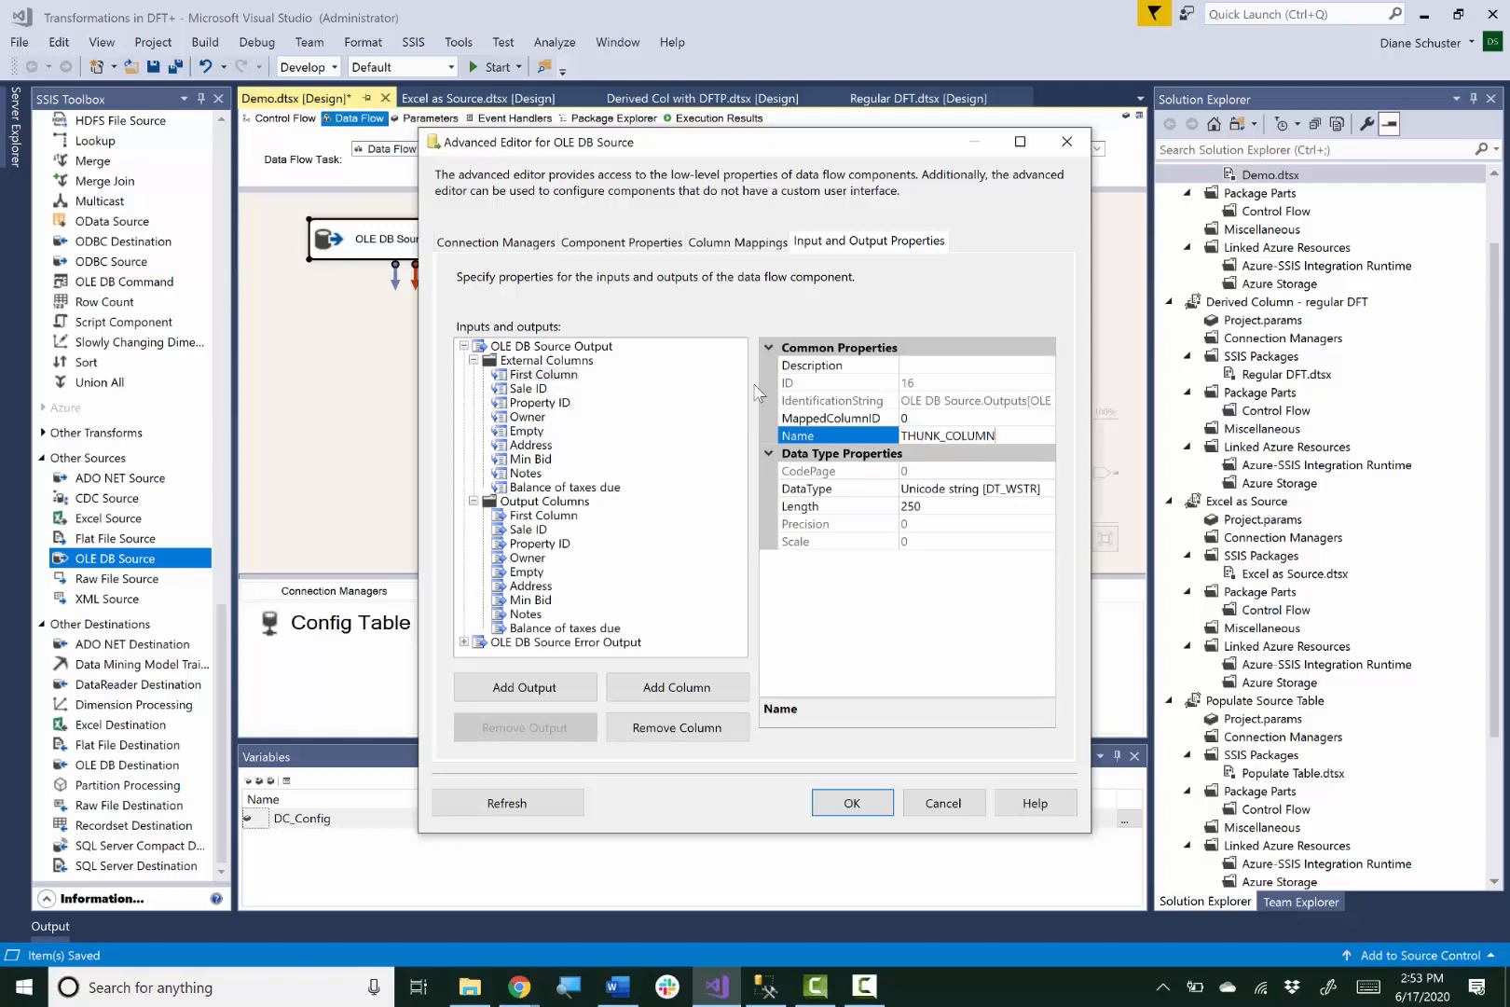
Remove every other external column, starting from Sale ID, leaving only THUNK_COLUMN
left_click(545, 389)
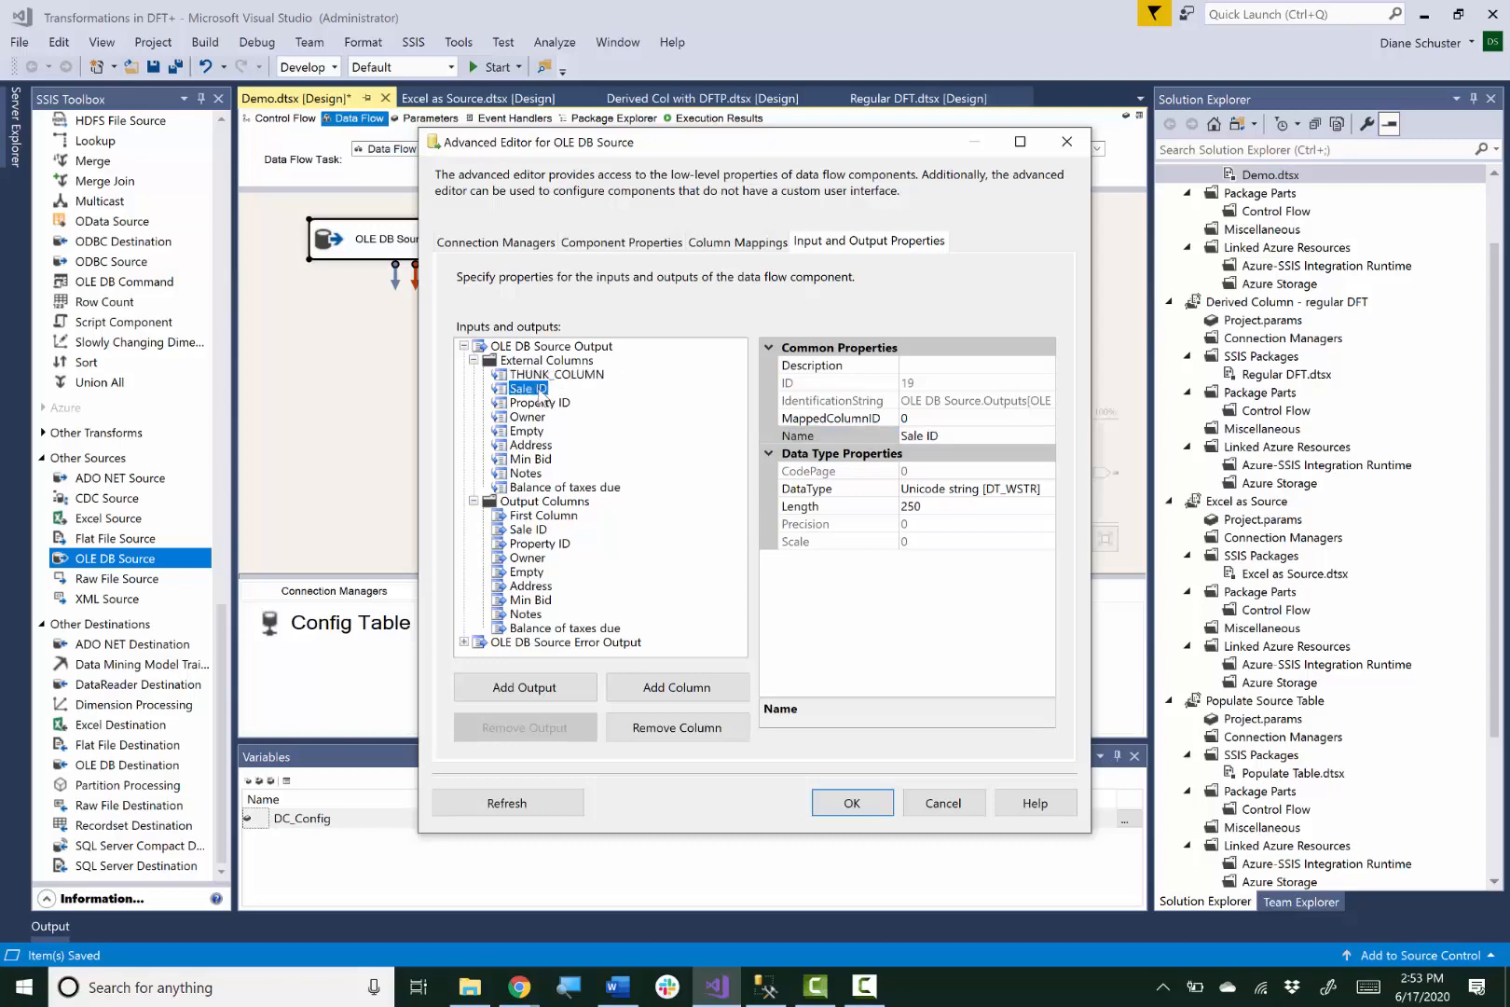
left_click(706, 731)
left_click(707, 731)
left_click(706, 730)
left_click(707, 731)
left_click(706, 731)
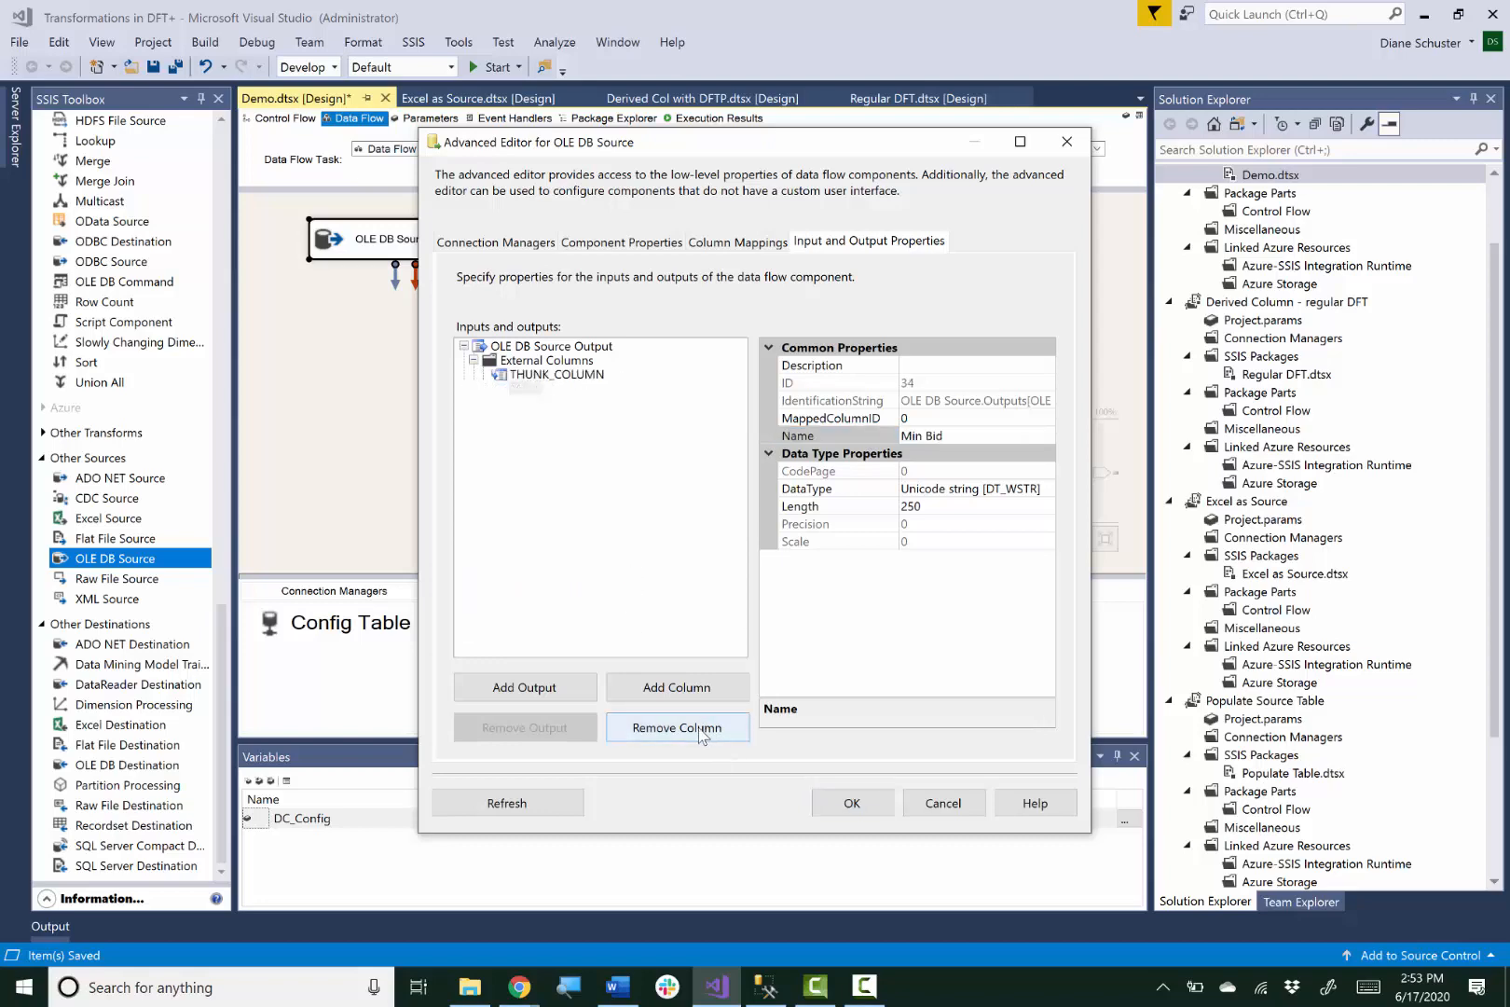
left_click(705, 730)
left_click(703, 731)
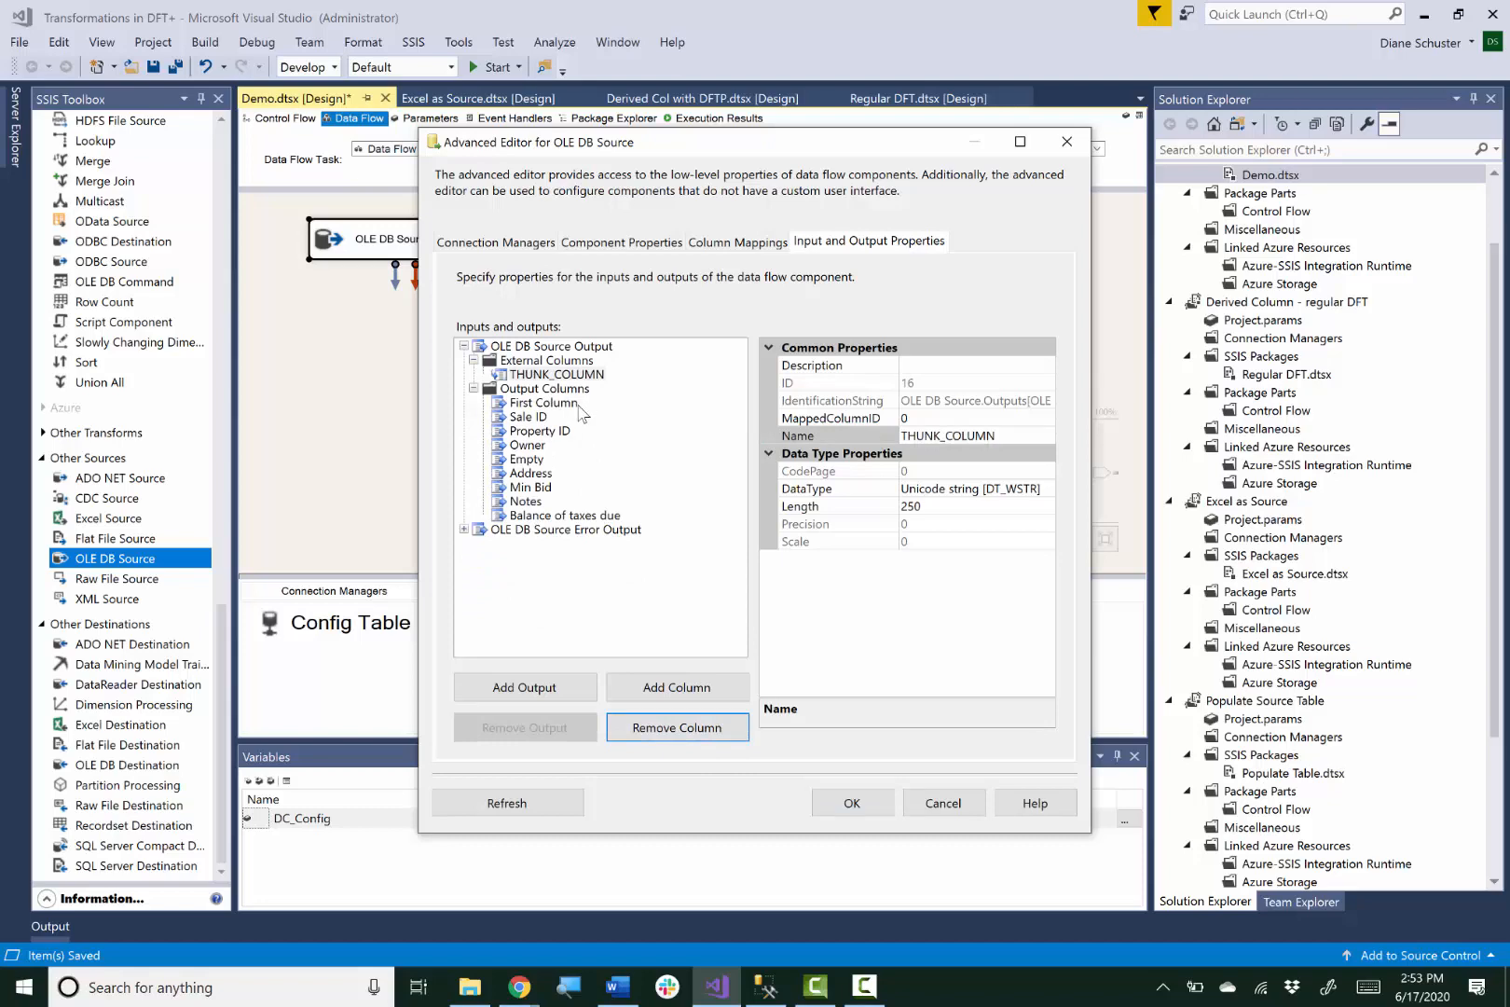
Rename the output column First Column to THUNK_COLUMN
left_click(576, 404)
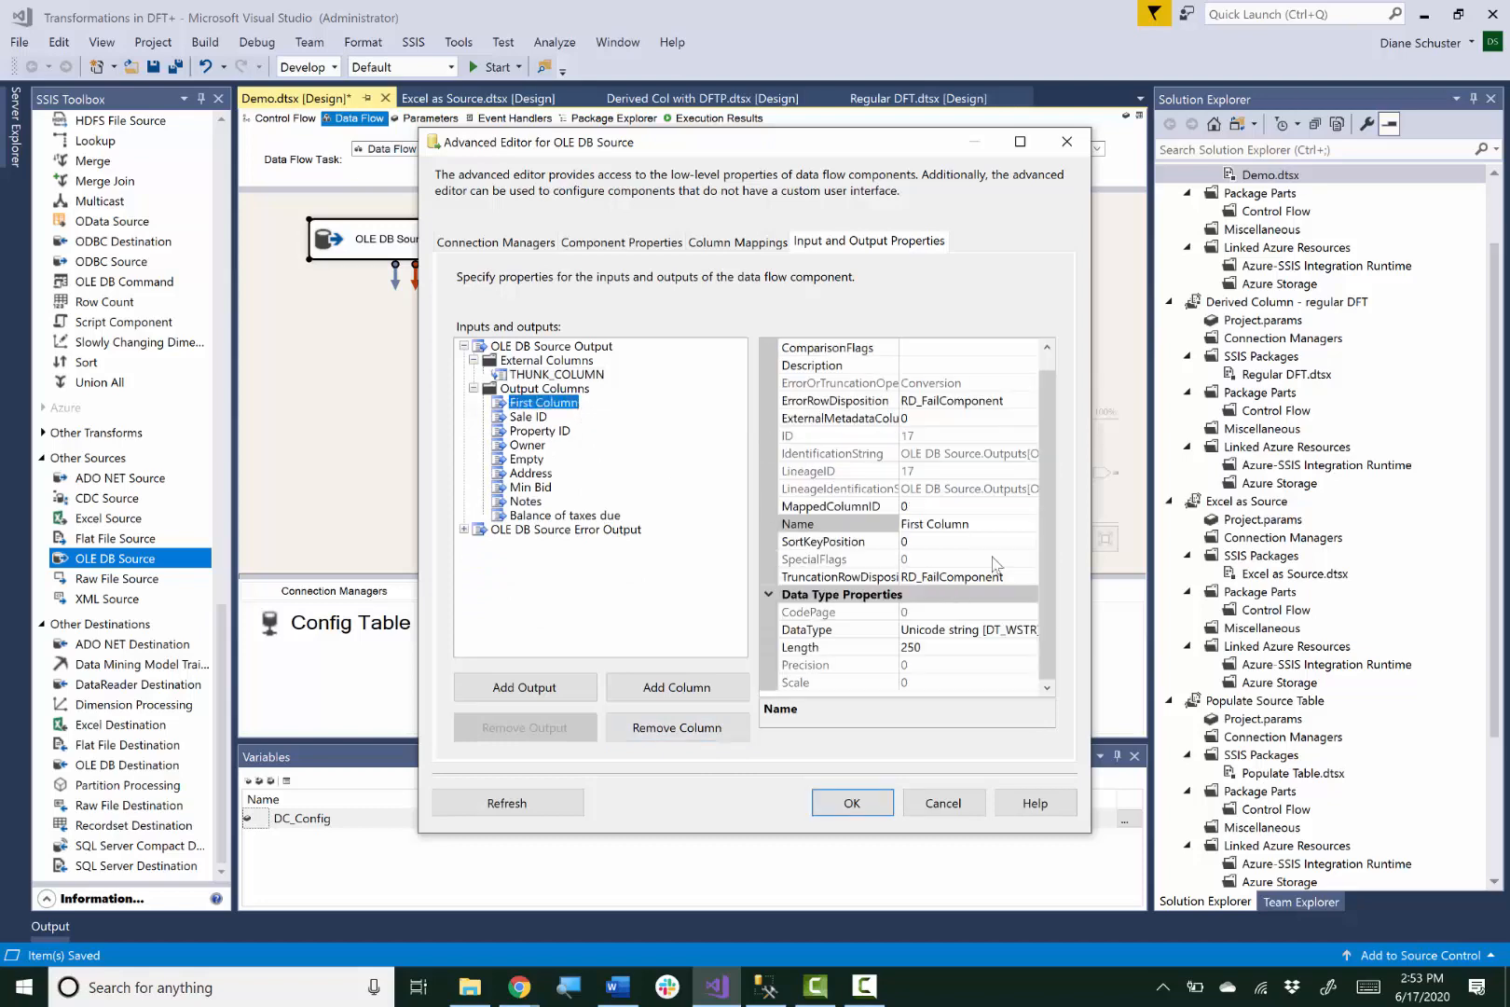
left_click(988, 528)
left_click_drag(1005, 526, 888, 530)
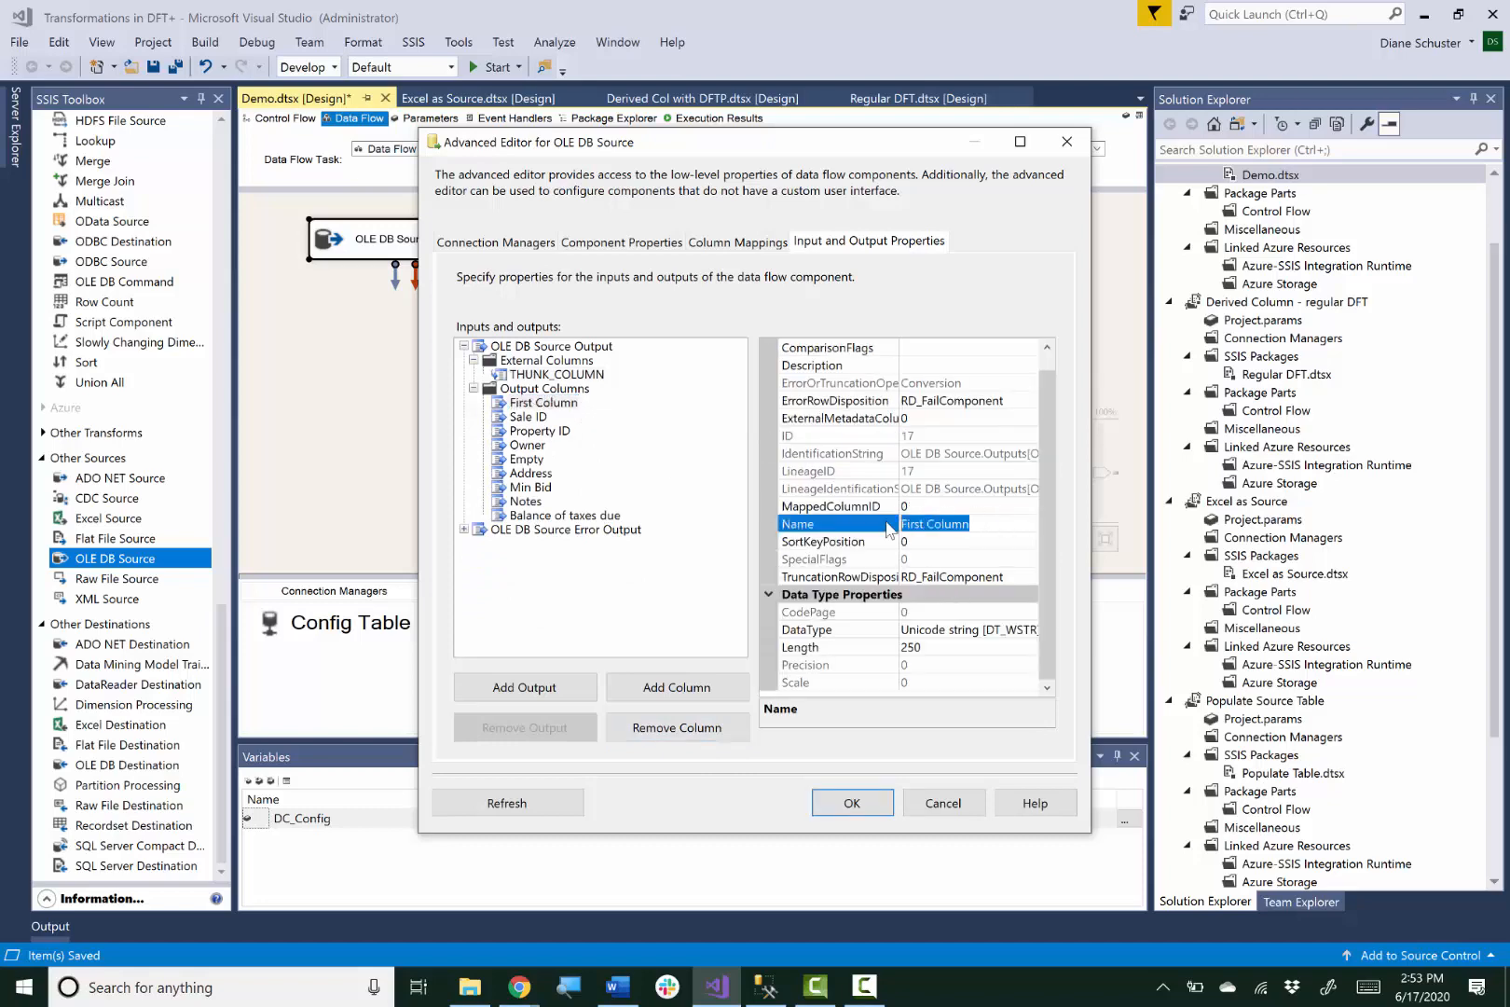
type("THUNK_COLUMN")
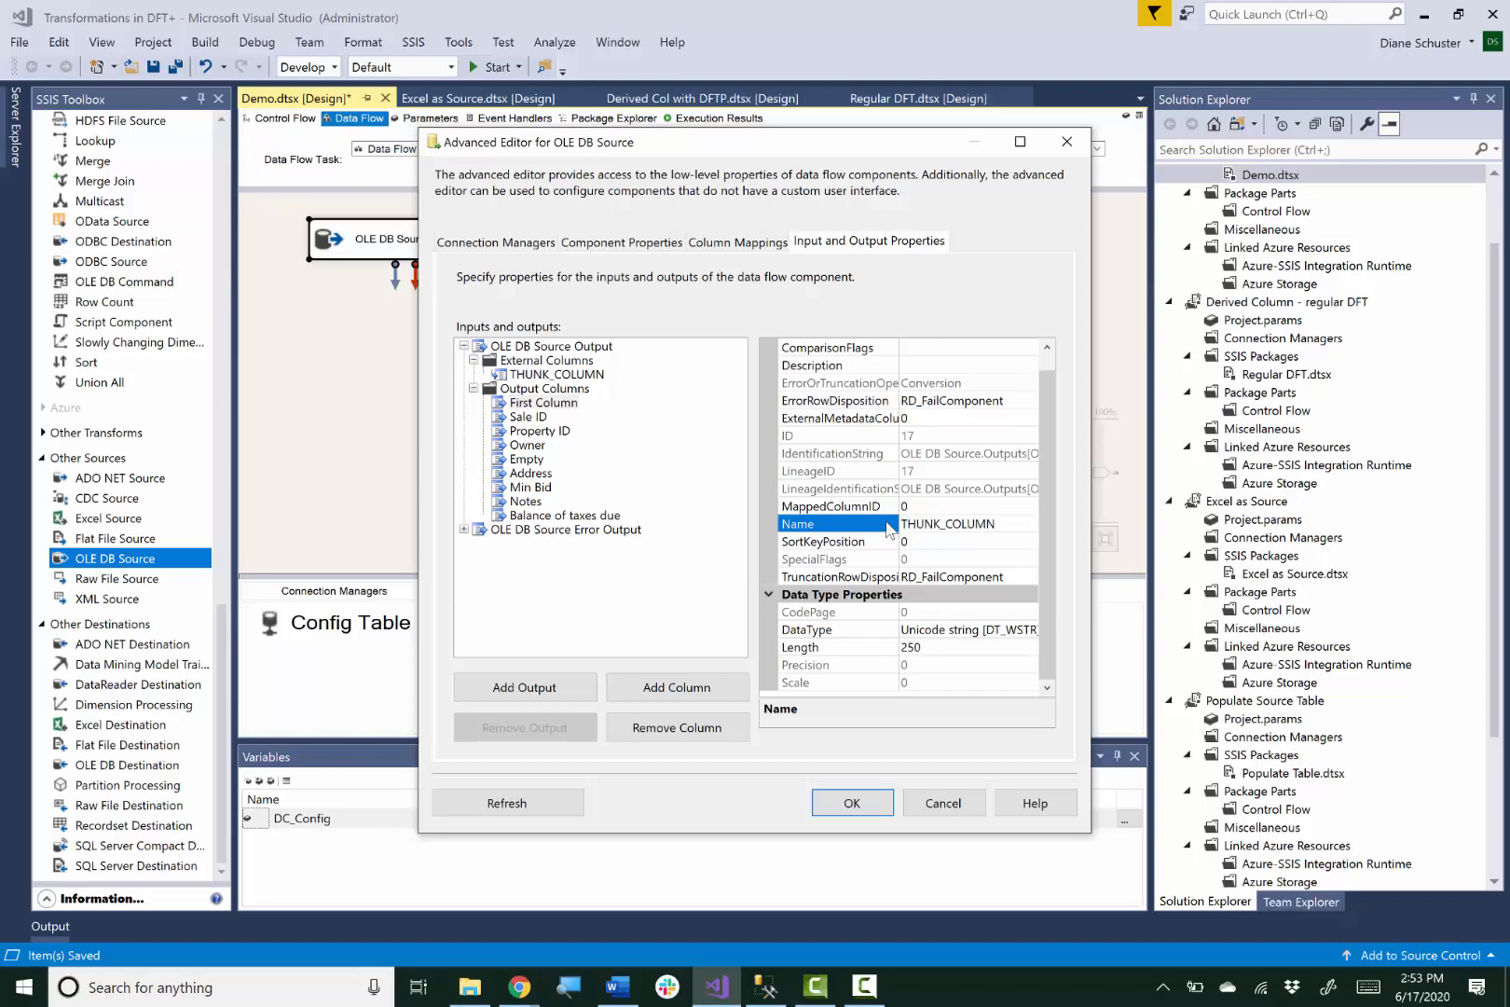
Remove every other output column, starting from Sale ID, leaving only THUNK_COLUMN
left_click(544, 417)
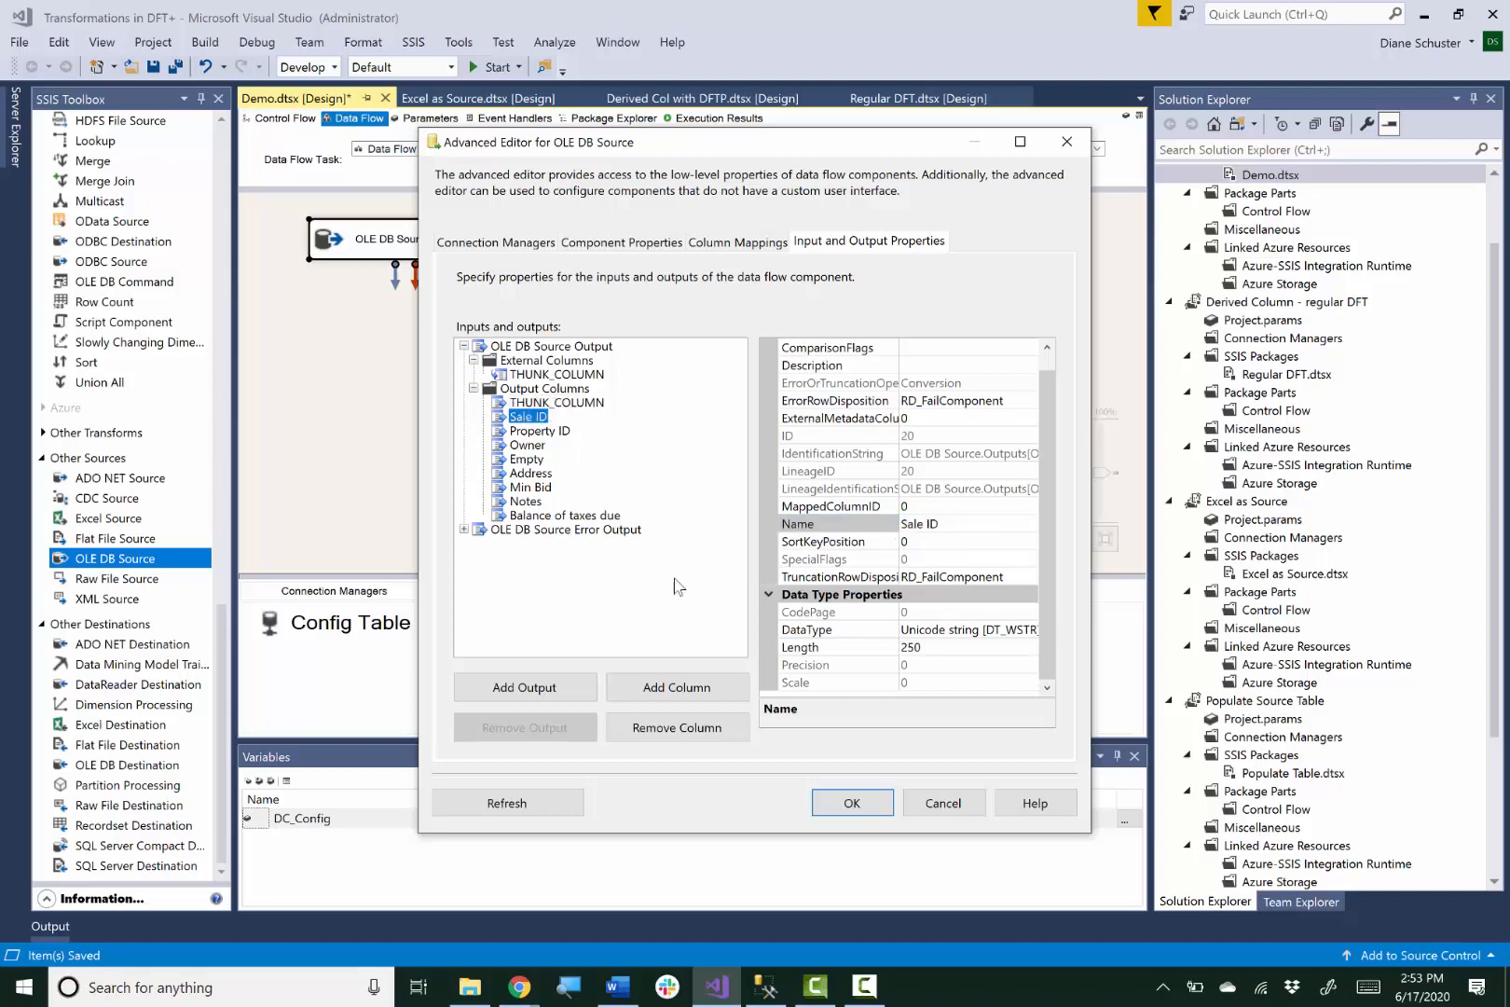
left_click(719, 729)
left_click(719, 729)
left_click(719, 729)
left_click(719, 729)
left_click(719, 729)
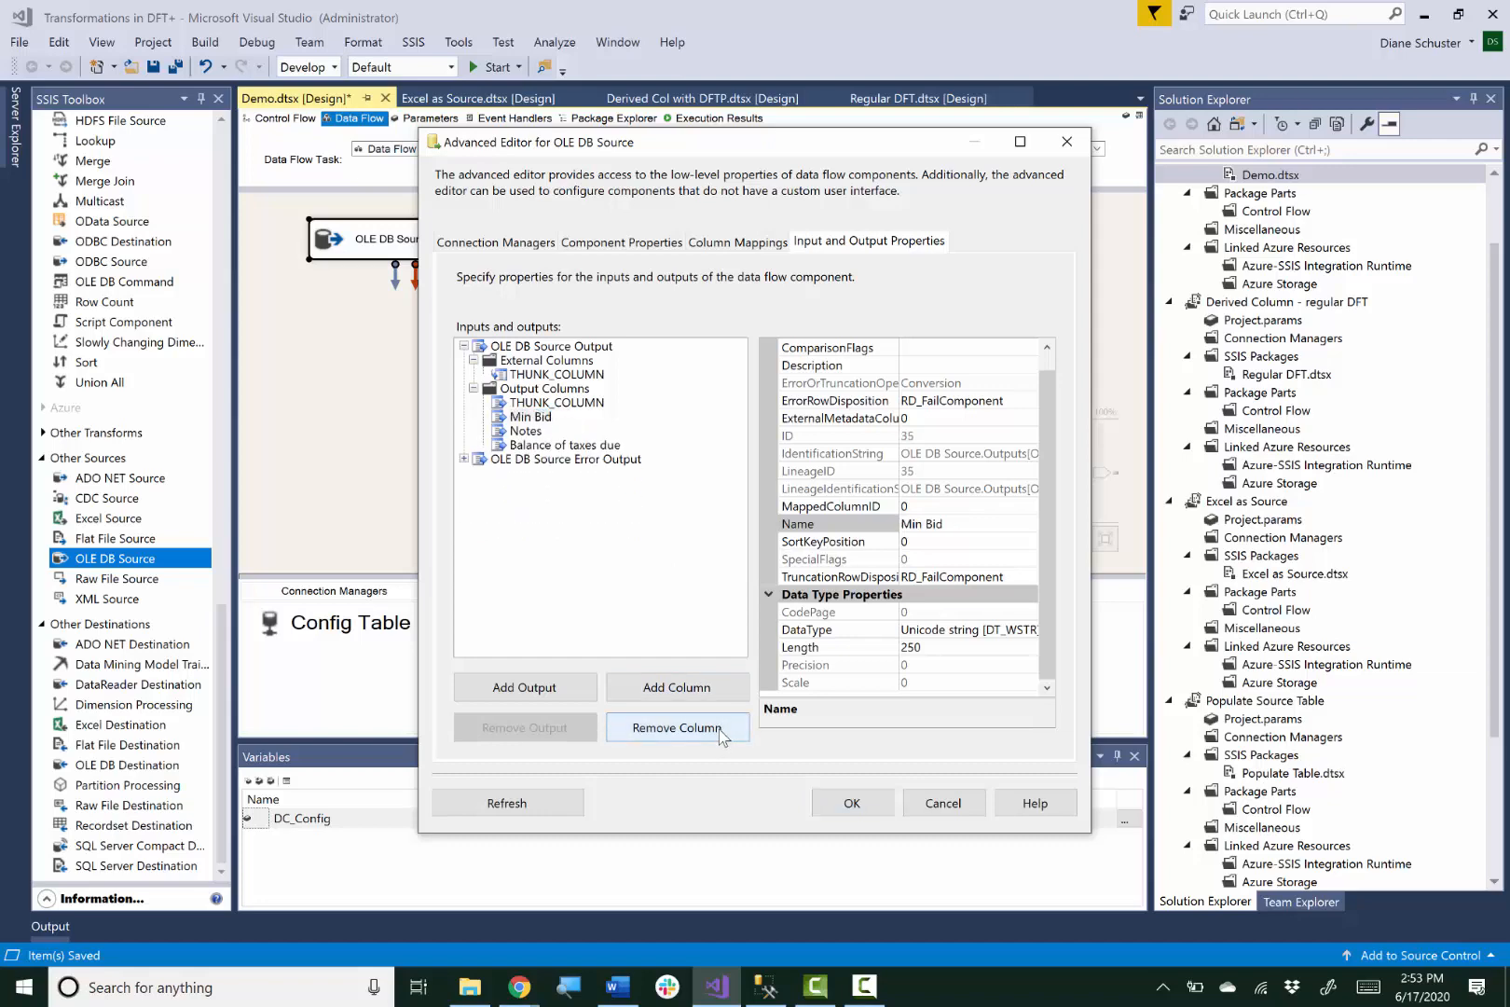
left_click(719, 729)
left_click(719, 728)
left_click(718, 729)
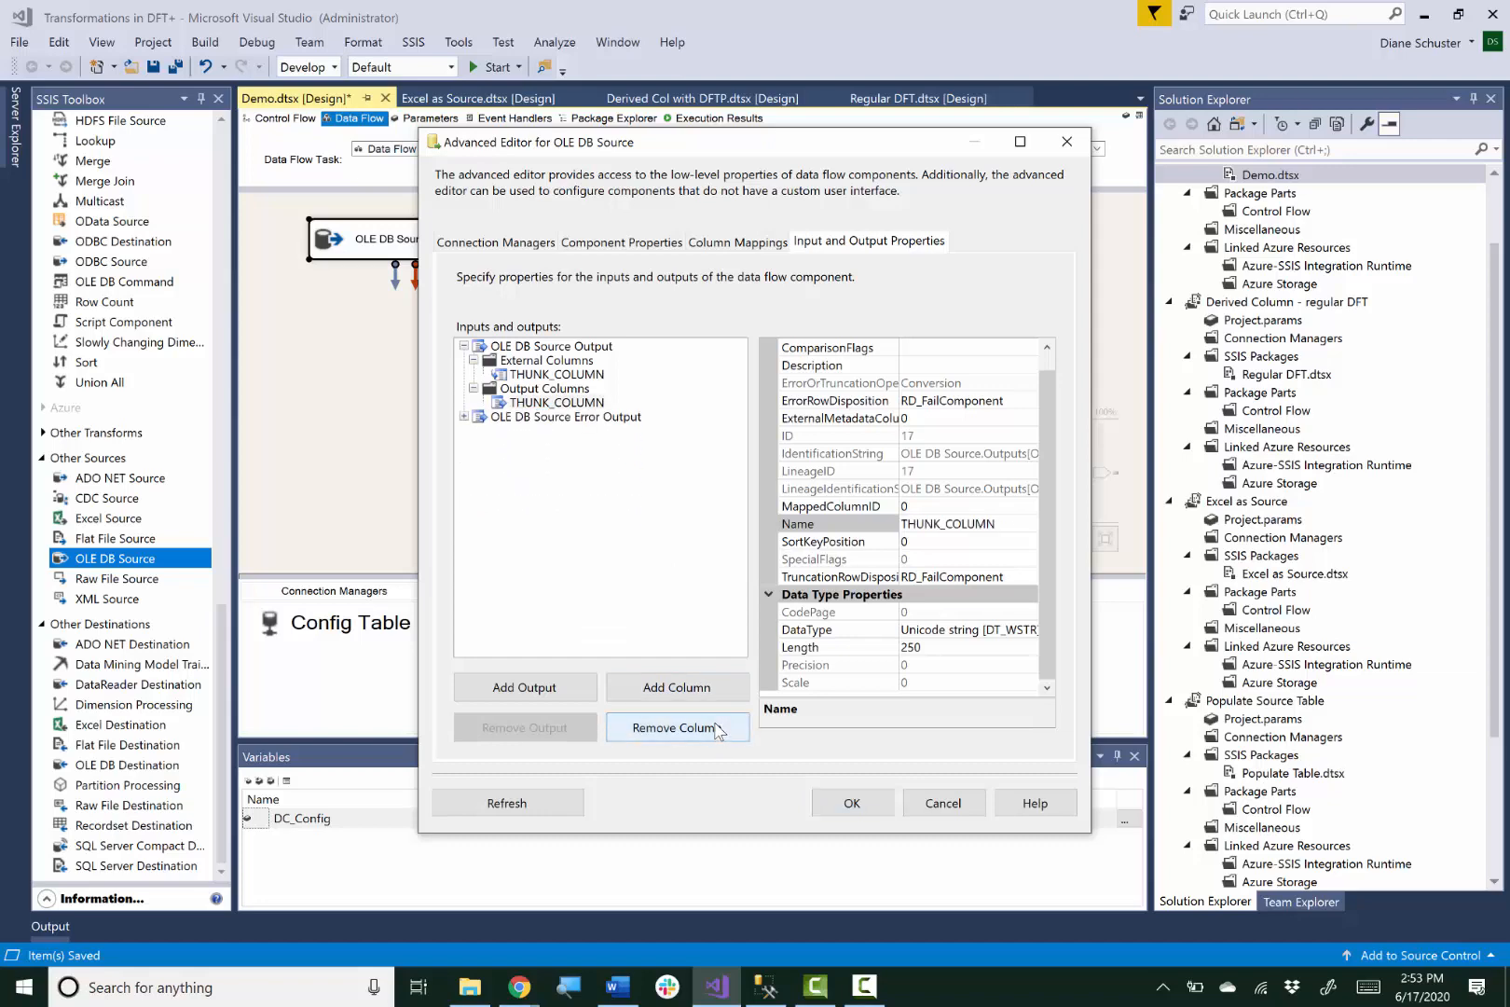
Map the external THUNK_COLUMN to the output THUNK_COLUMN and close the advanced editor
left_click(463, 417)
left_click(472, 430)
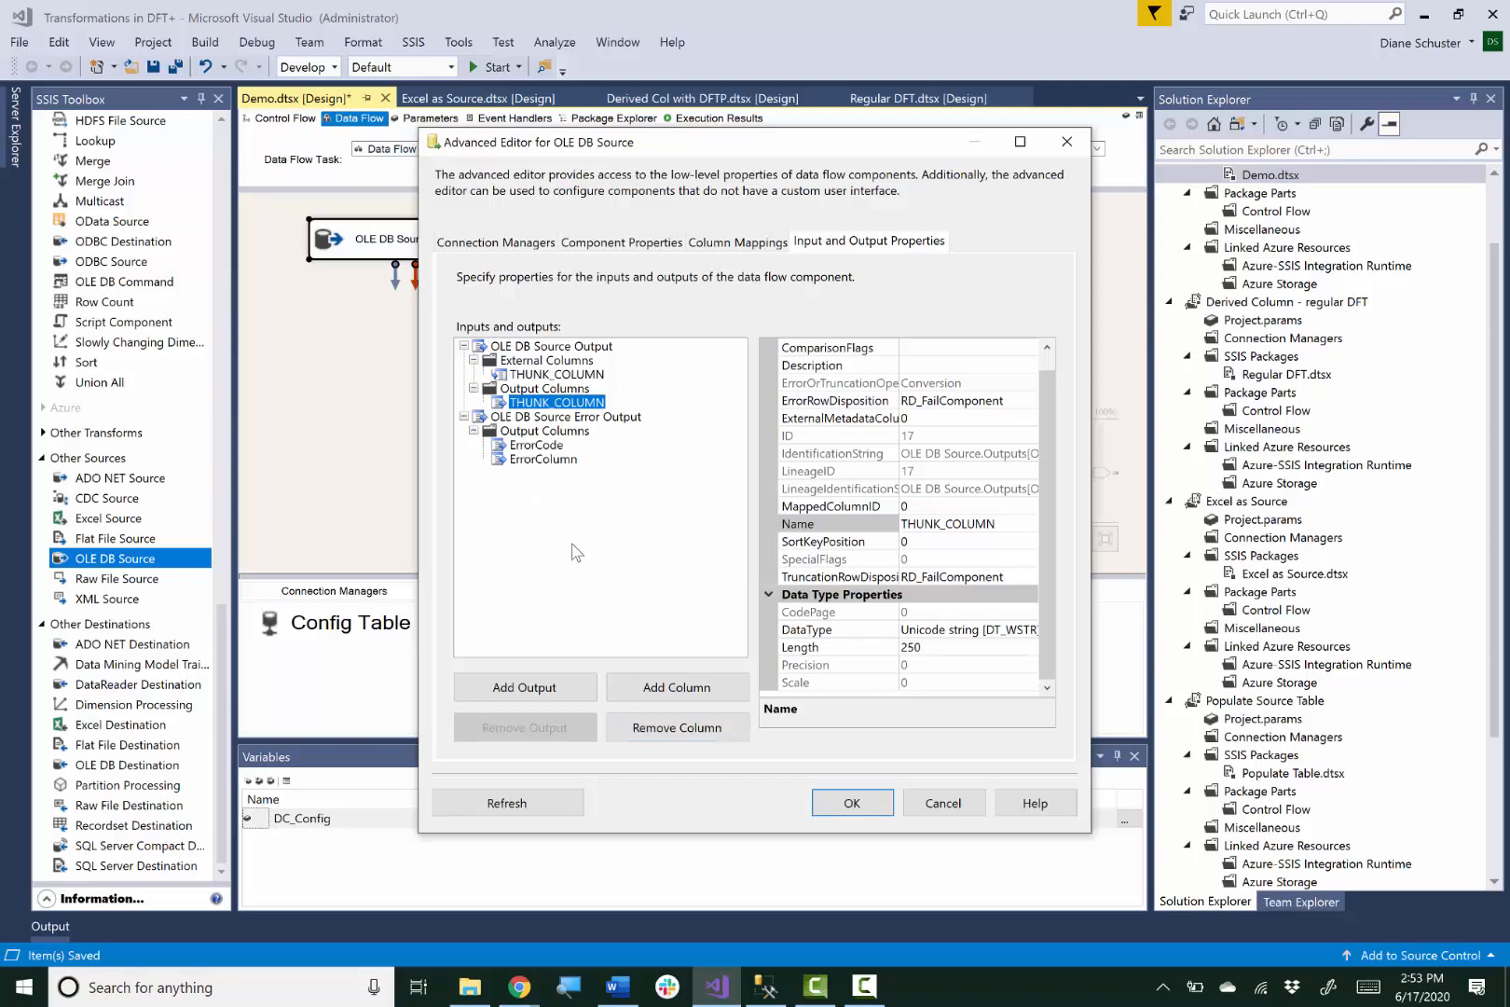
left_click(717, 245)
left_click_drag(634, 336, 944, 333)
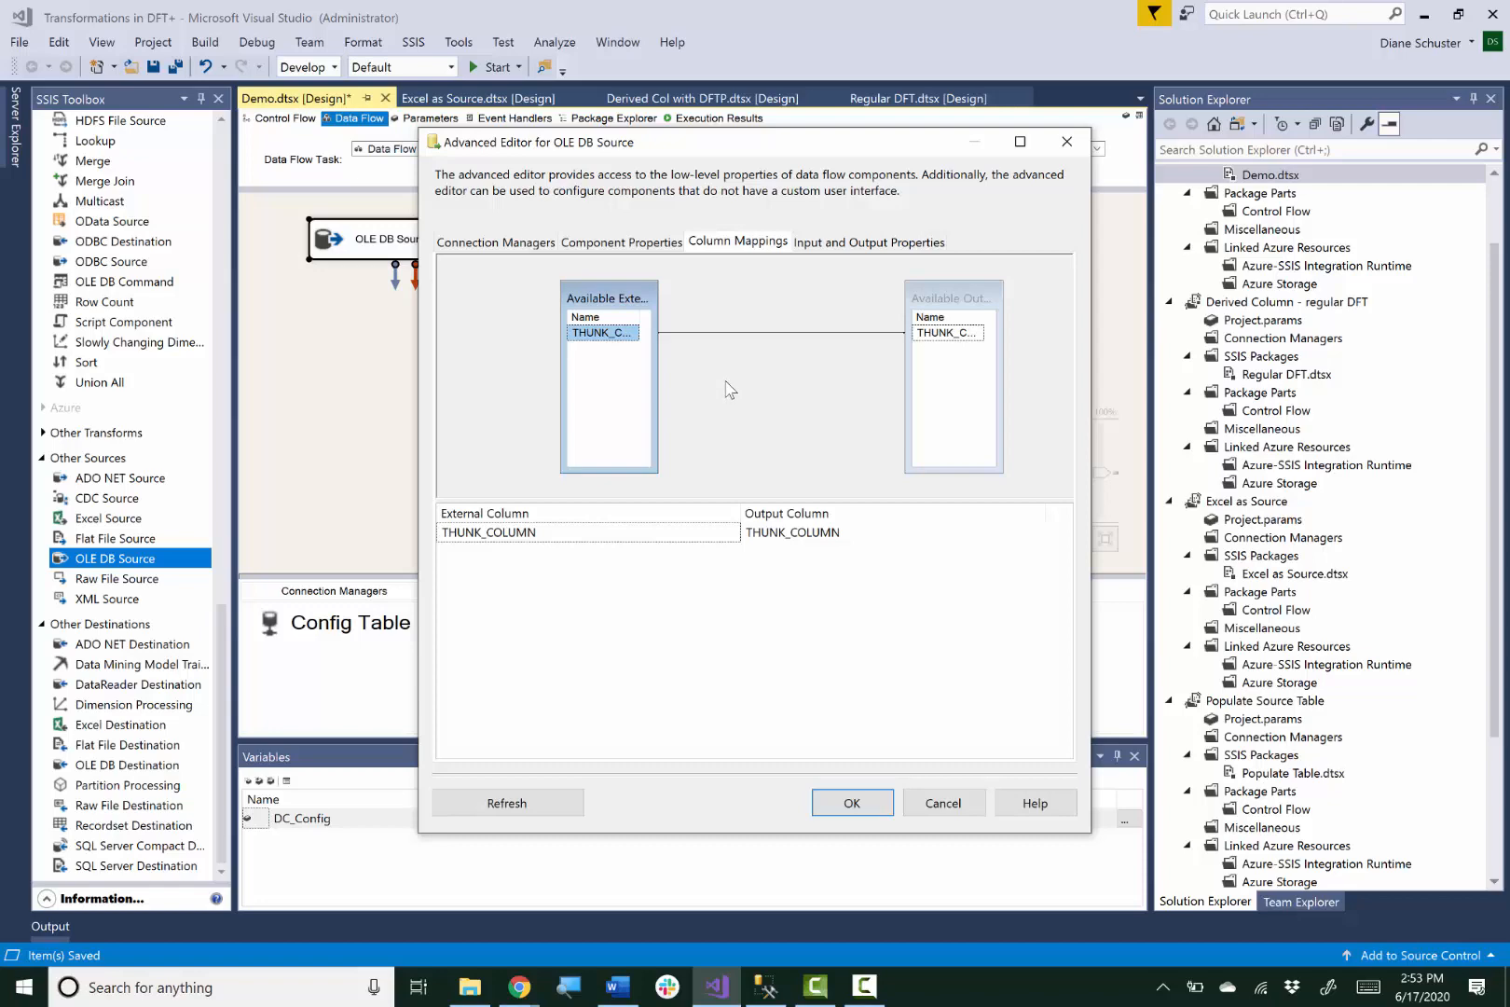
left_click(851, 804)
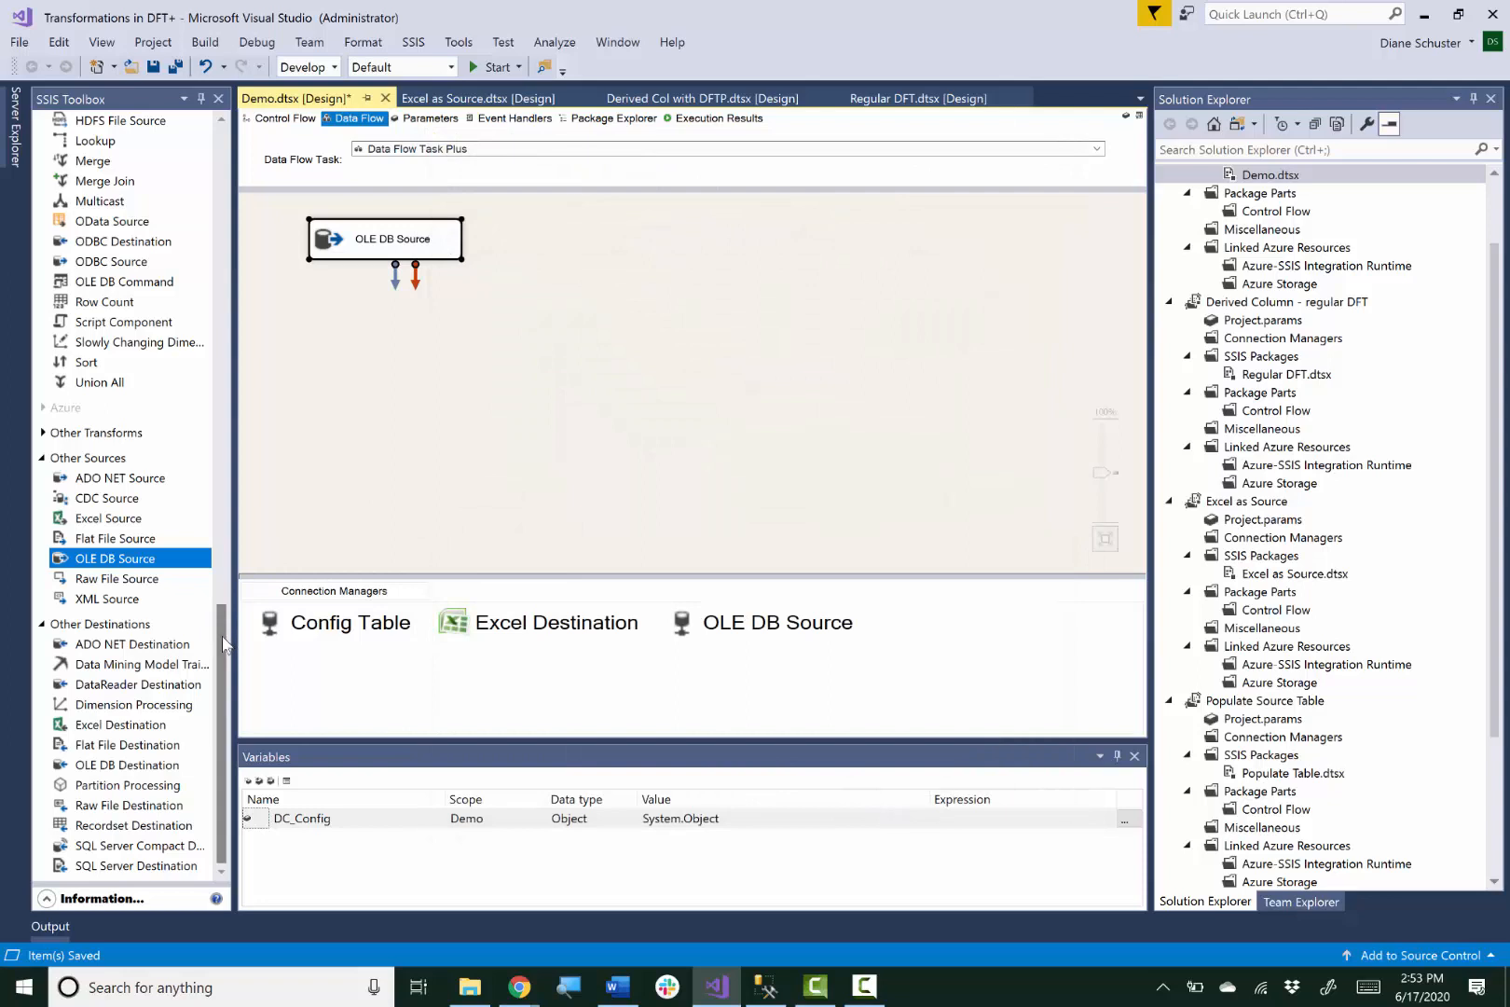
Add a Derived Column transformation below the OLE DB Source and connect the source's output to it
left_click_drag(221, 636, 238, 480)
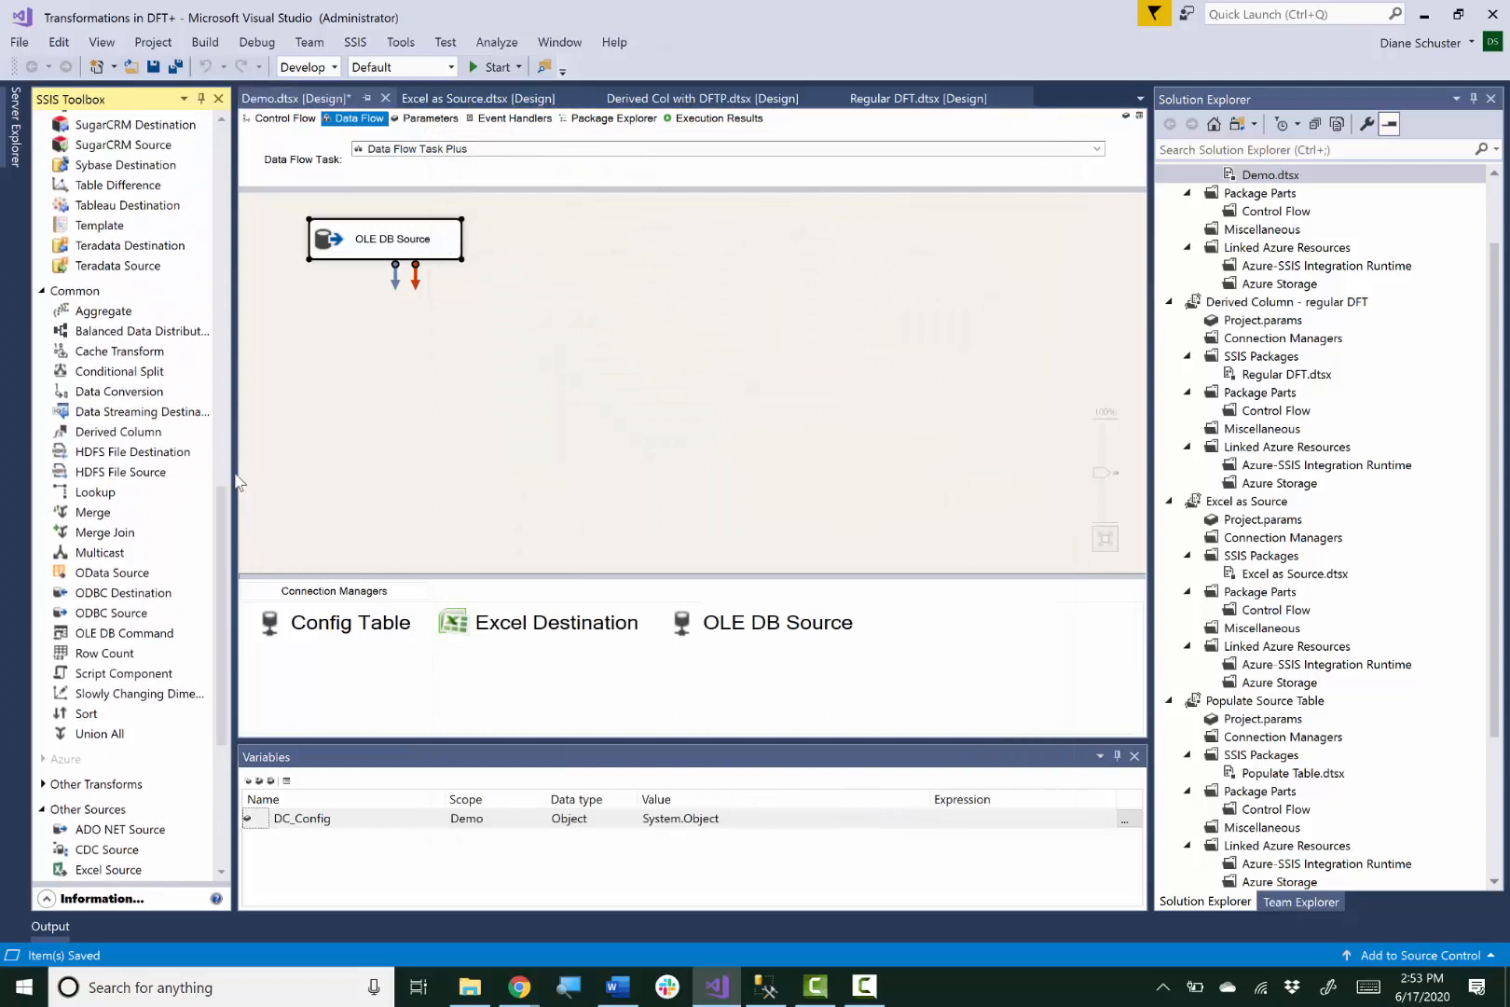
left_click_drag(157, 441, 304, 300)
left_click(384, 257)
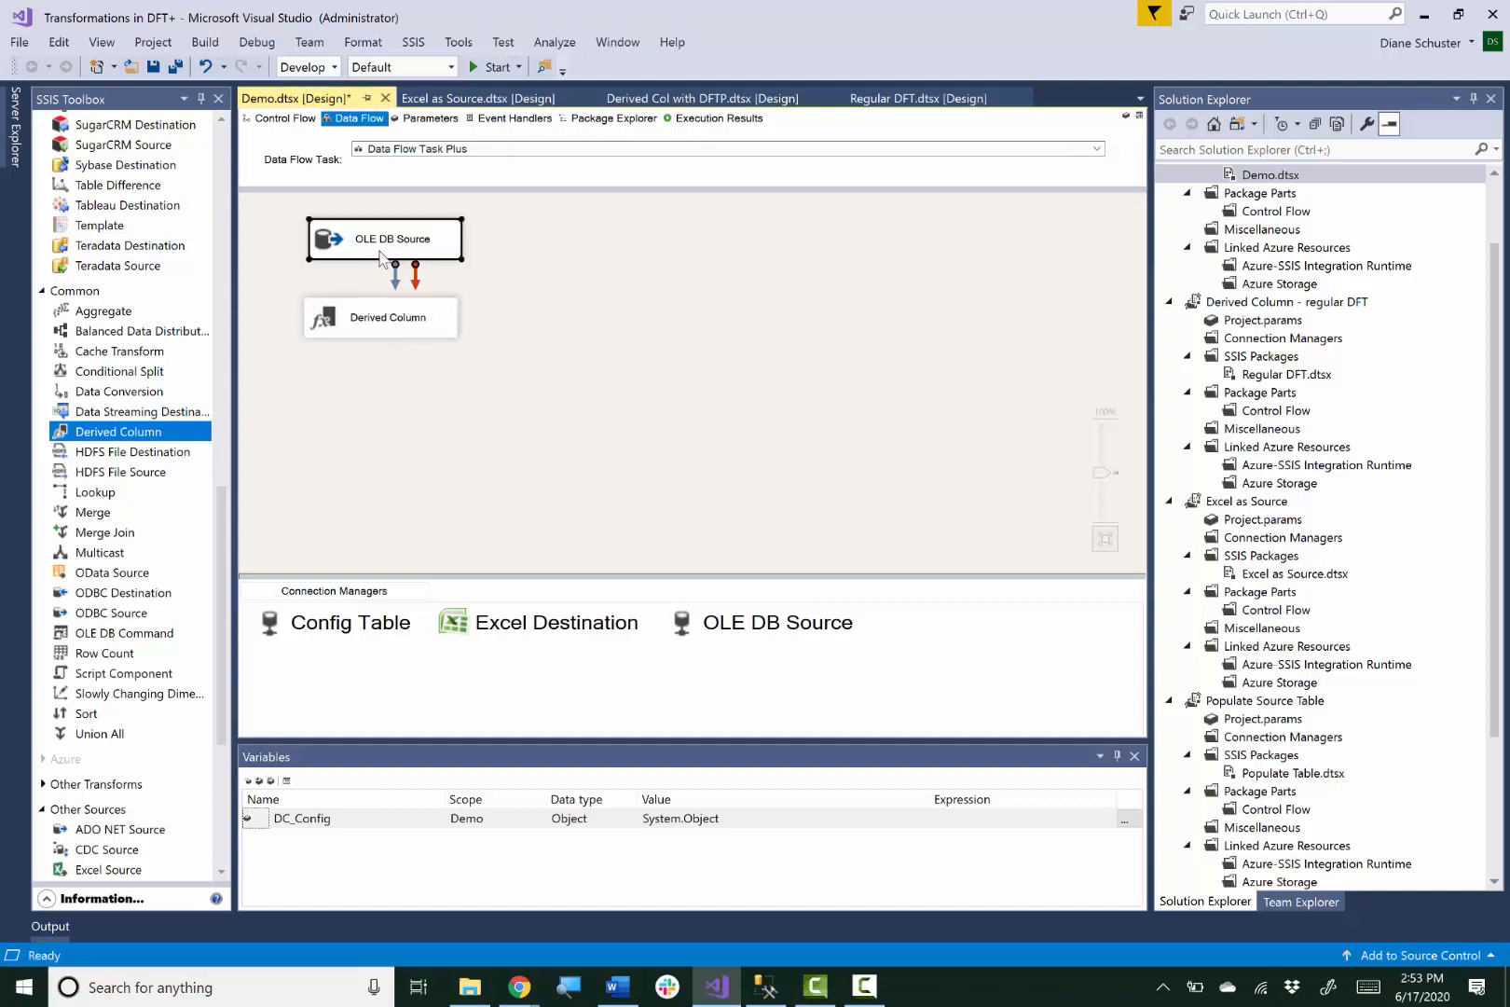
left_click_drag(395, 272, 396, 317)
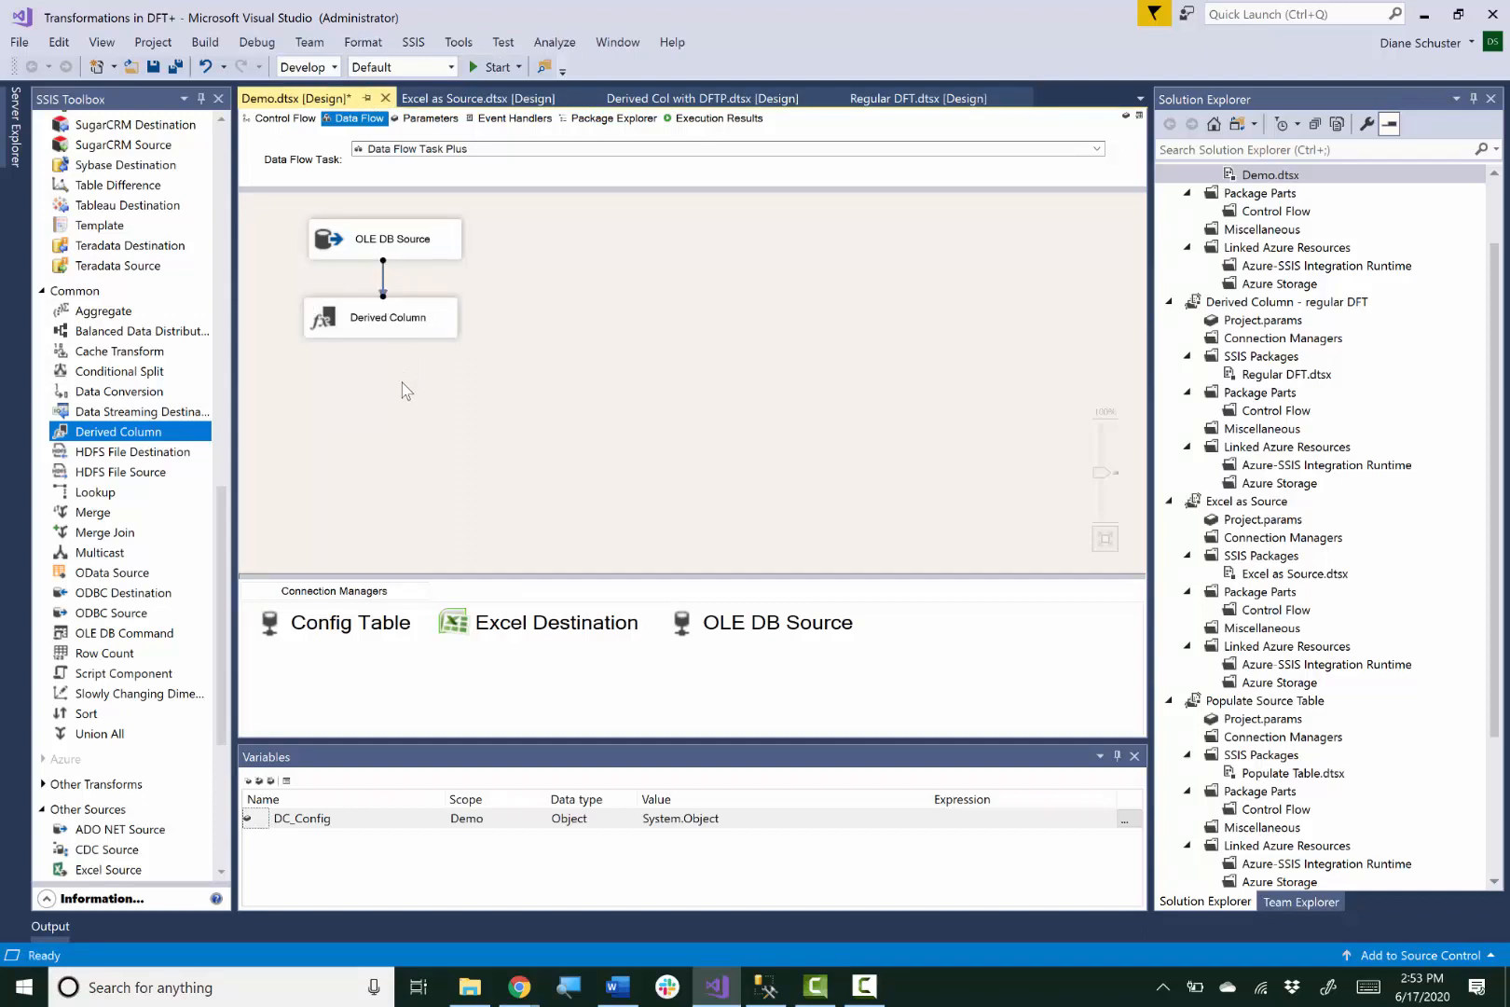
Open the Derived Column editor and add THUNK_COLUMN as a derived column expression
double_click(438, 322)
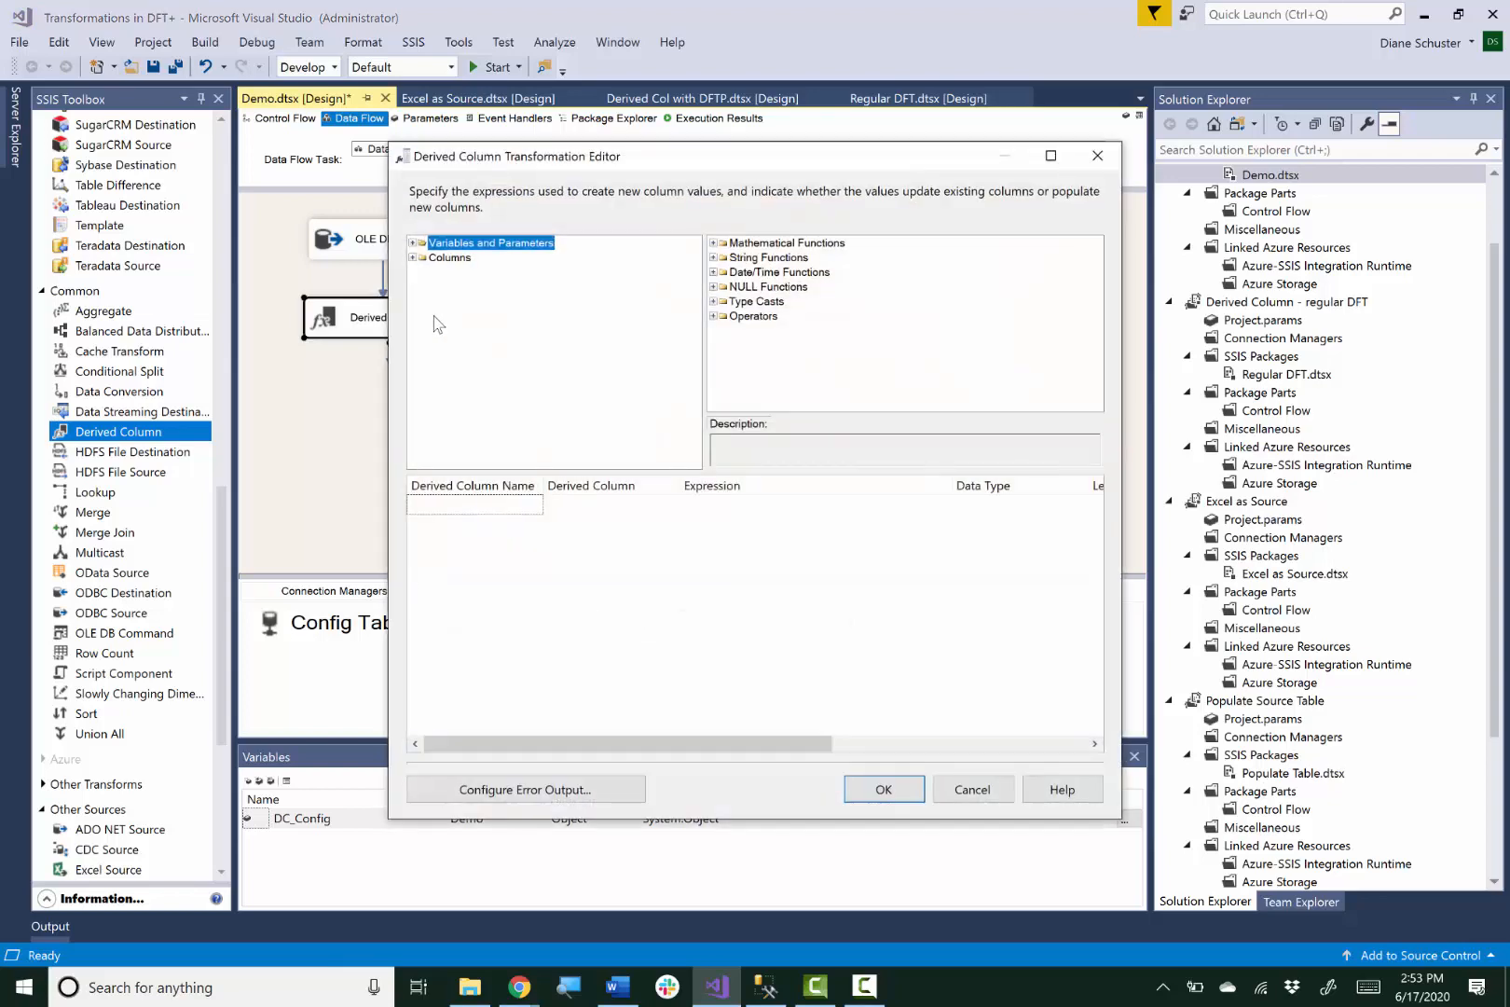
left_click(412, 258)
left_click(453, 273)
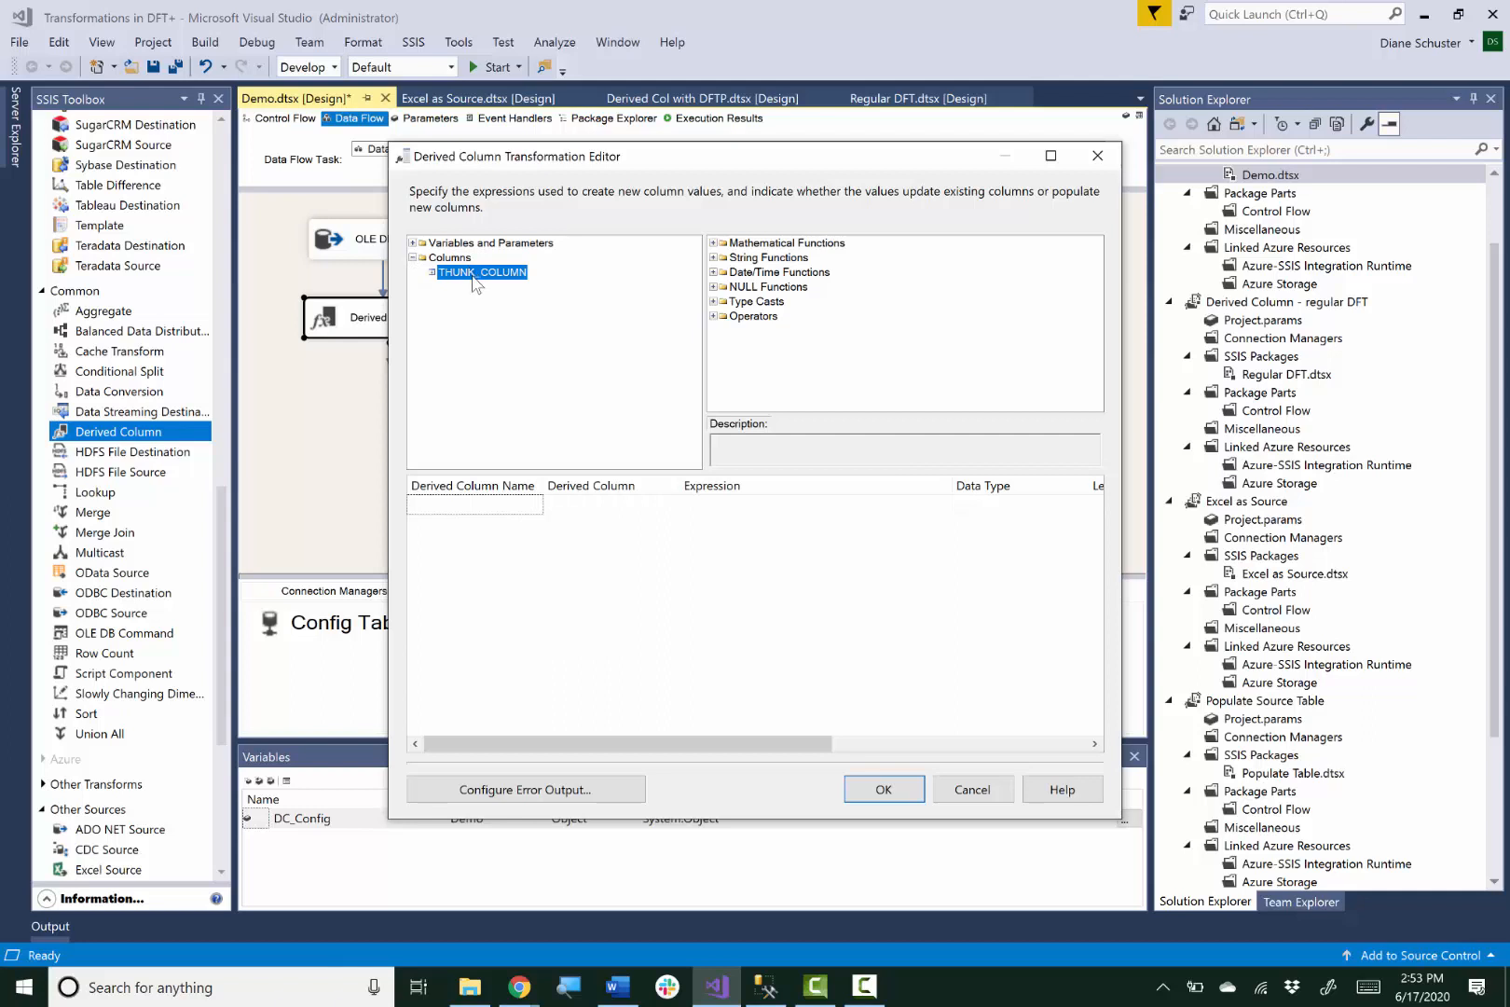
left_click_drag(475, 280, 490, 504)
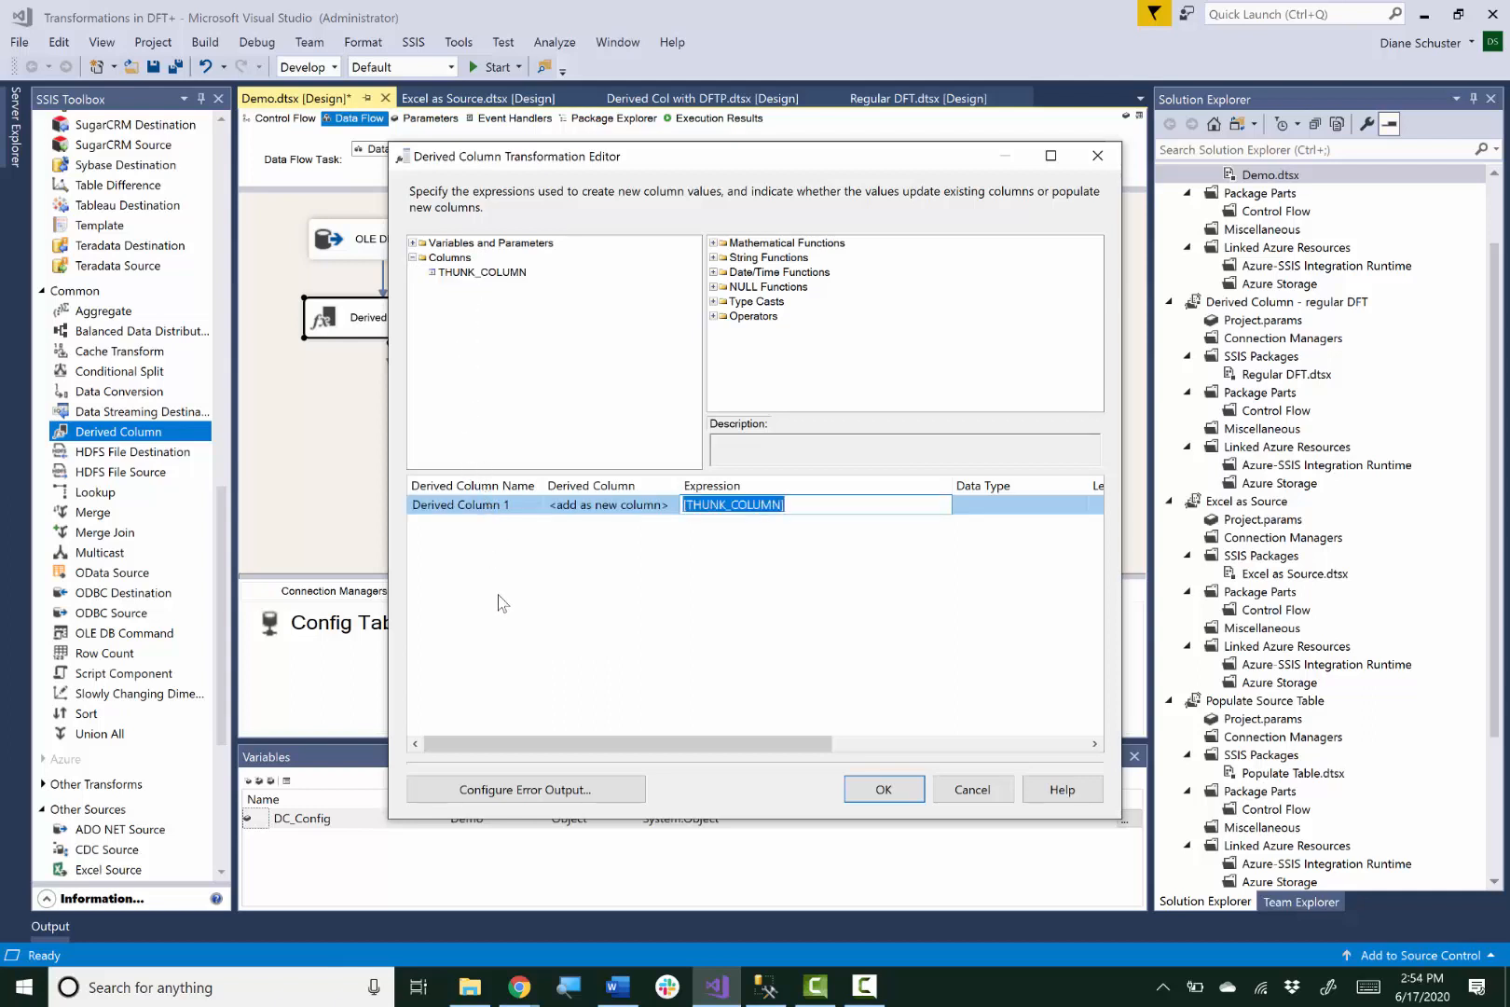
Rename the derived column to THUNK_COLUMN
left_click(525, 504)
left_click(502, 508)
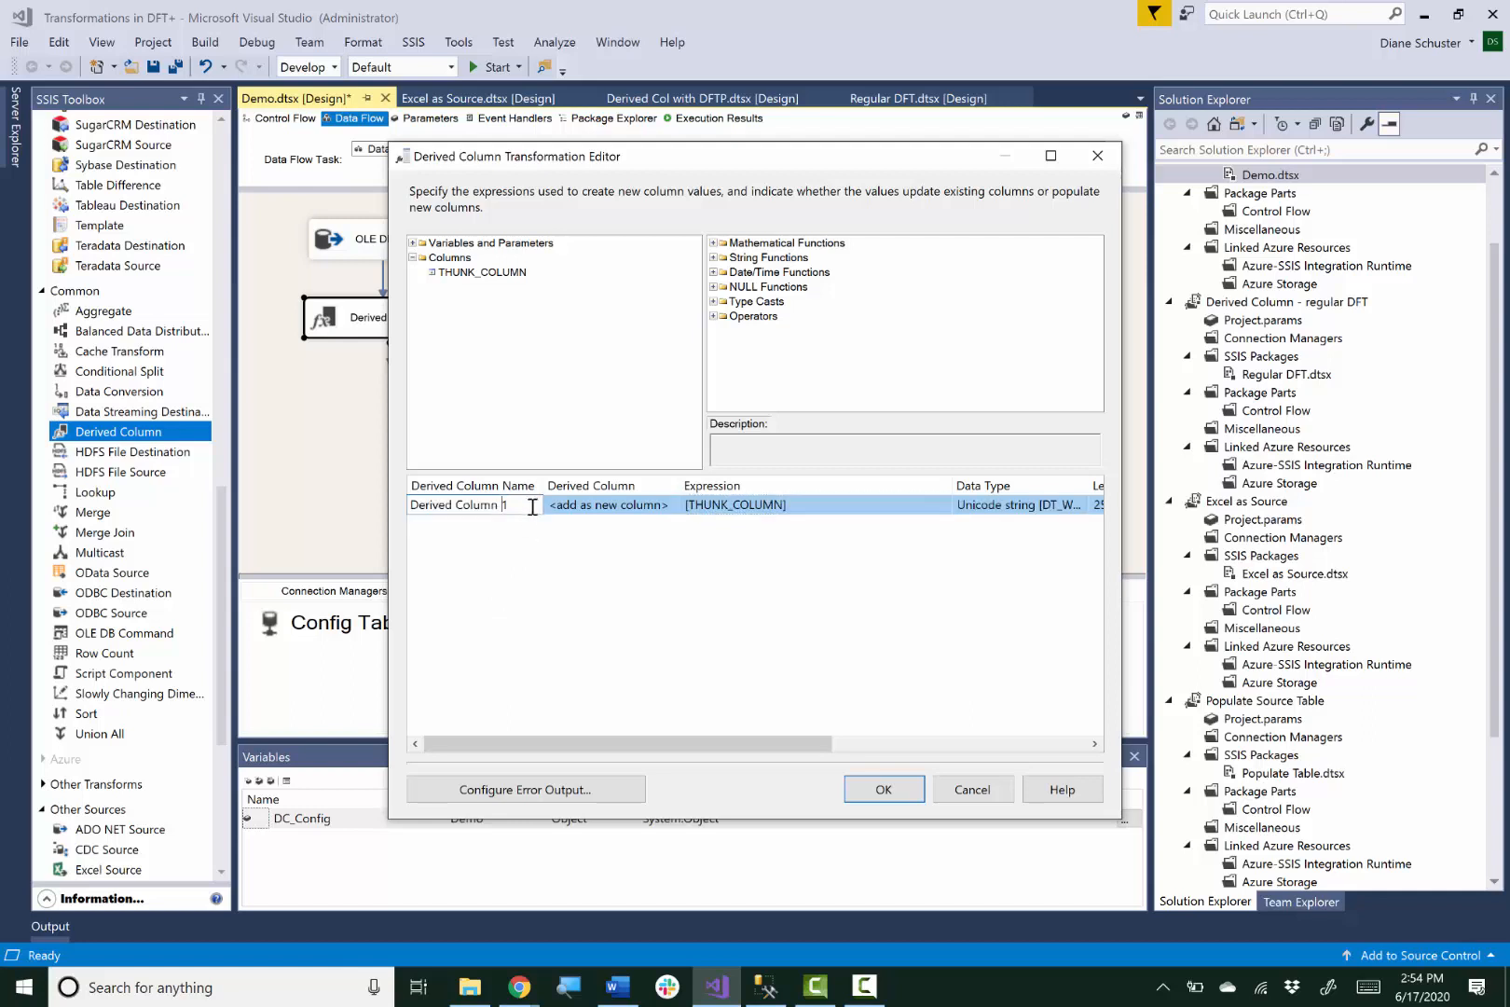
left_click_drag(525, 508, 405, 508)
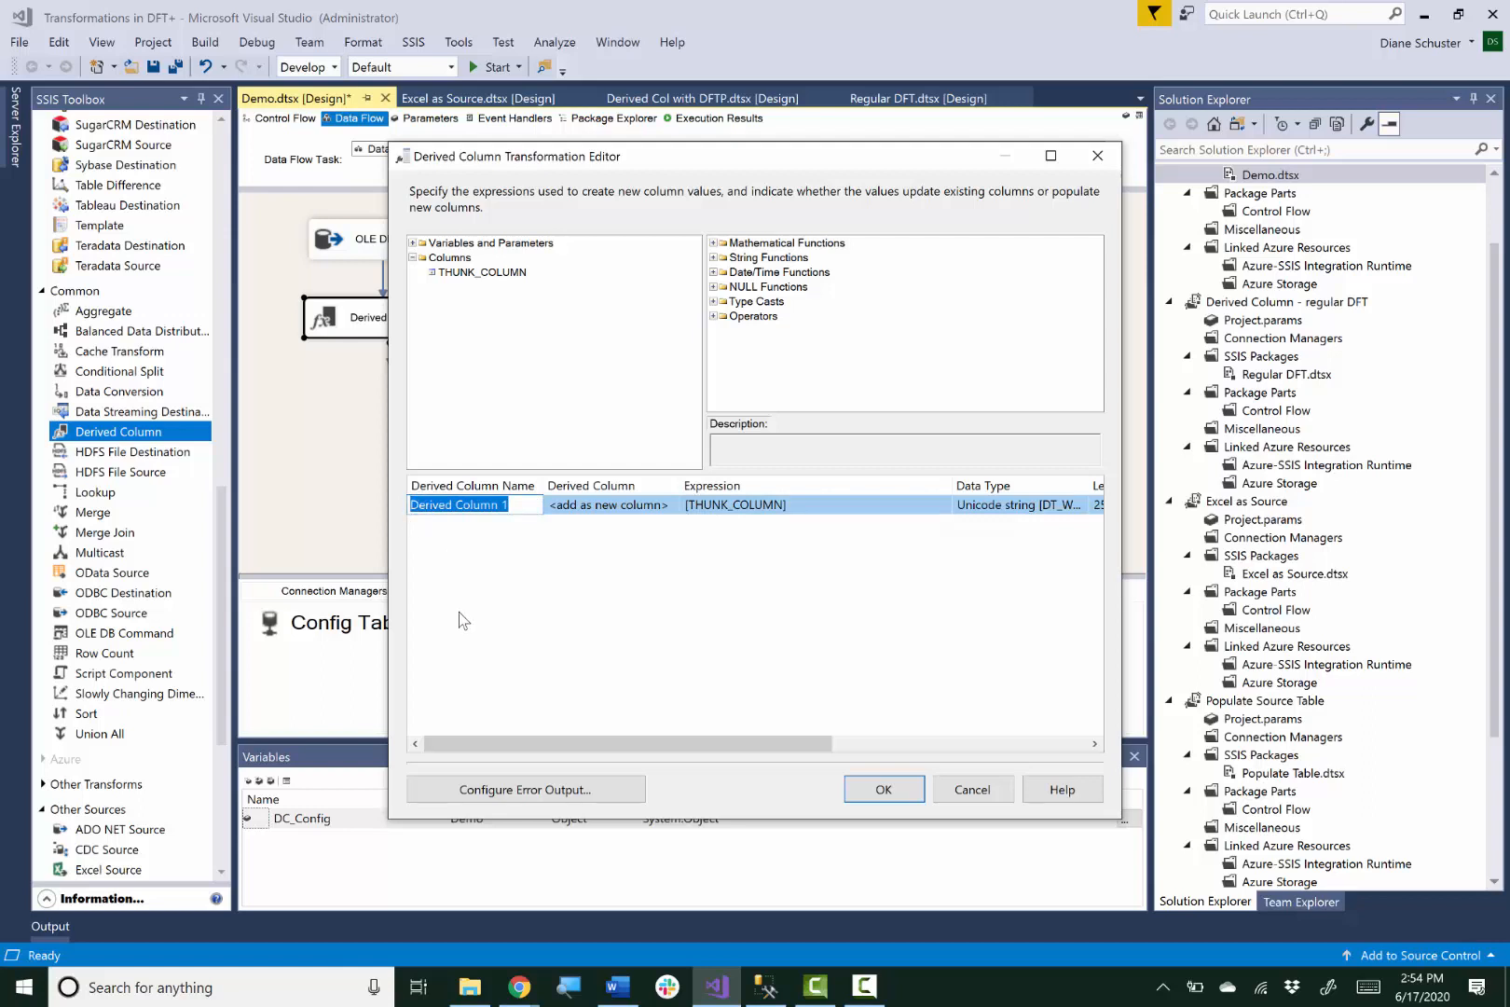
type("THUN")
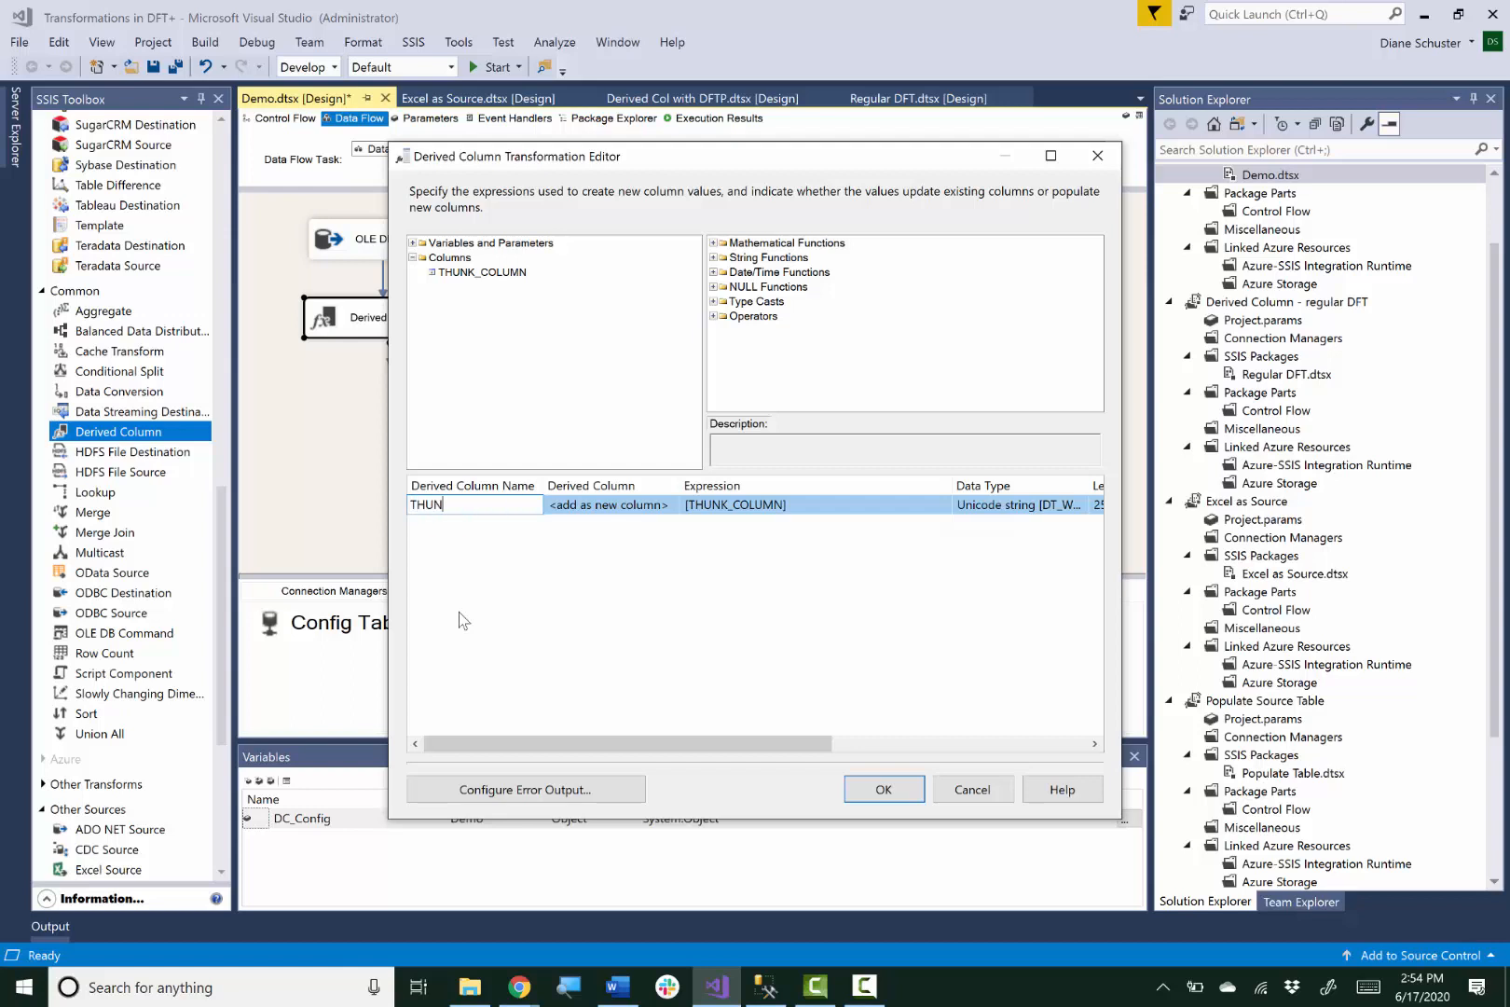
type("K_COLUMN")
key("Tab")
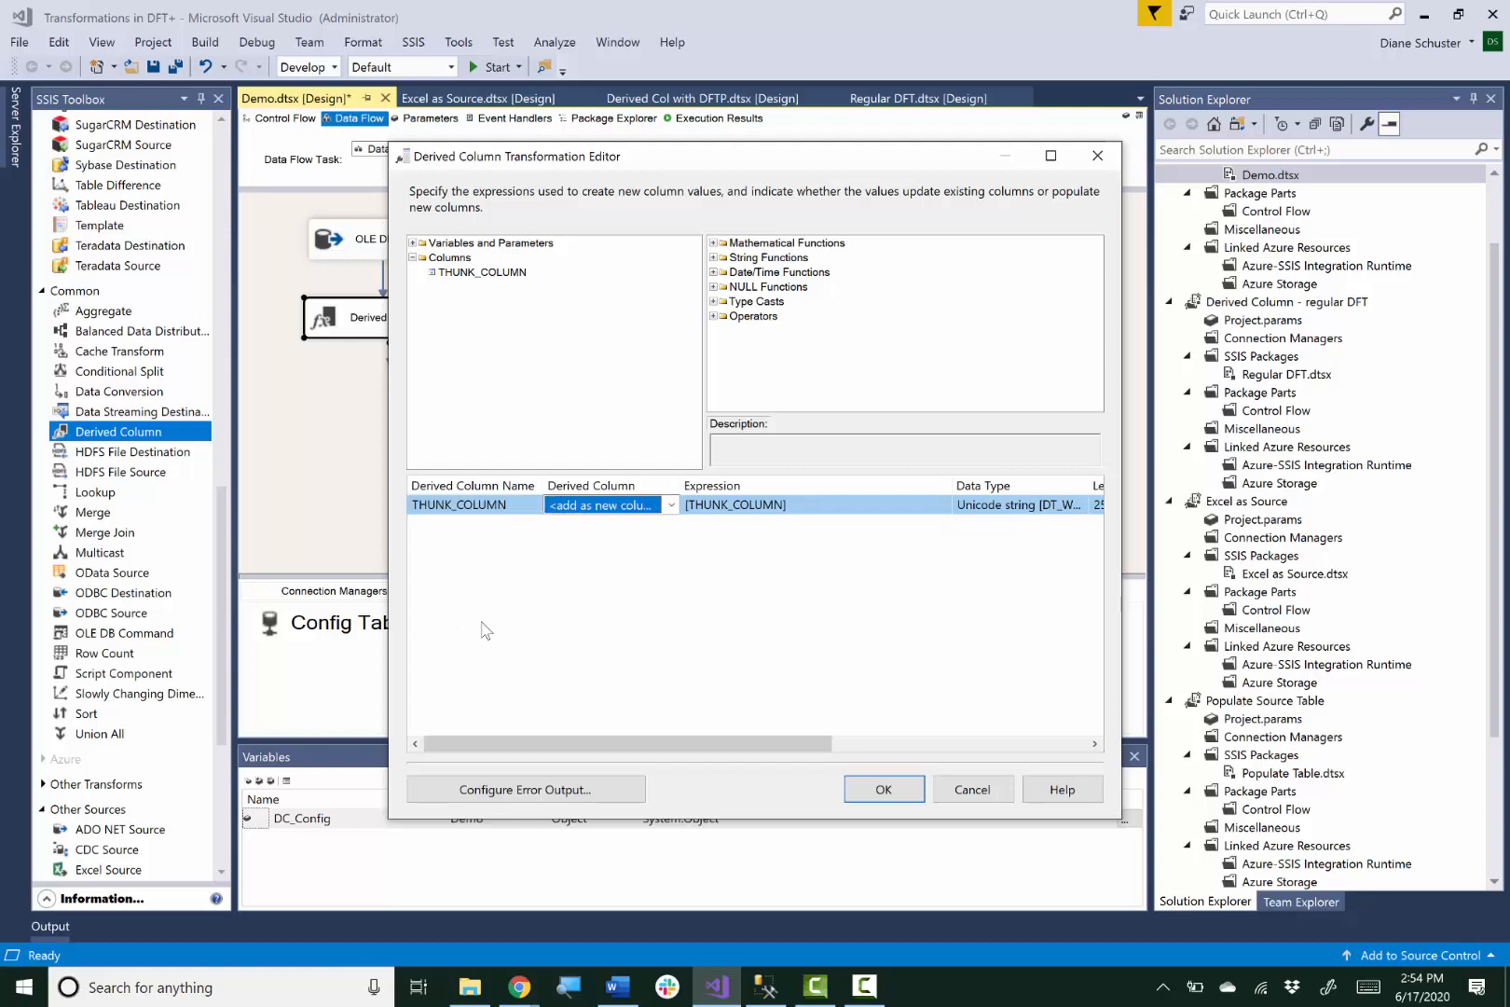
Set the derived column to replace 'THUNK_COLUMN' and close the Derived Column editor
left_click(671, 507)
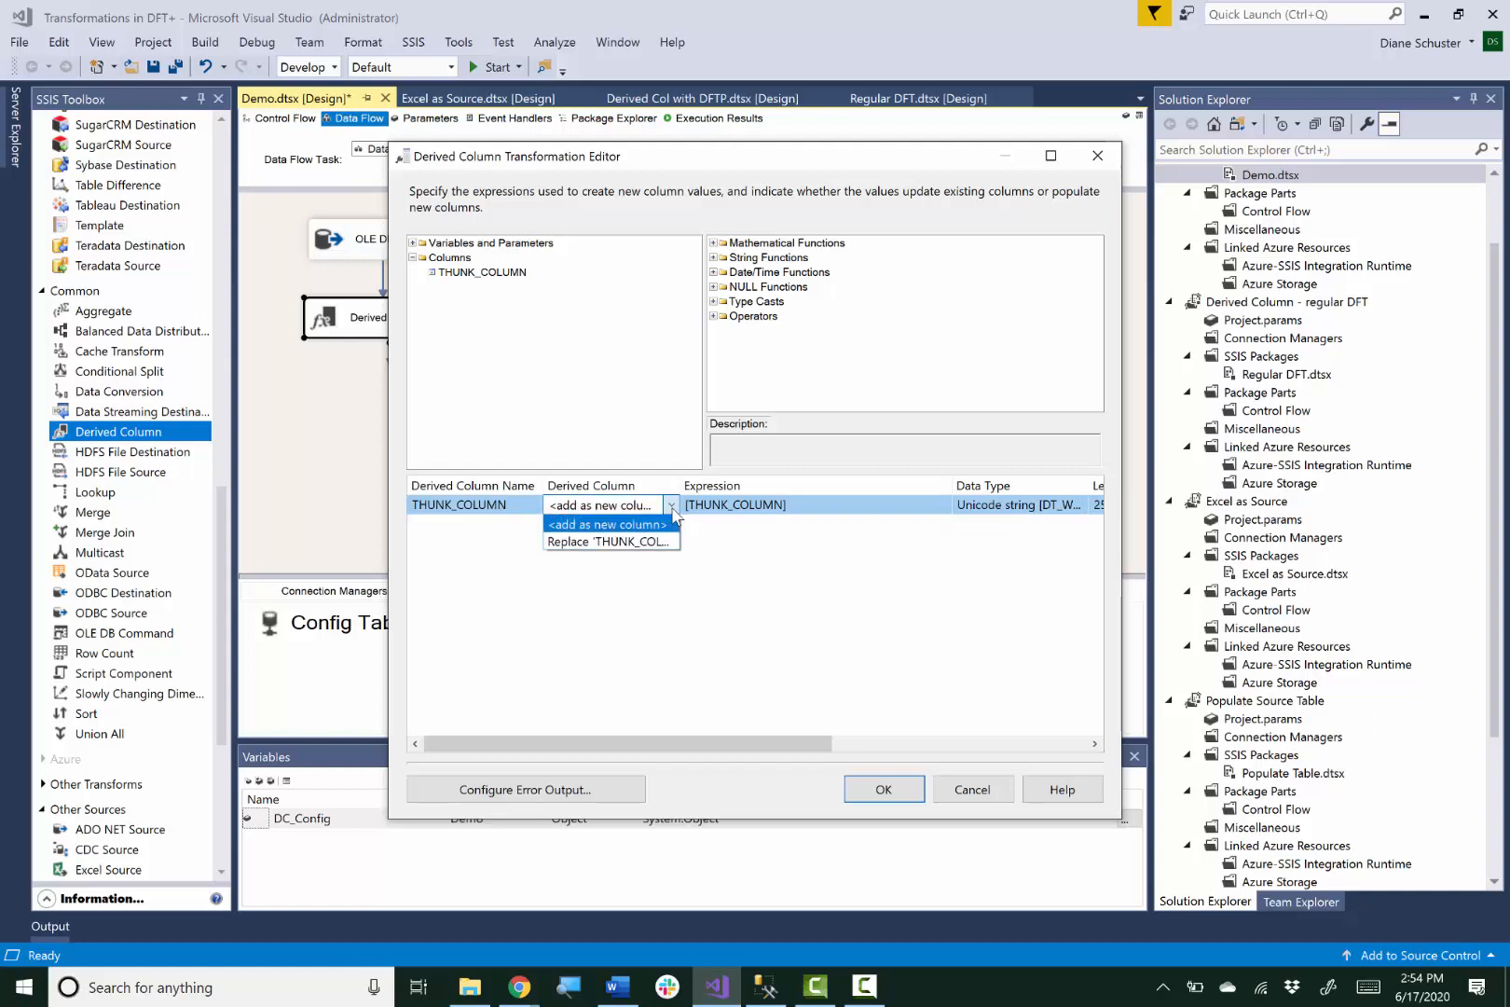
left_click(654, 541)
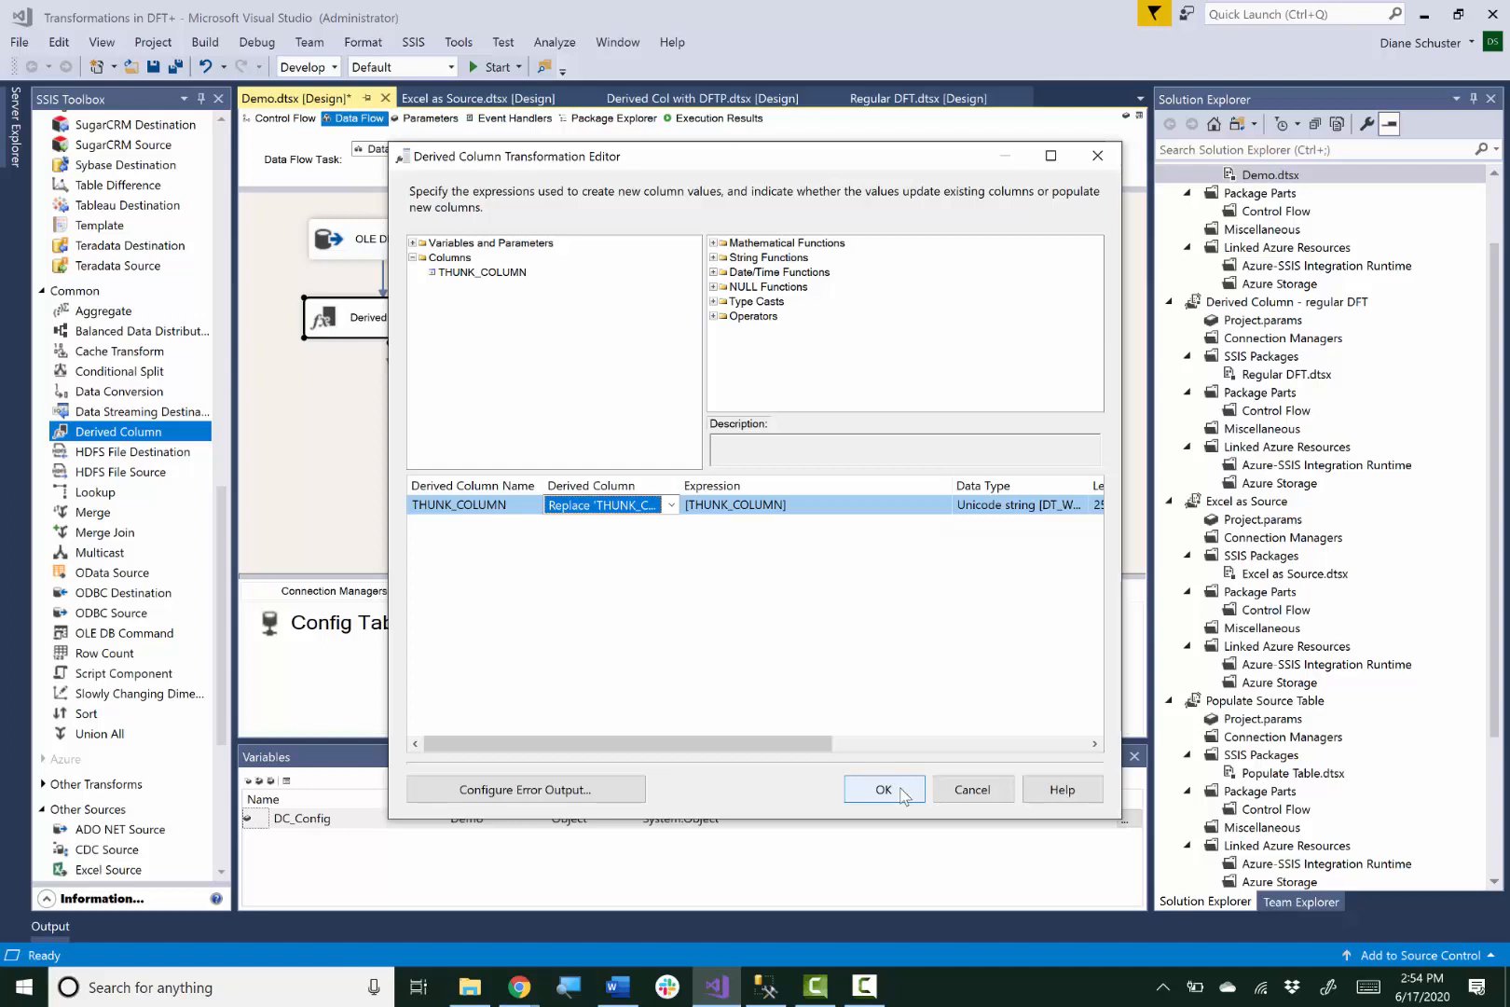
left_click_drag(807, 744, 1063, 756)
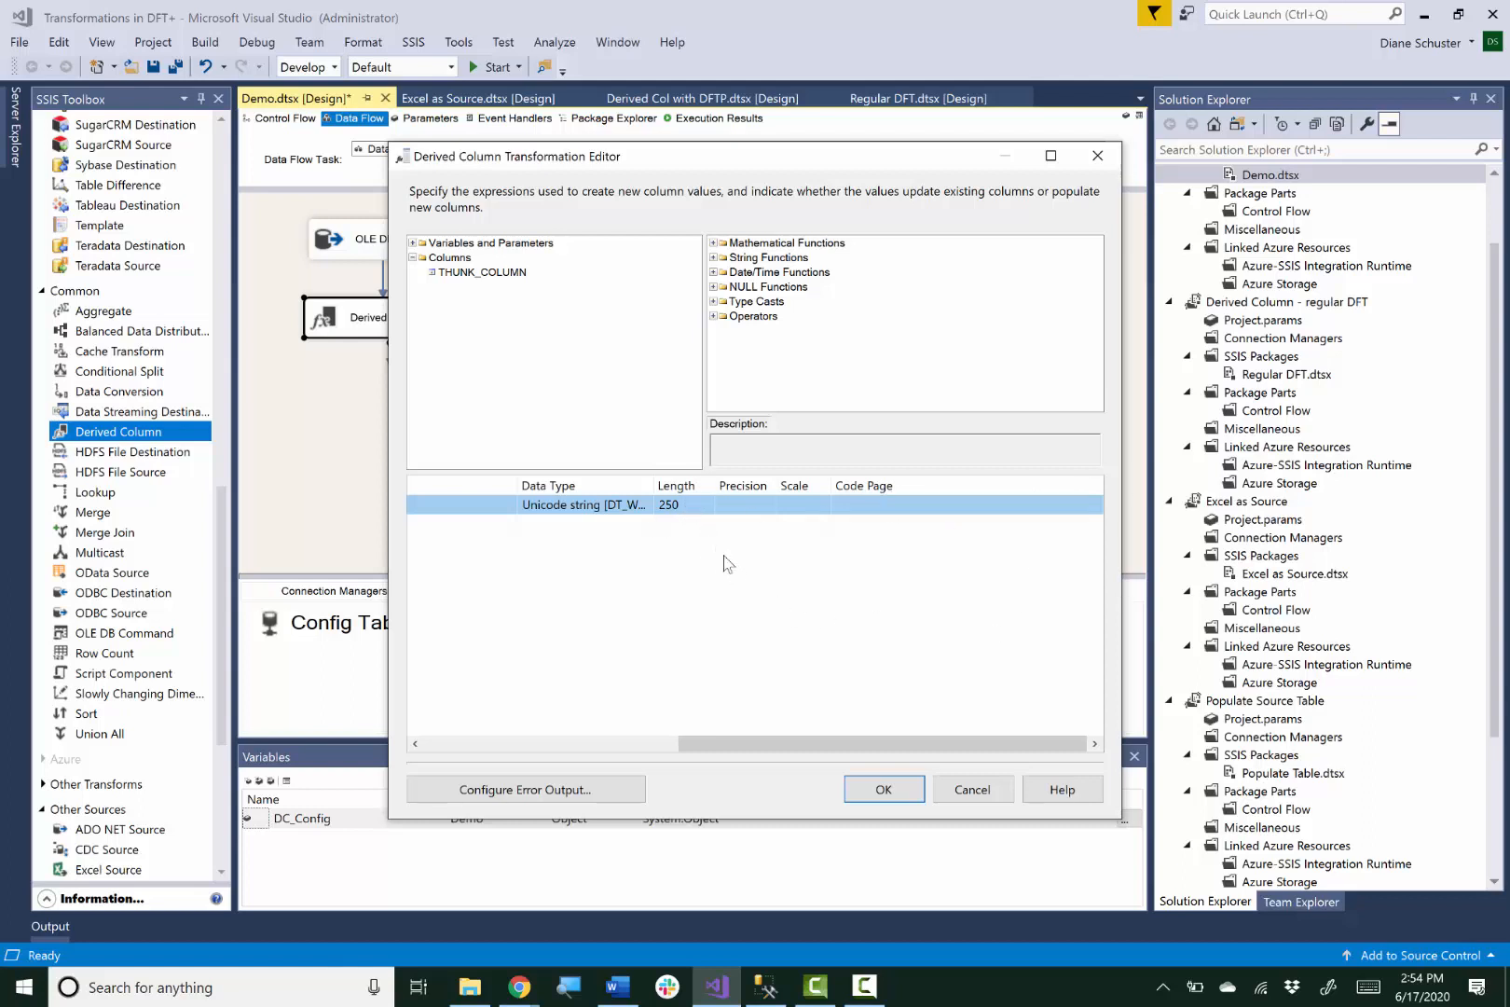
left_click_drag(904, 745, 741, 664)
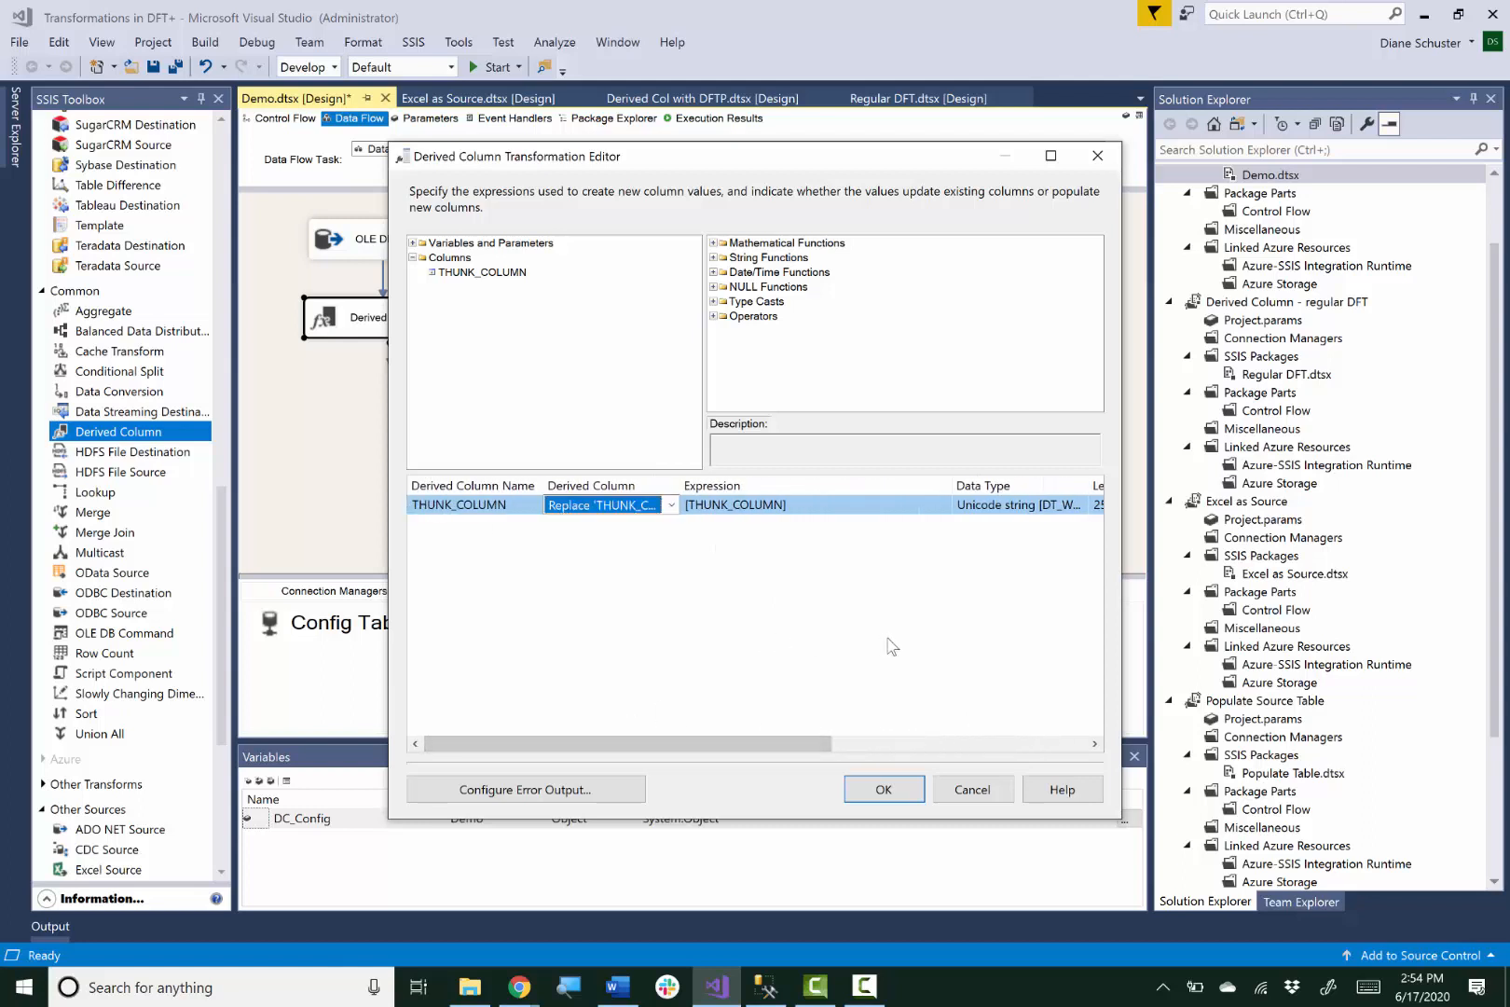
left_click(893, 791)
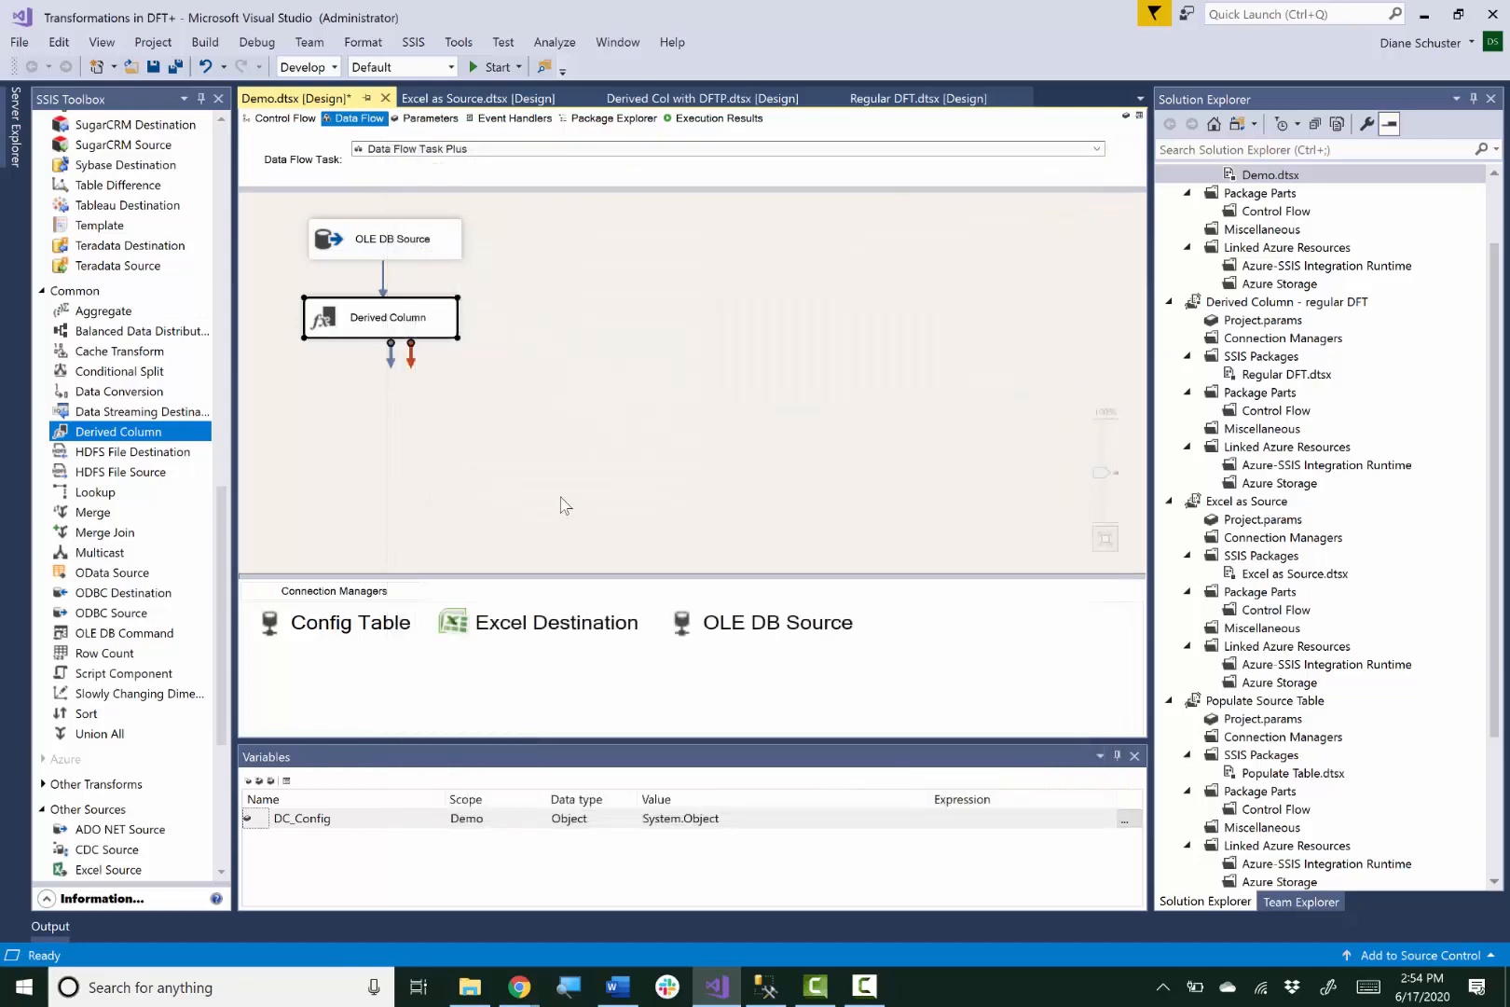
Add an Excel Destination Plus below the Derived Column and connect the Derived Column's output to it
left_click(556, 497)
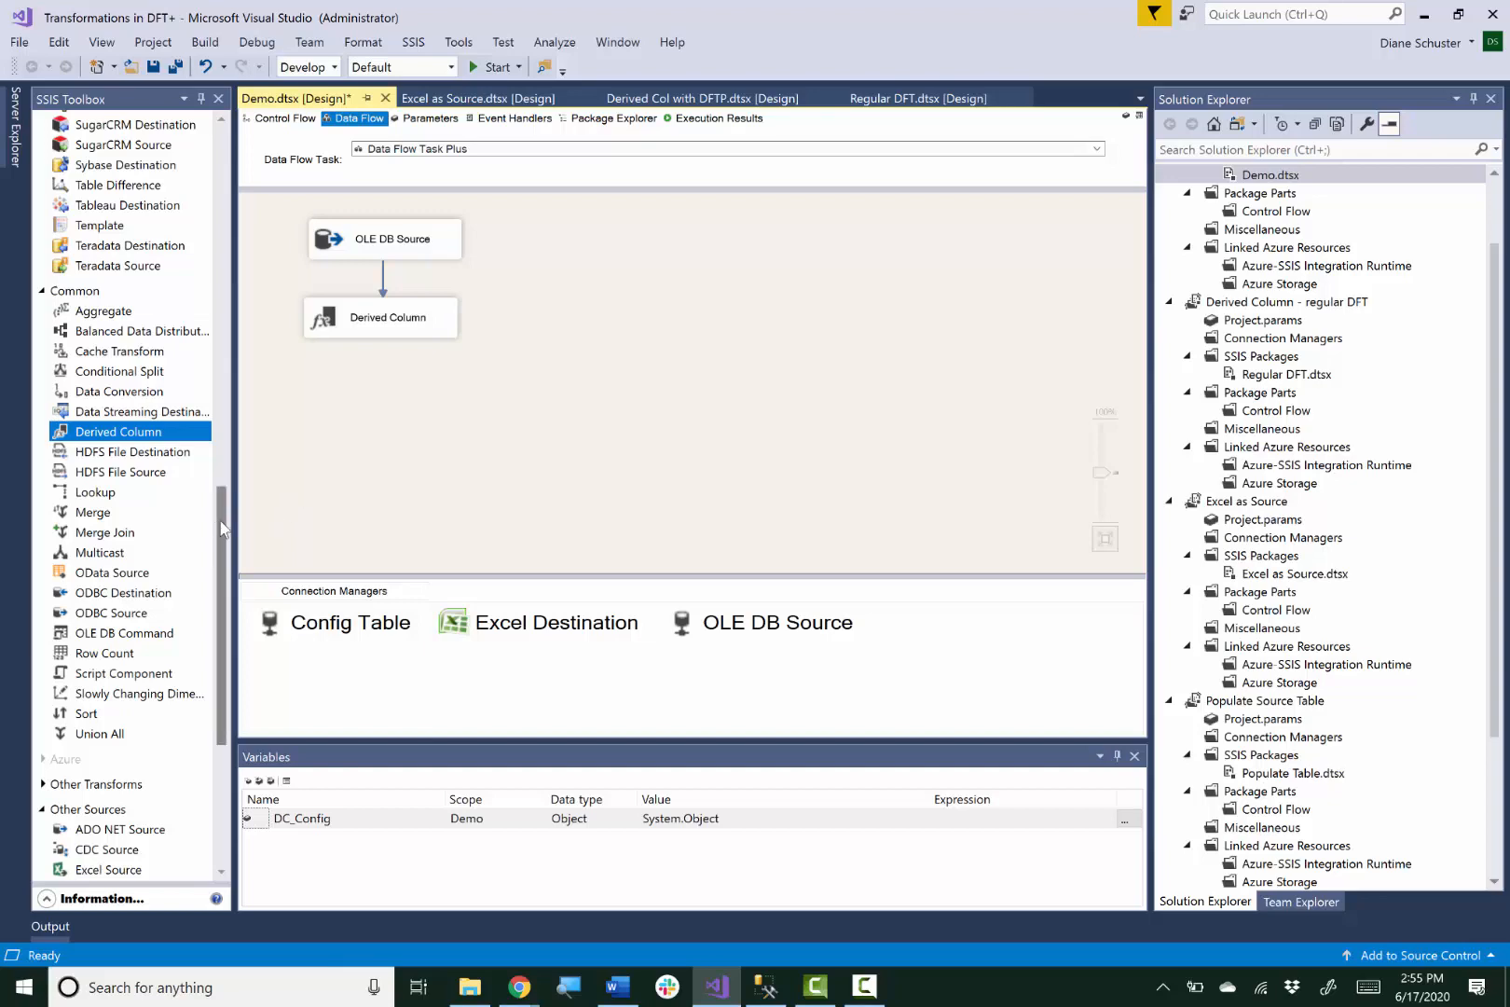
left_click_drag(222, 527, 222, 300)
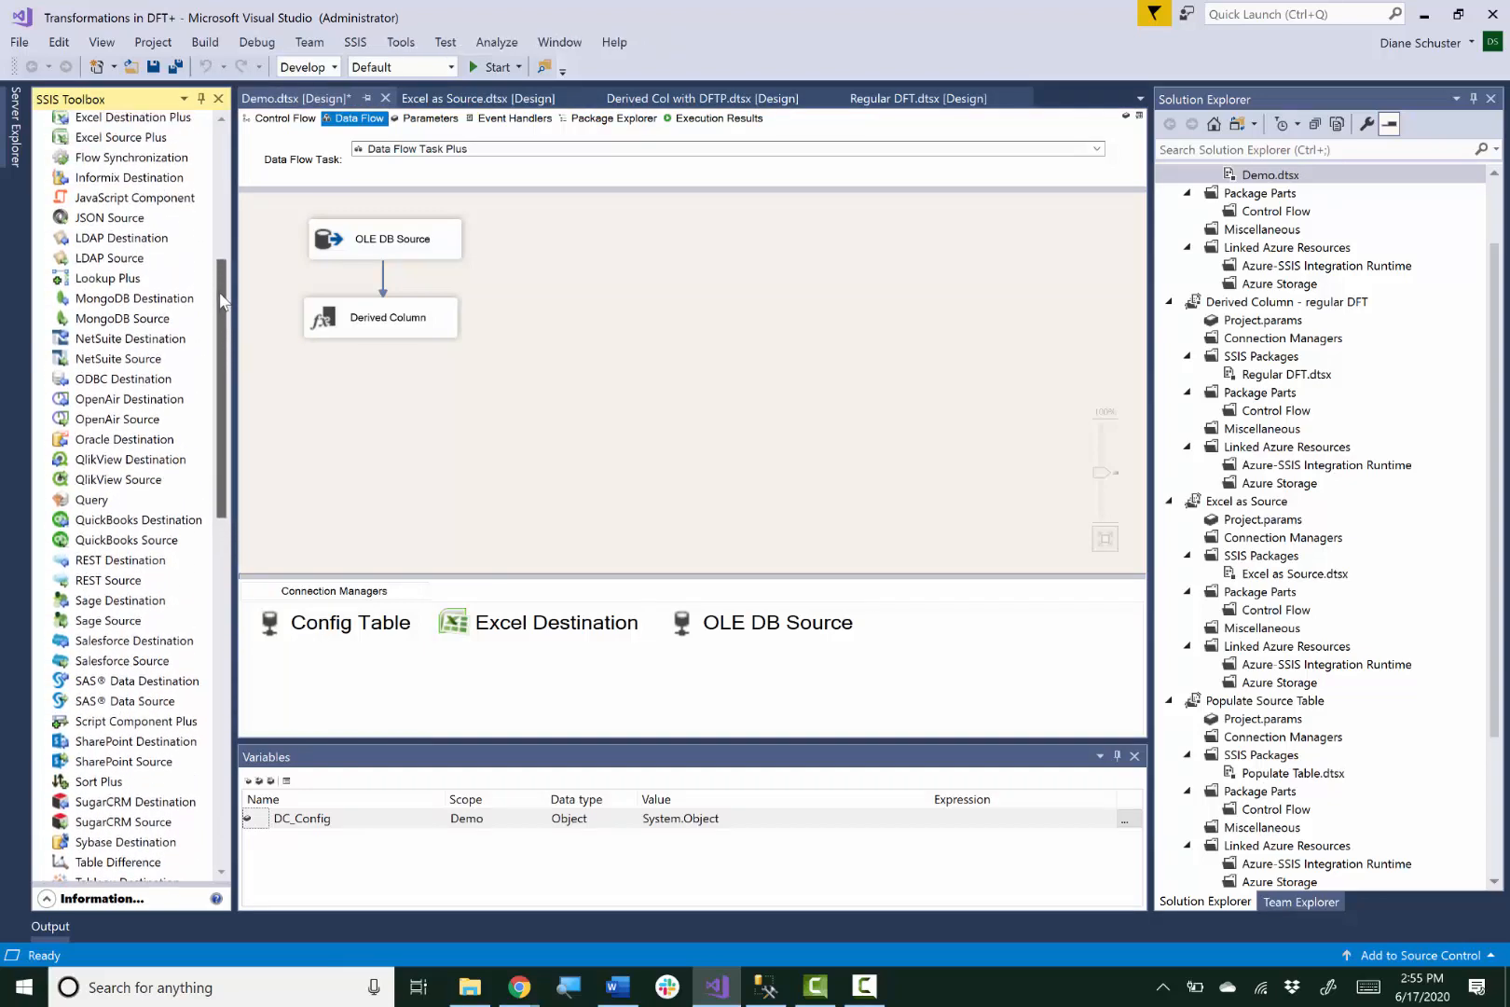
scroll(217, 280, "up", 4)
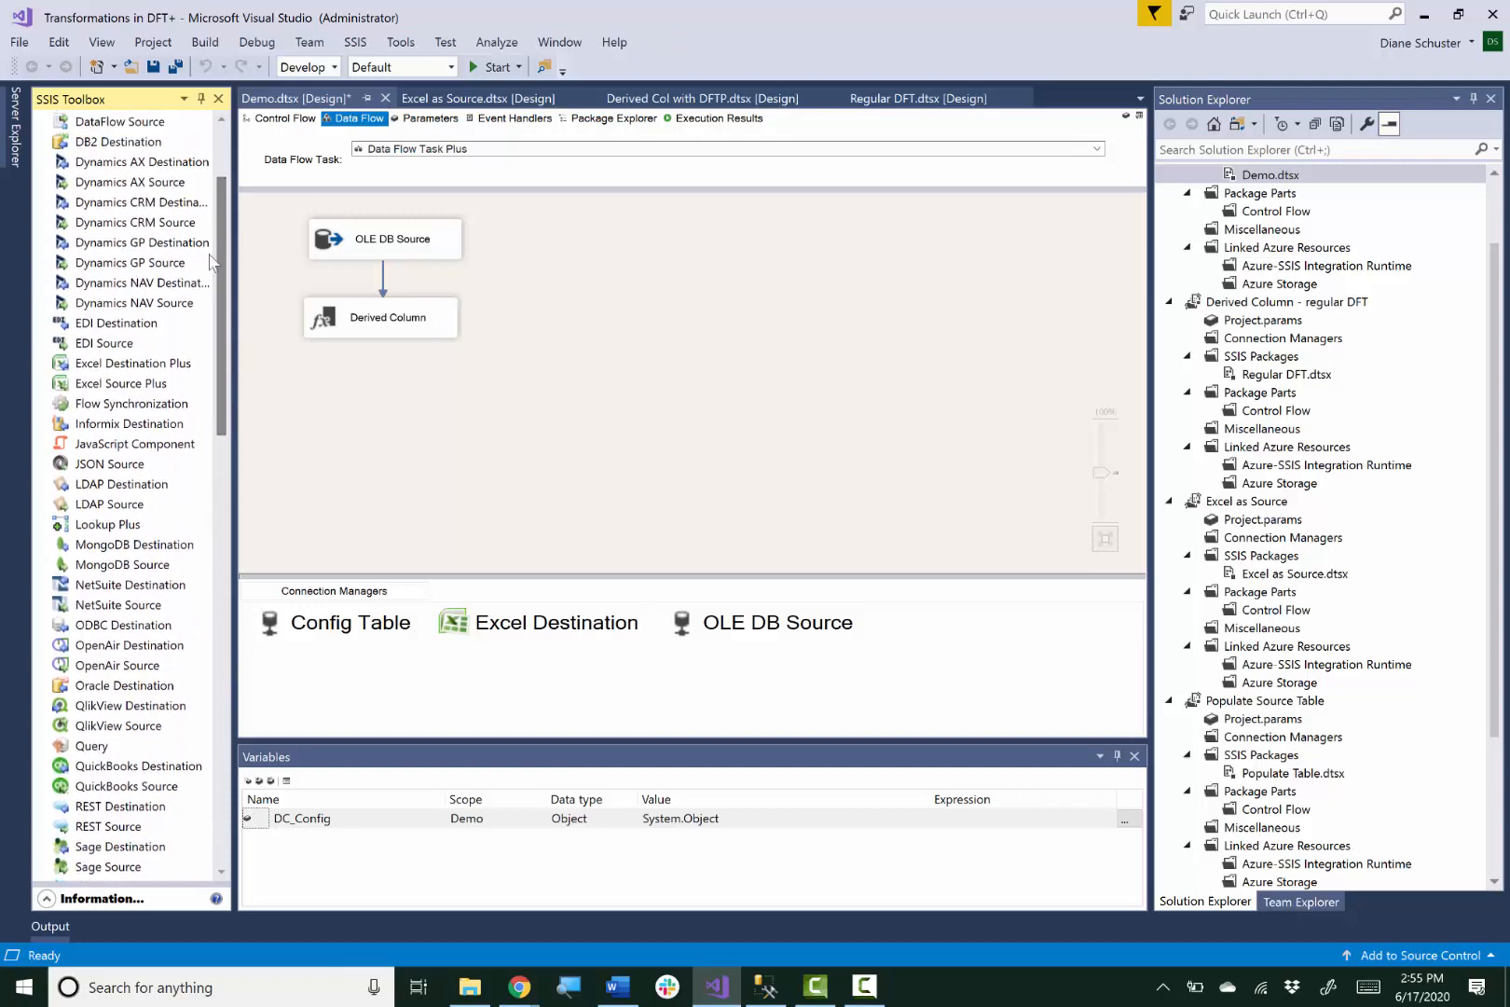
left_click_drag(103, 364, 303, 388)
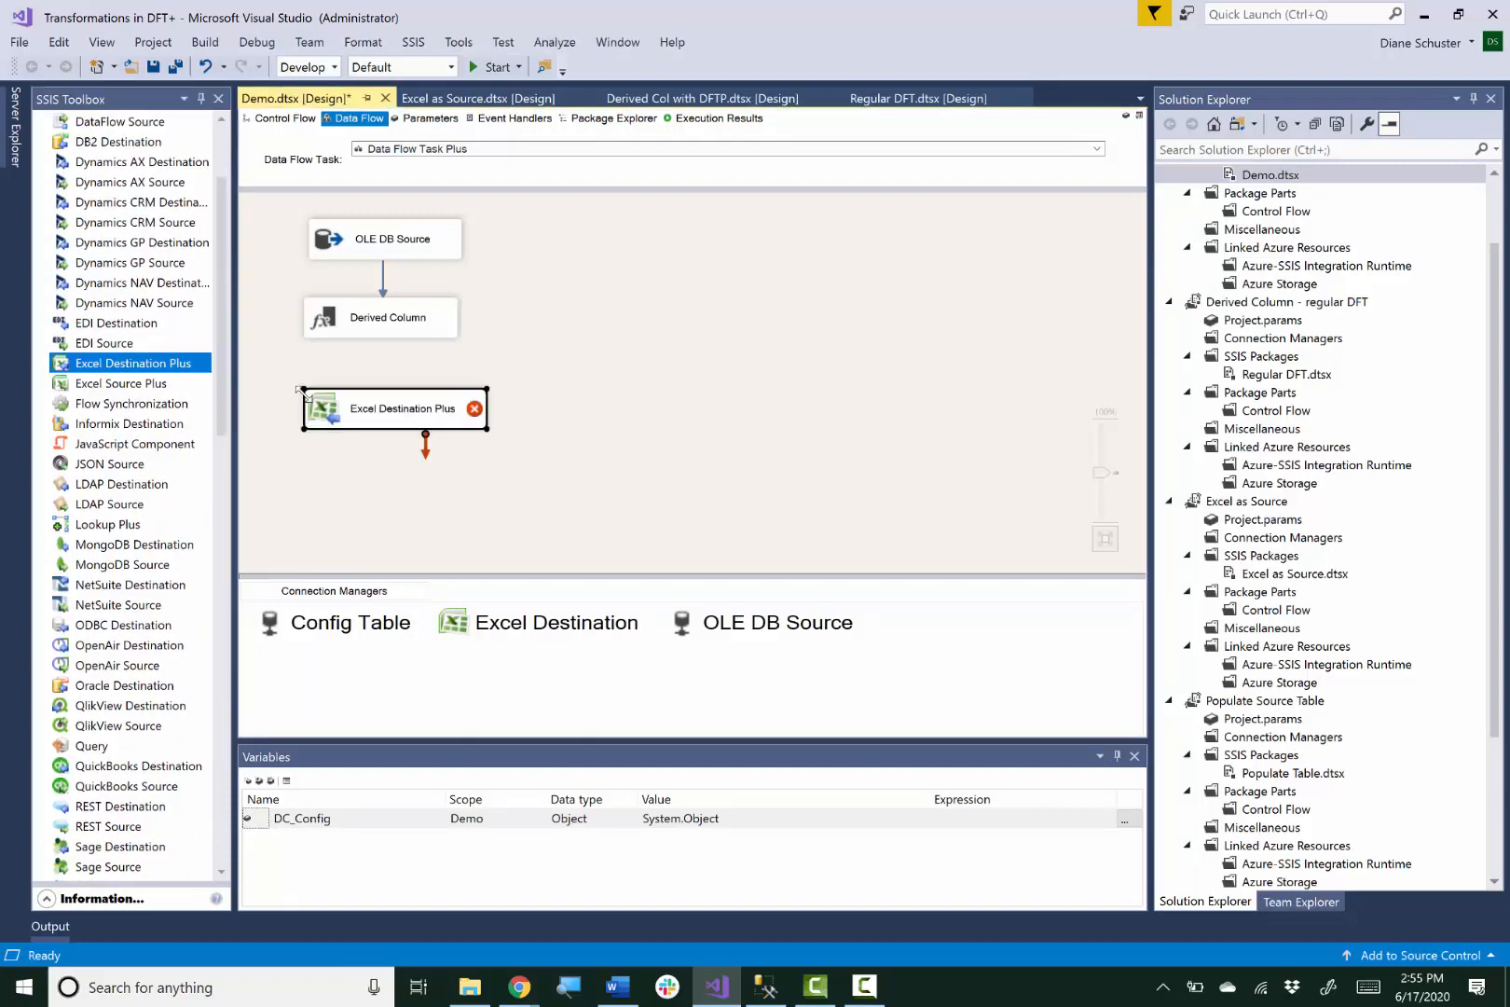
left_click(382, 334)
left_click_drag(382, 343, 405, 402)
left_click(421, 402)
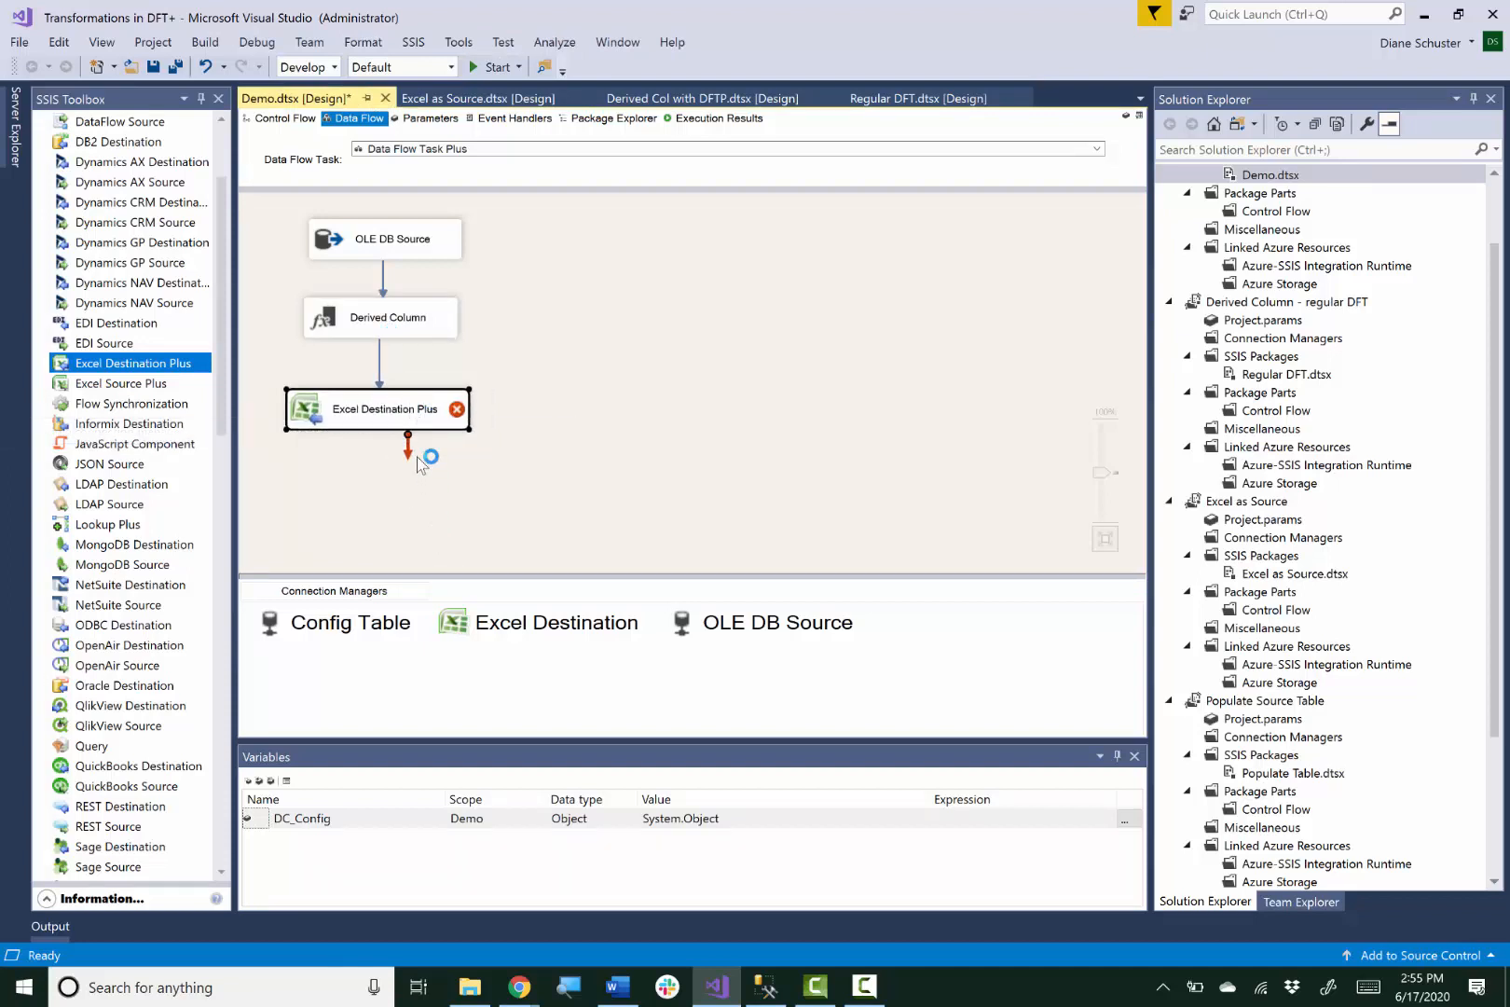
In the Excel Destination Plus editor, choose the Excel Destination connection and worksheet Sheet1, then open the Columns page
double_click(405, 407)
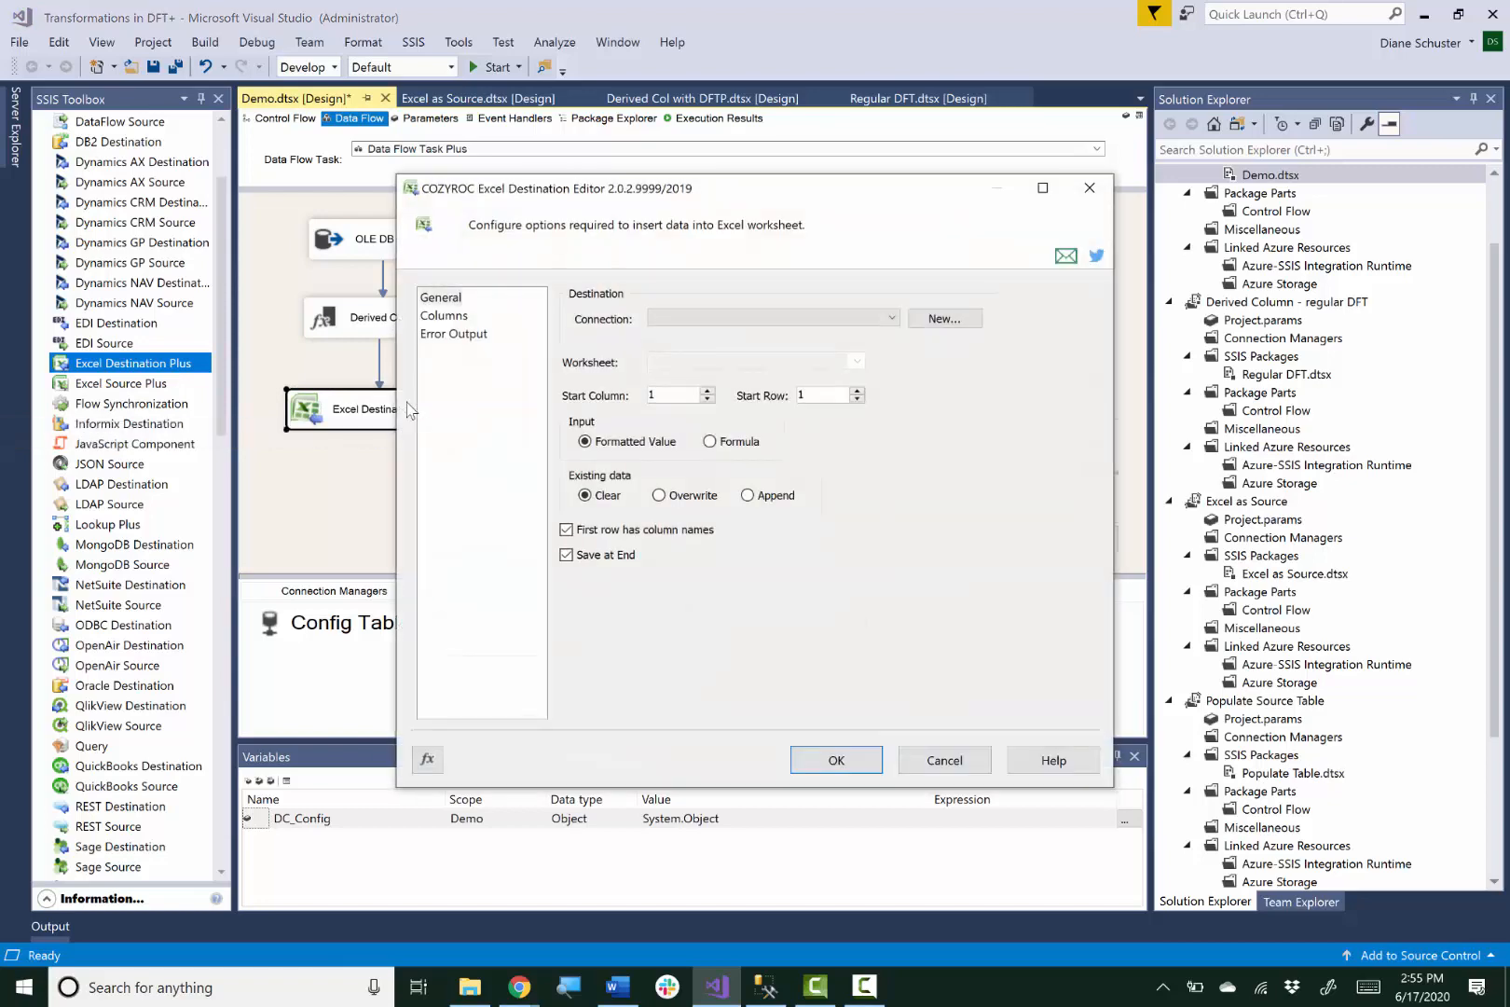
left_click(887, 318)
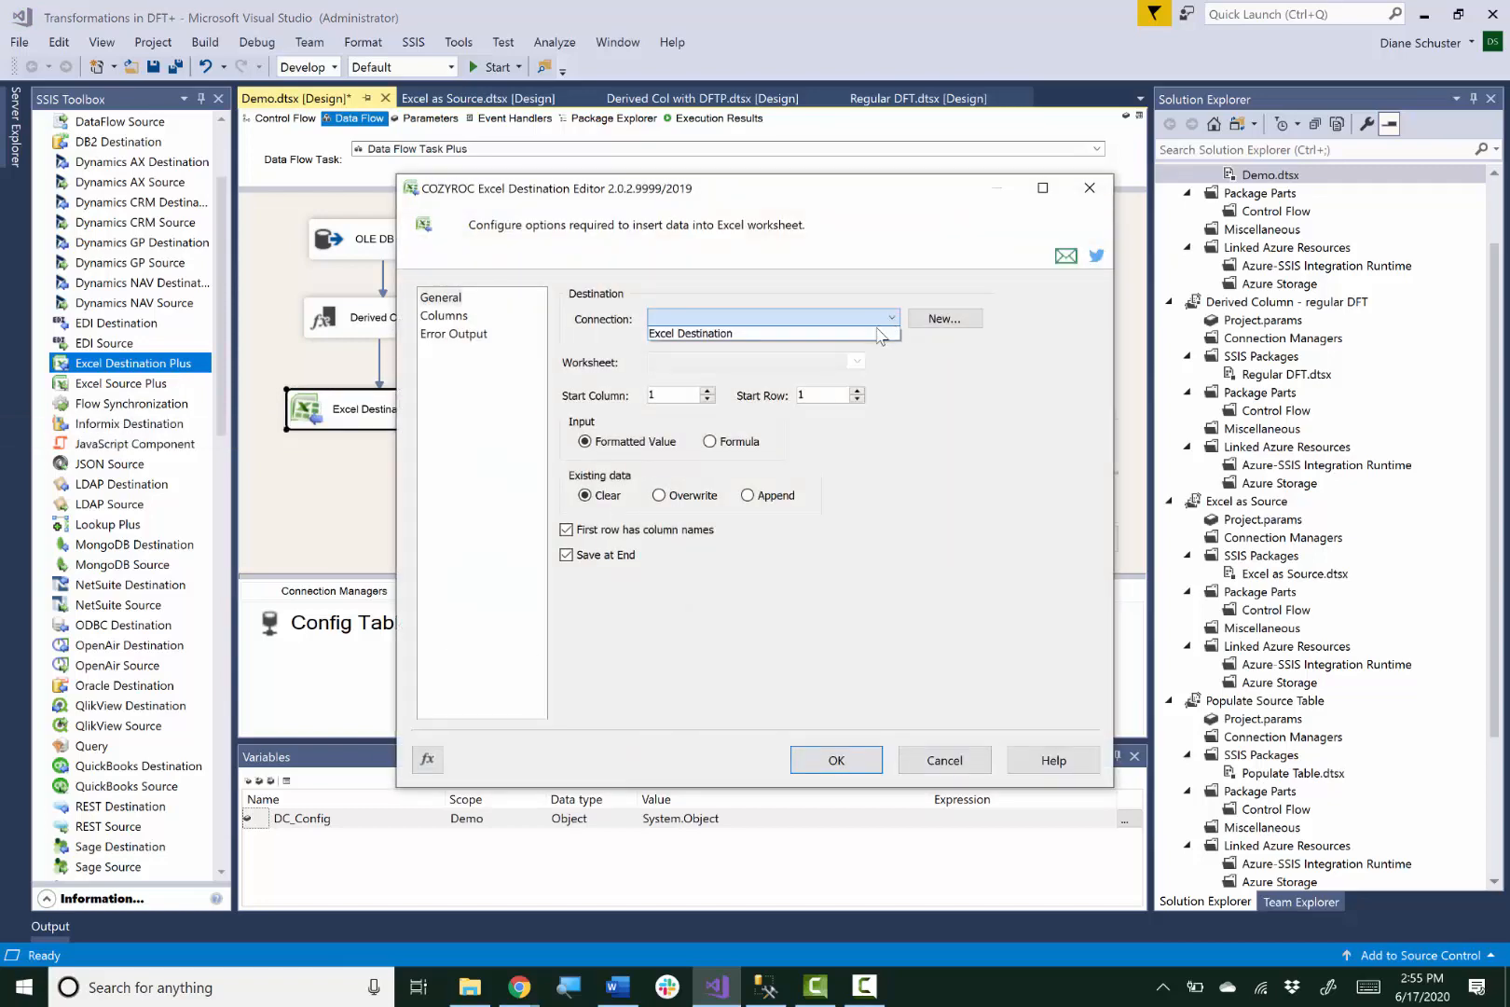
left_click(881, 333)
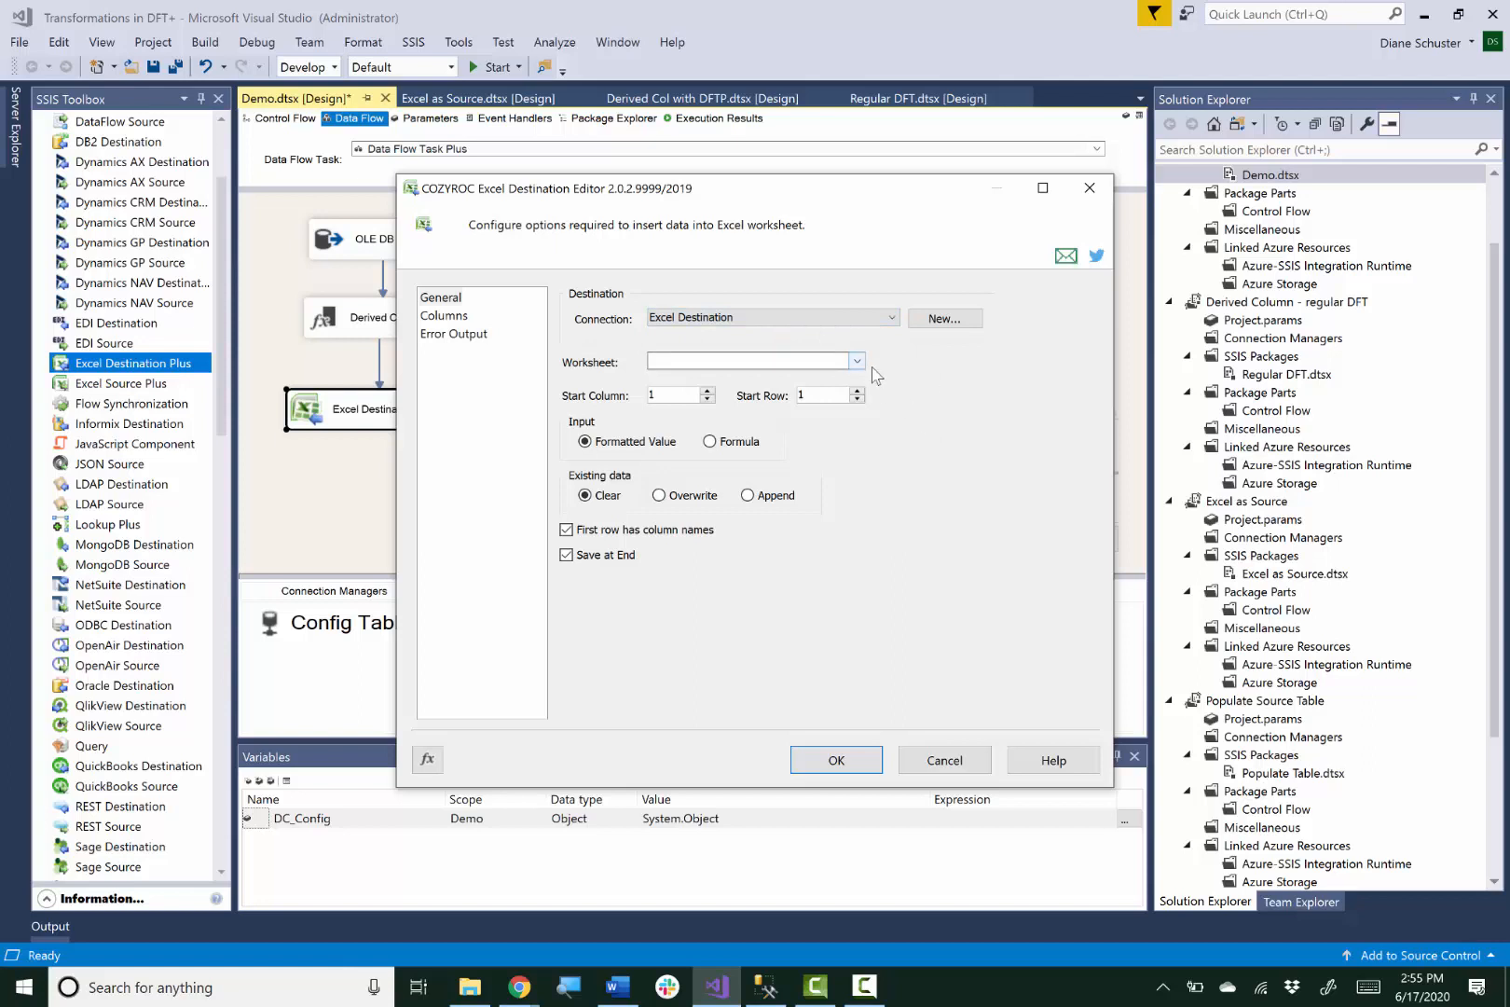
left_click(858, 363)
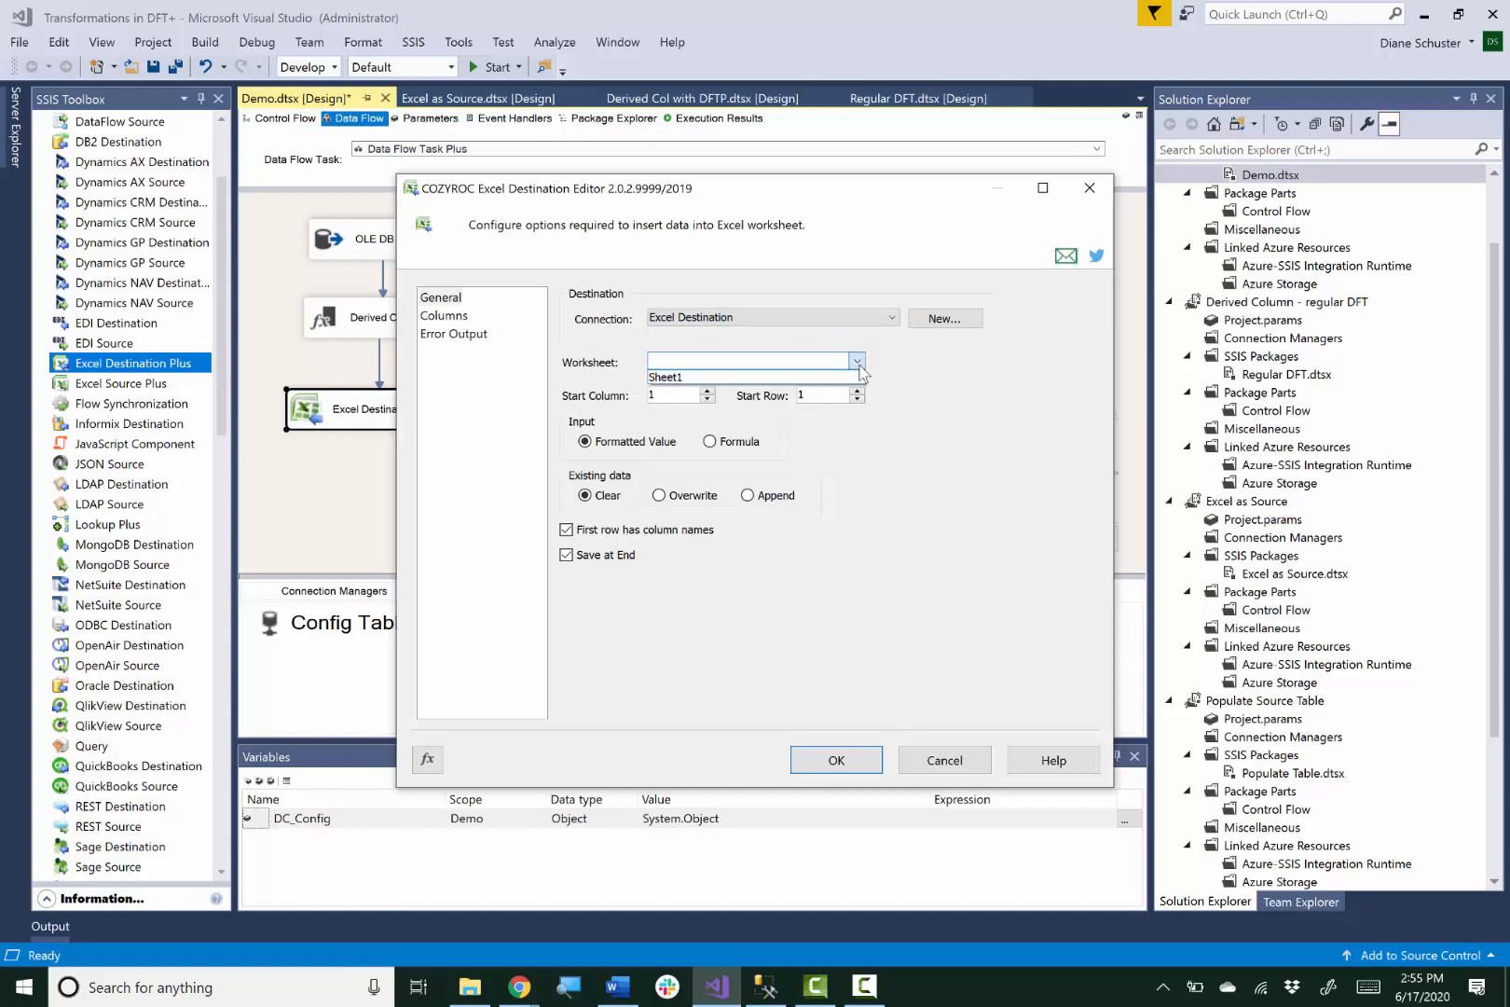
left_click(856, 377)
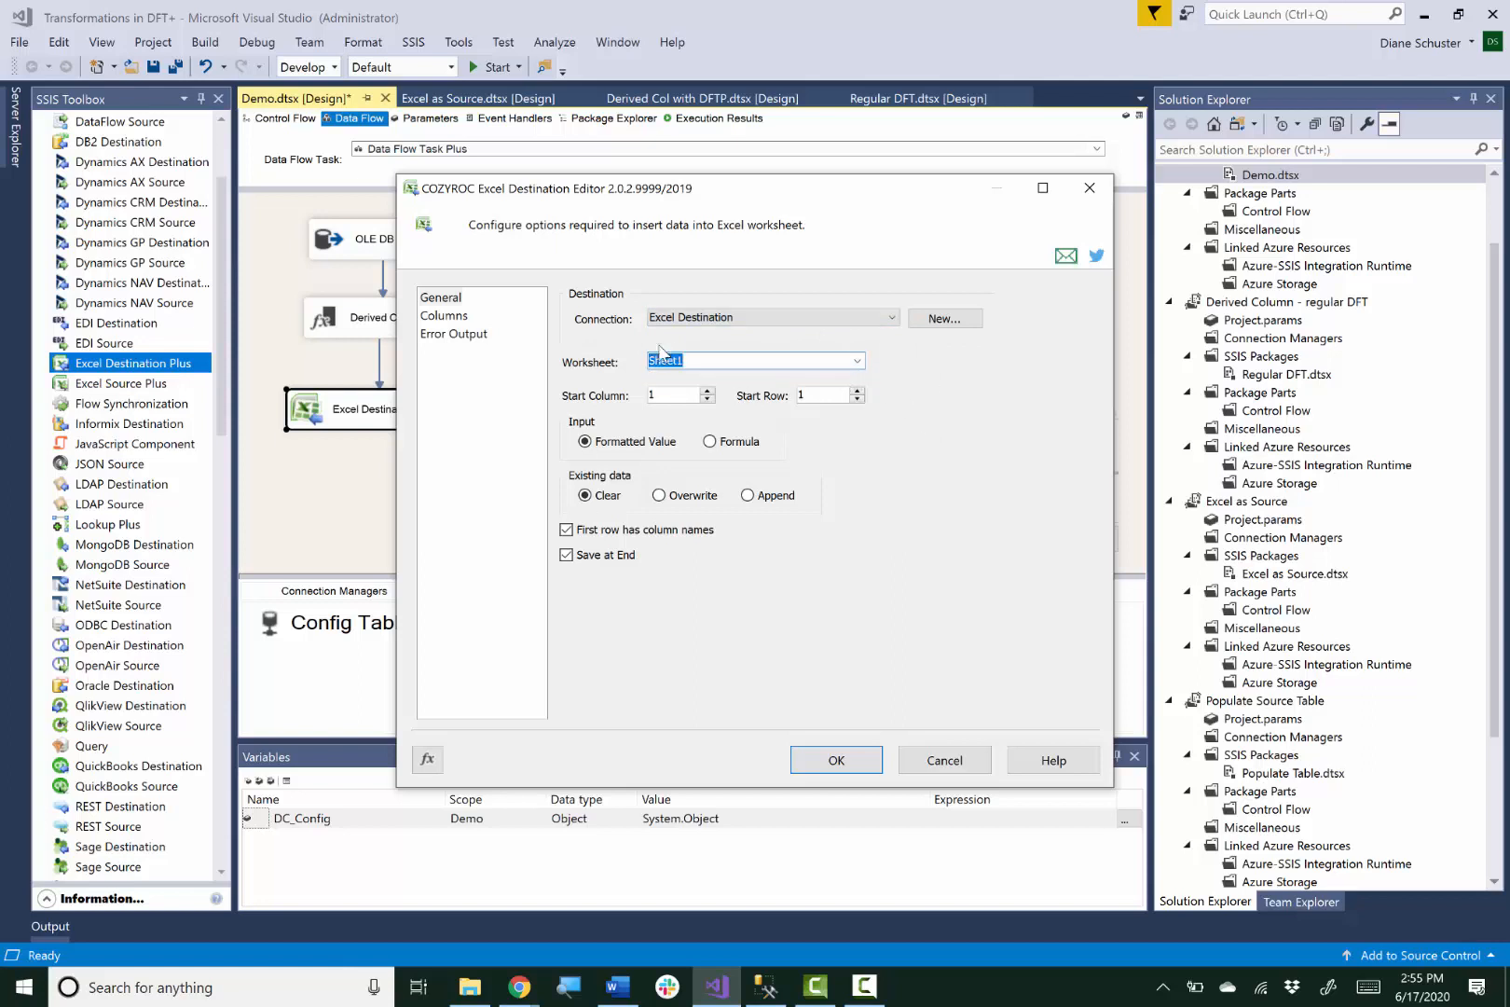
left_click(446, 316)
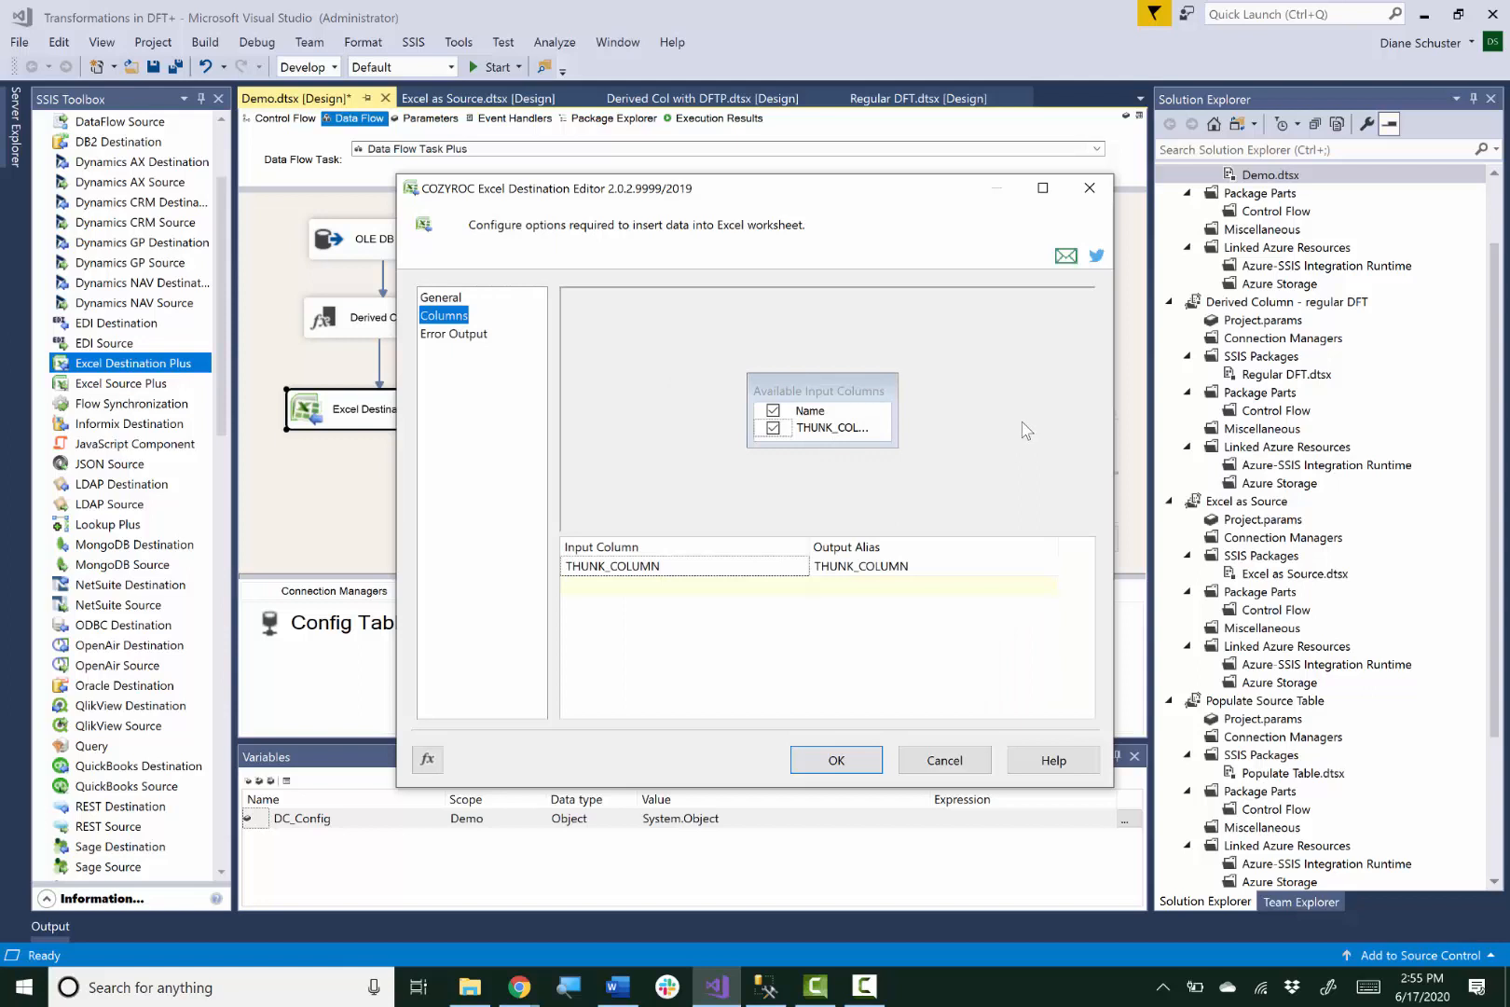
Close the Excel Destination Plus editor and set the destination's ValidateExternalMetadata property to False
left_click(865, 764)
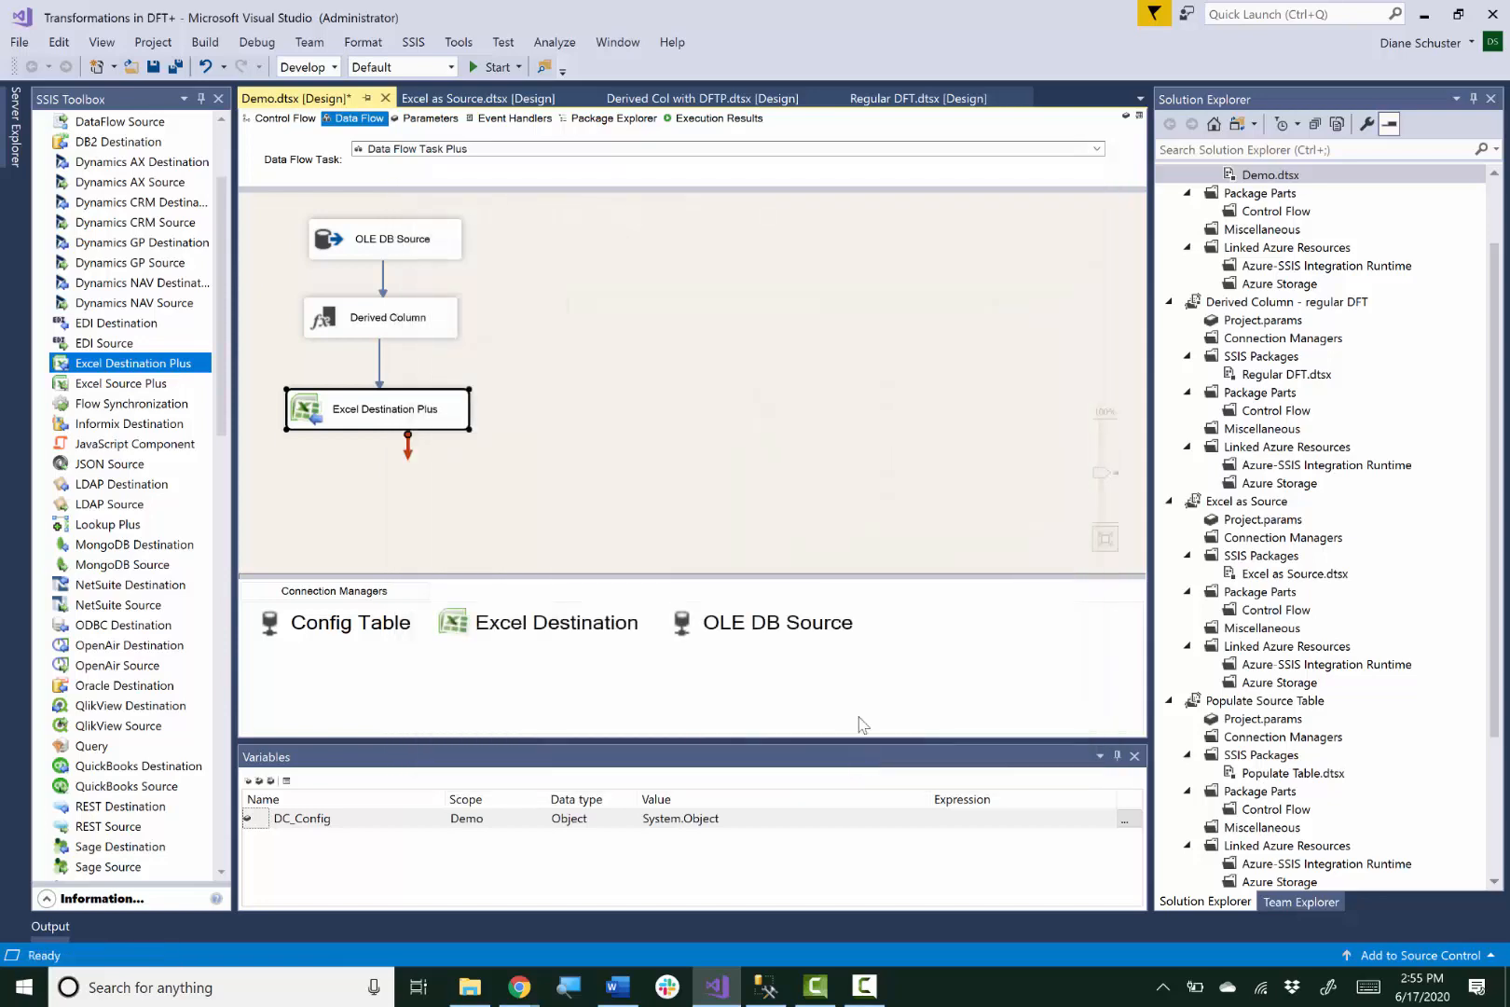
left_click(607, 399)
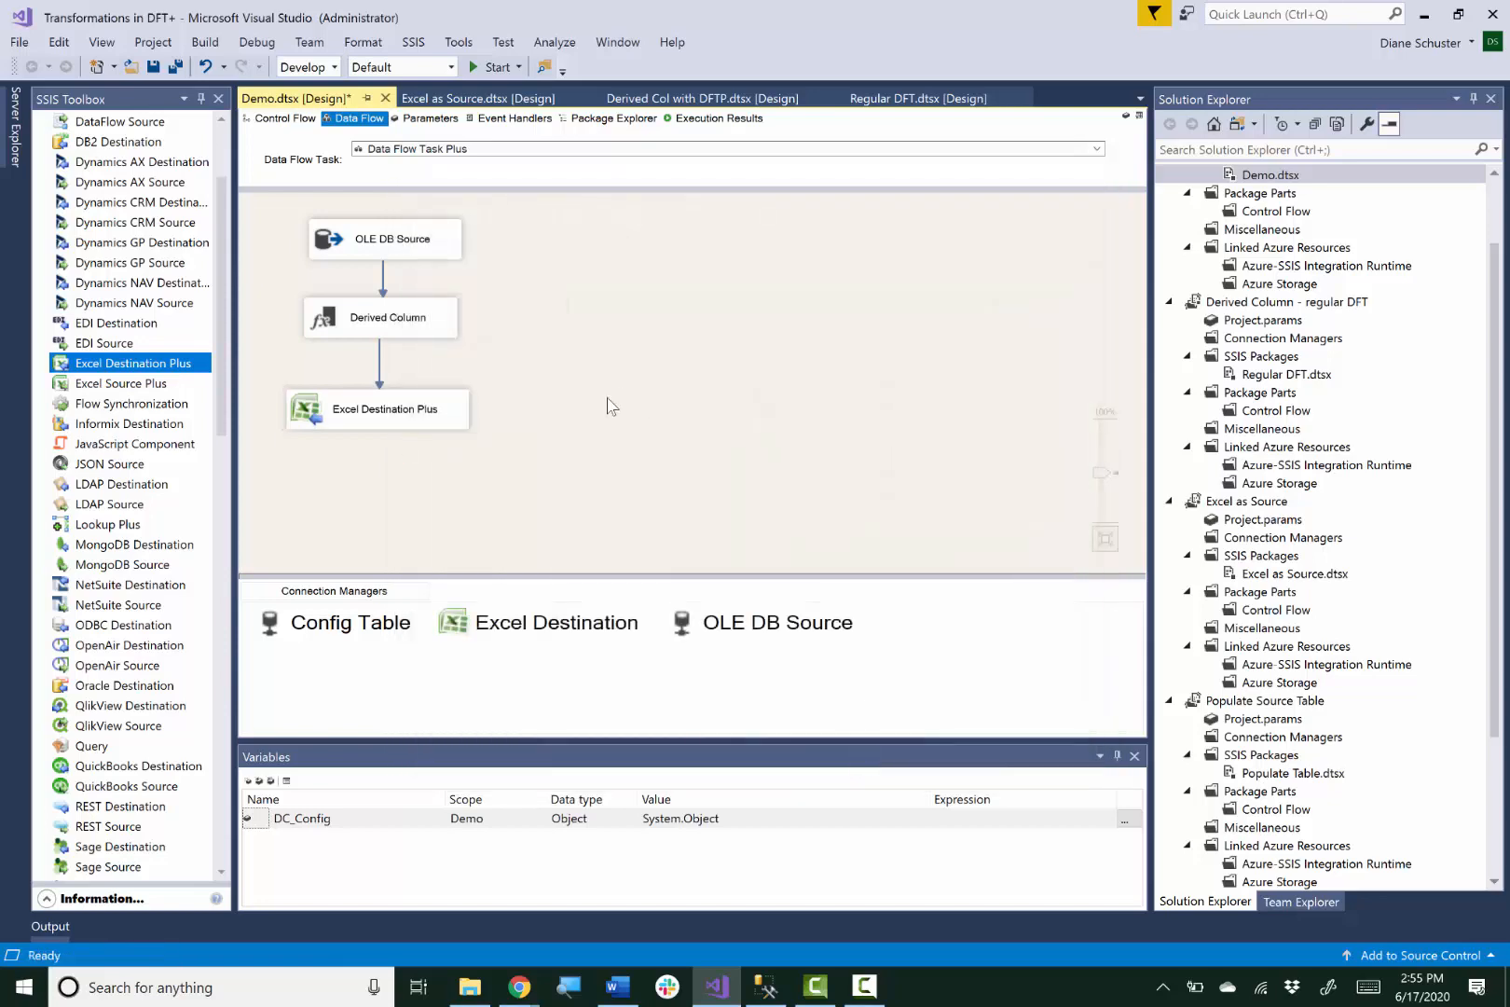
right_click(456, 401)
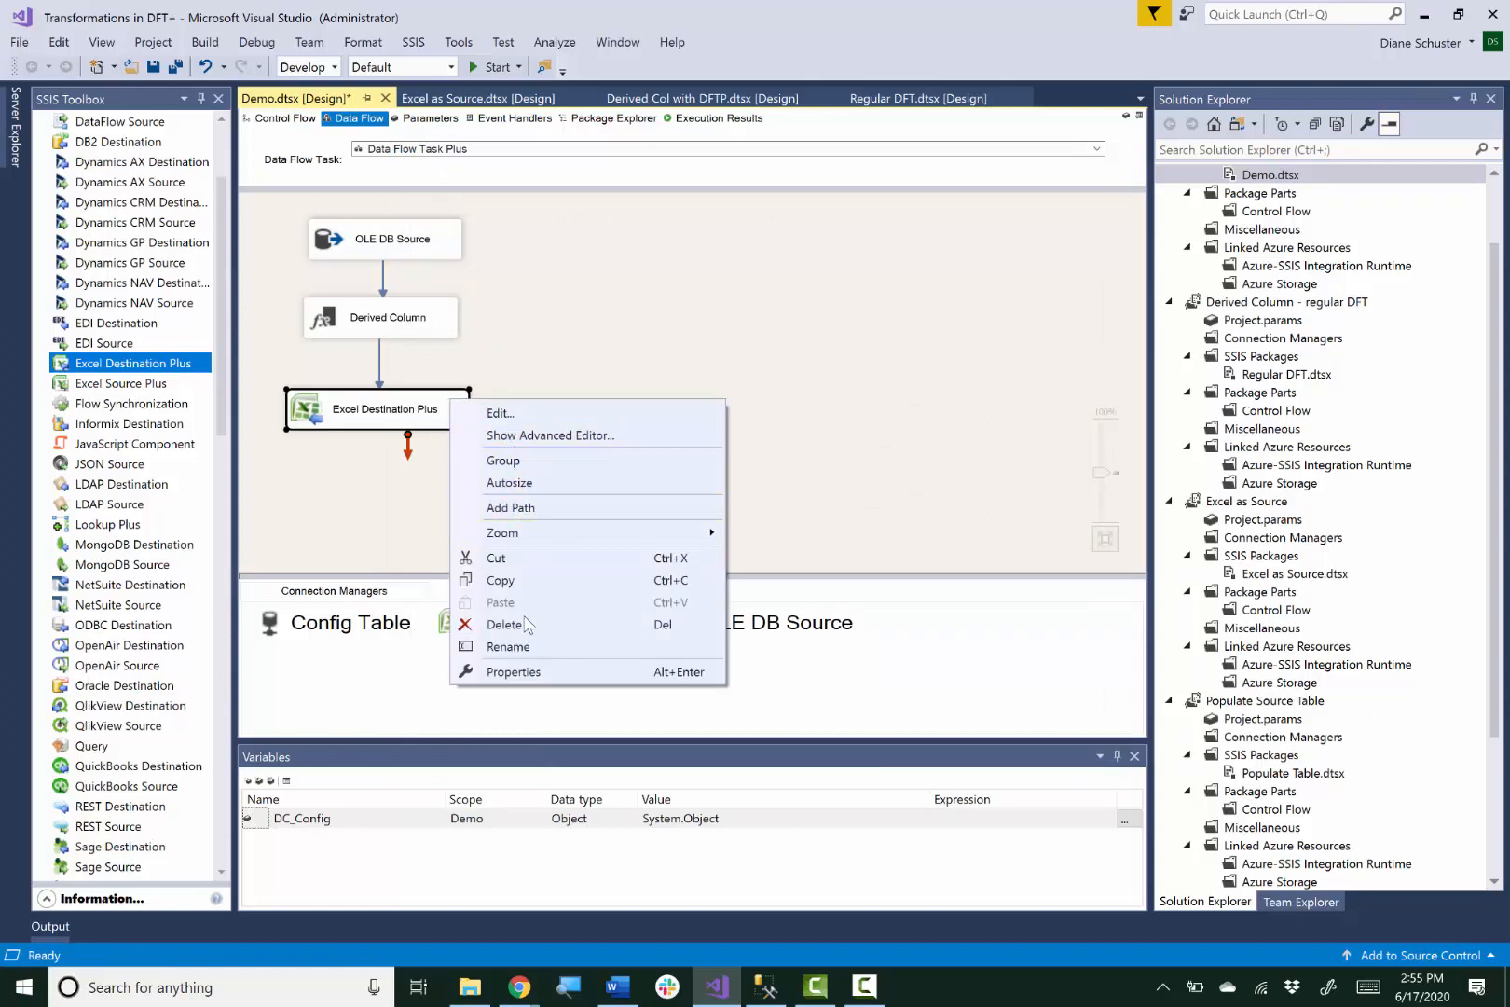
left_click(514, 672)
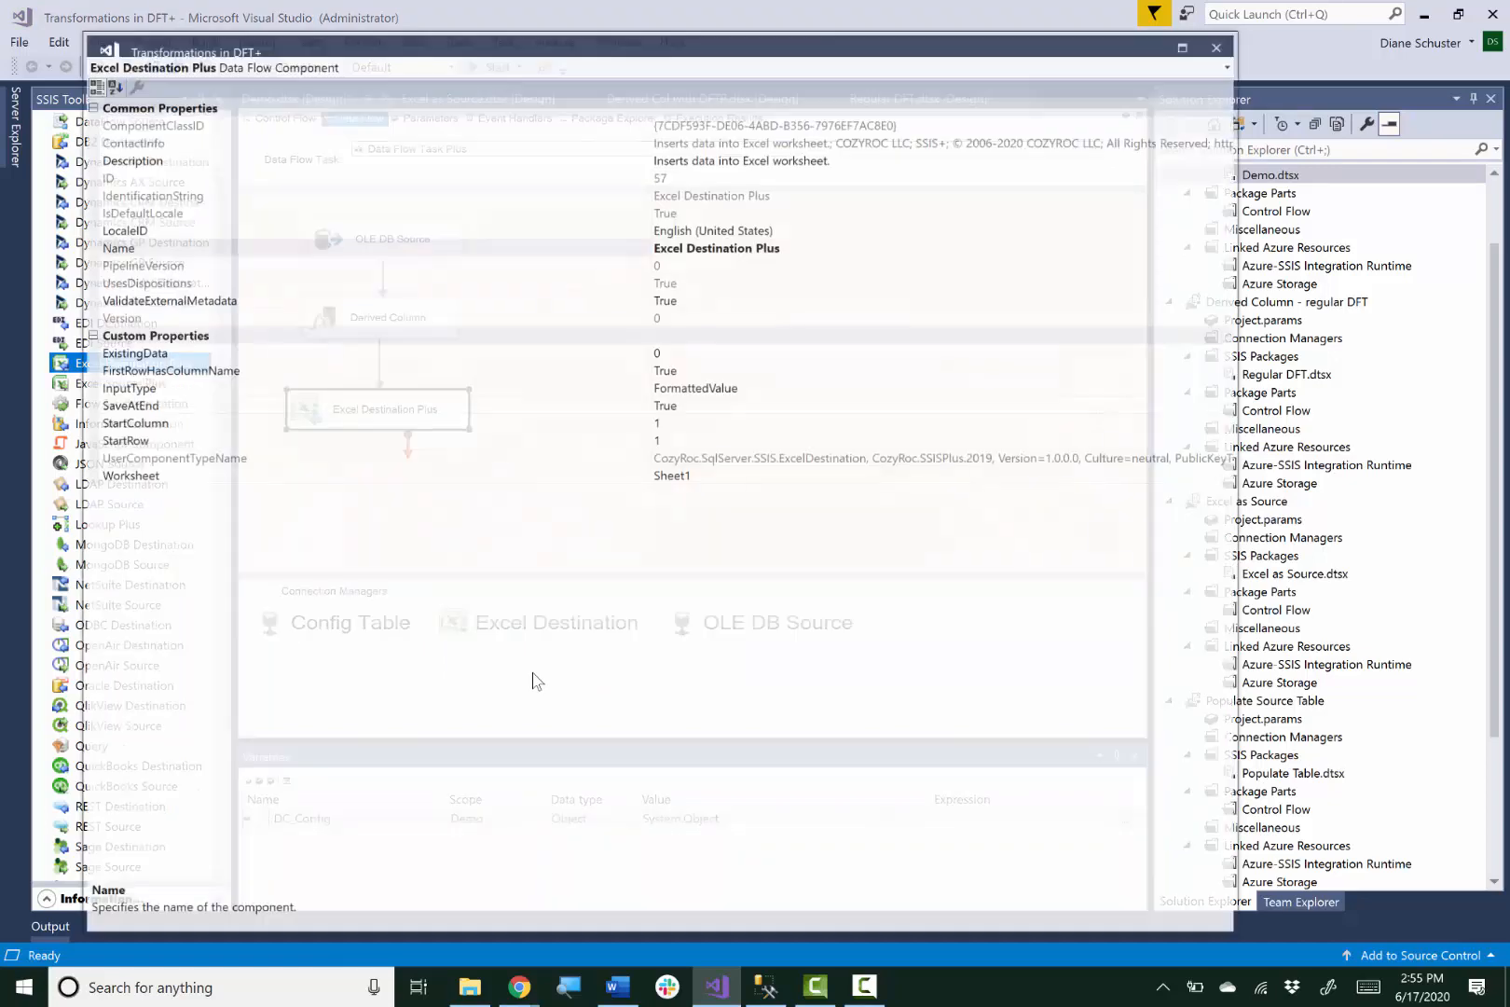
left_click(719, 299)
left_click(1228, 299)
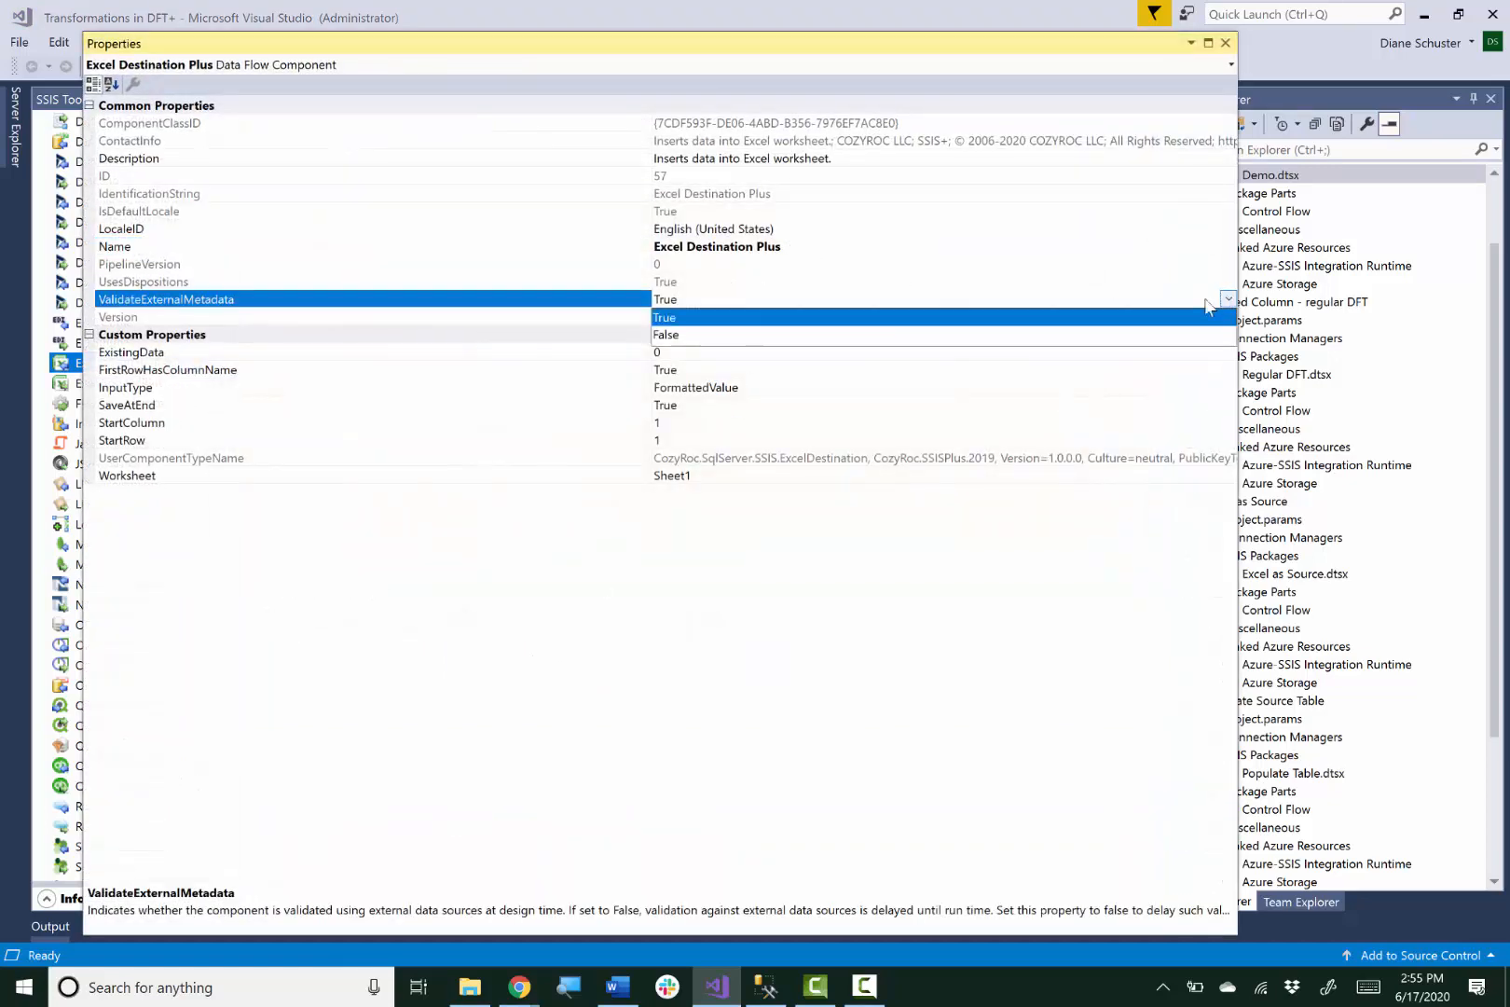
left_click(670, 336)
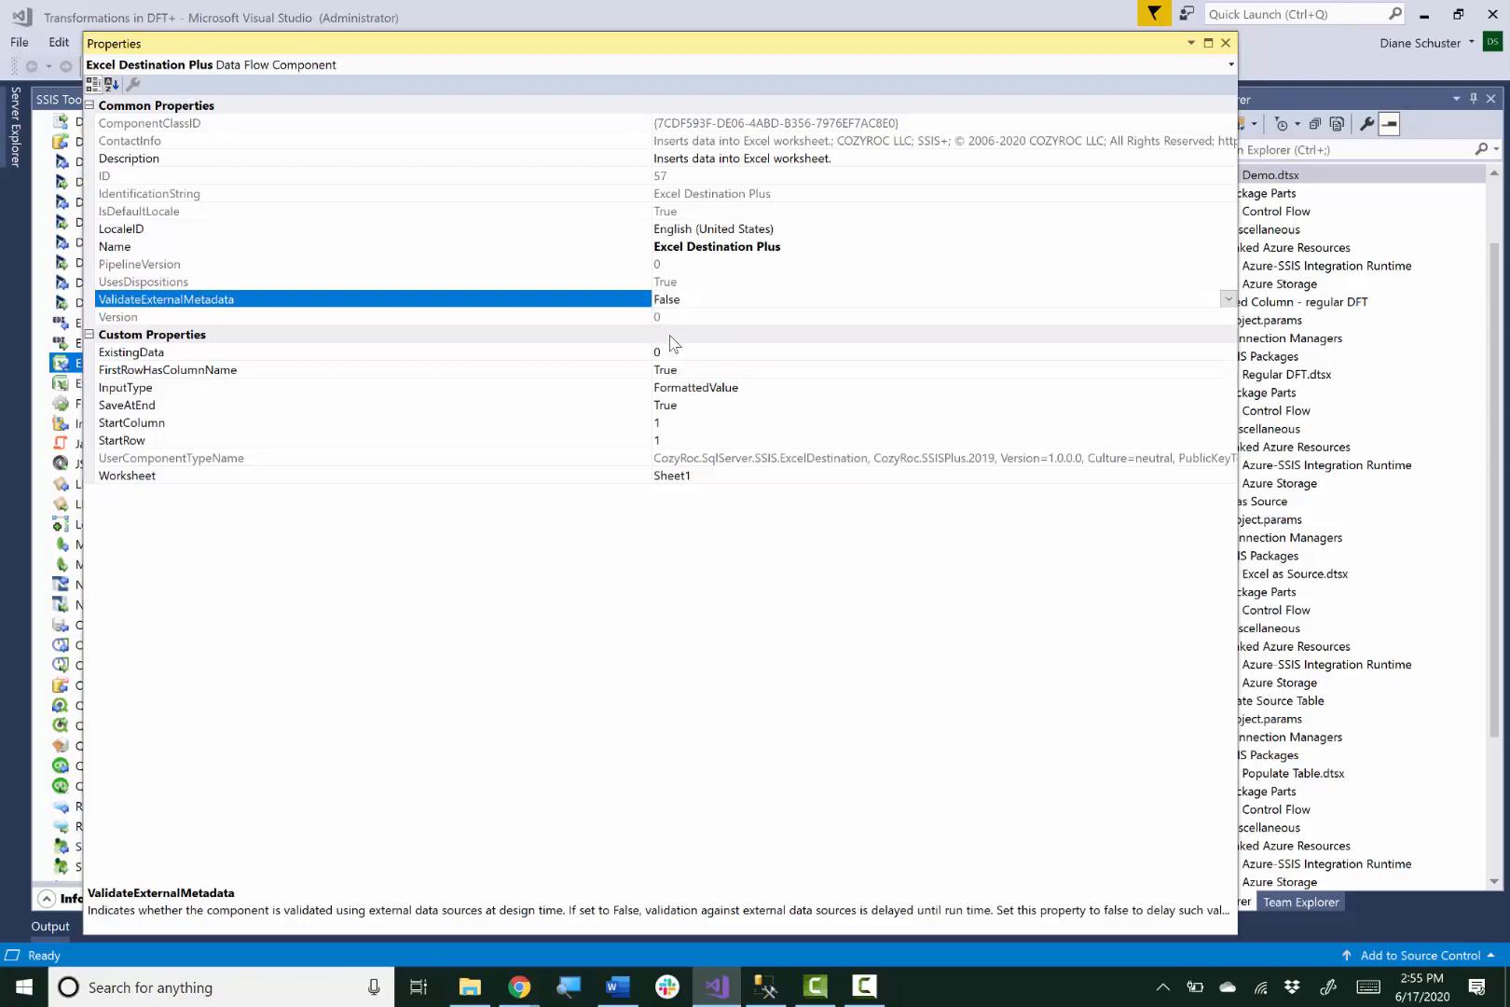
left_click(1226, 43)
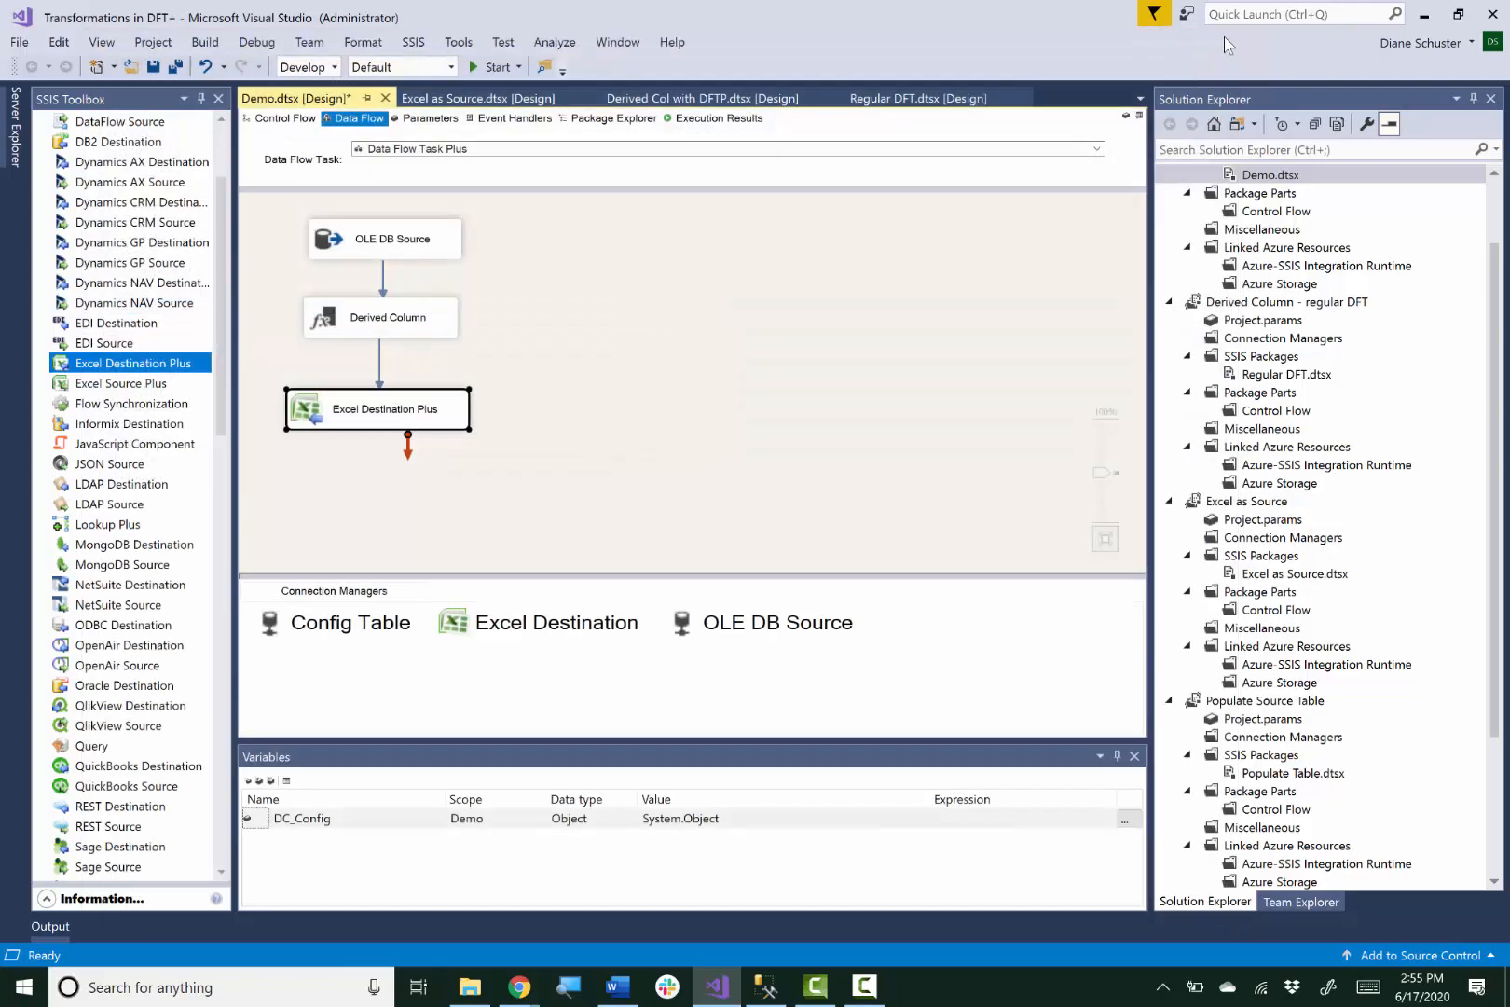
Open the Data Flow Task Plus editor's dynamic options and enable the OLE DB Source as a dynamic component
left_click(691, 387)
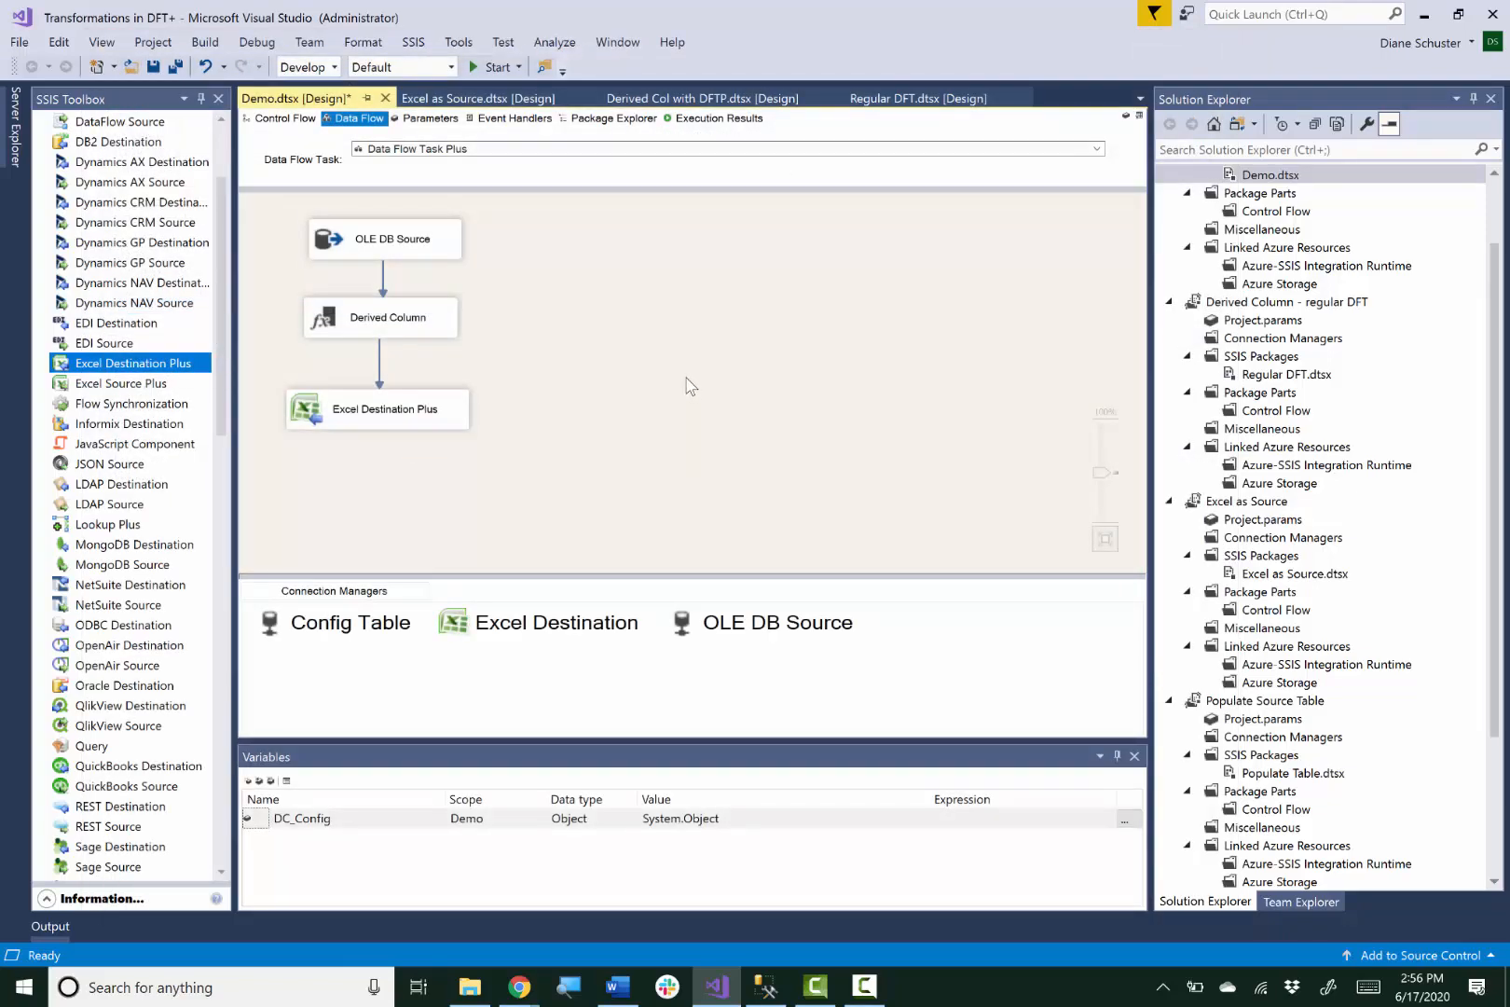
left_click(298, 121)
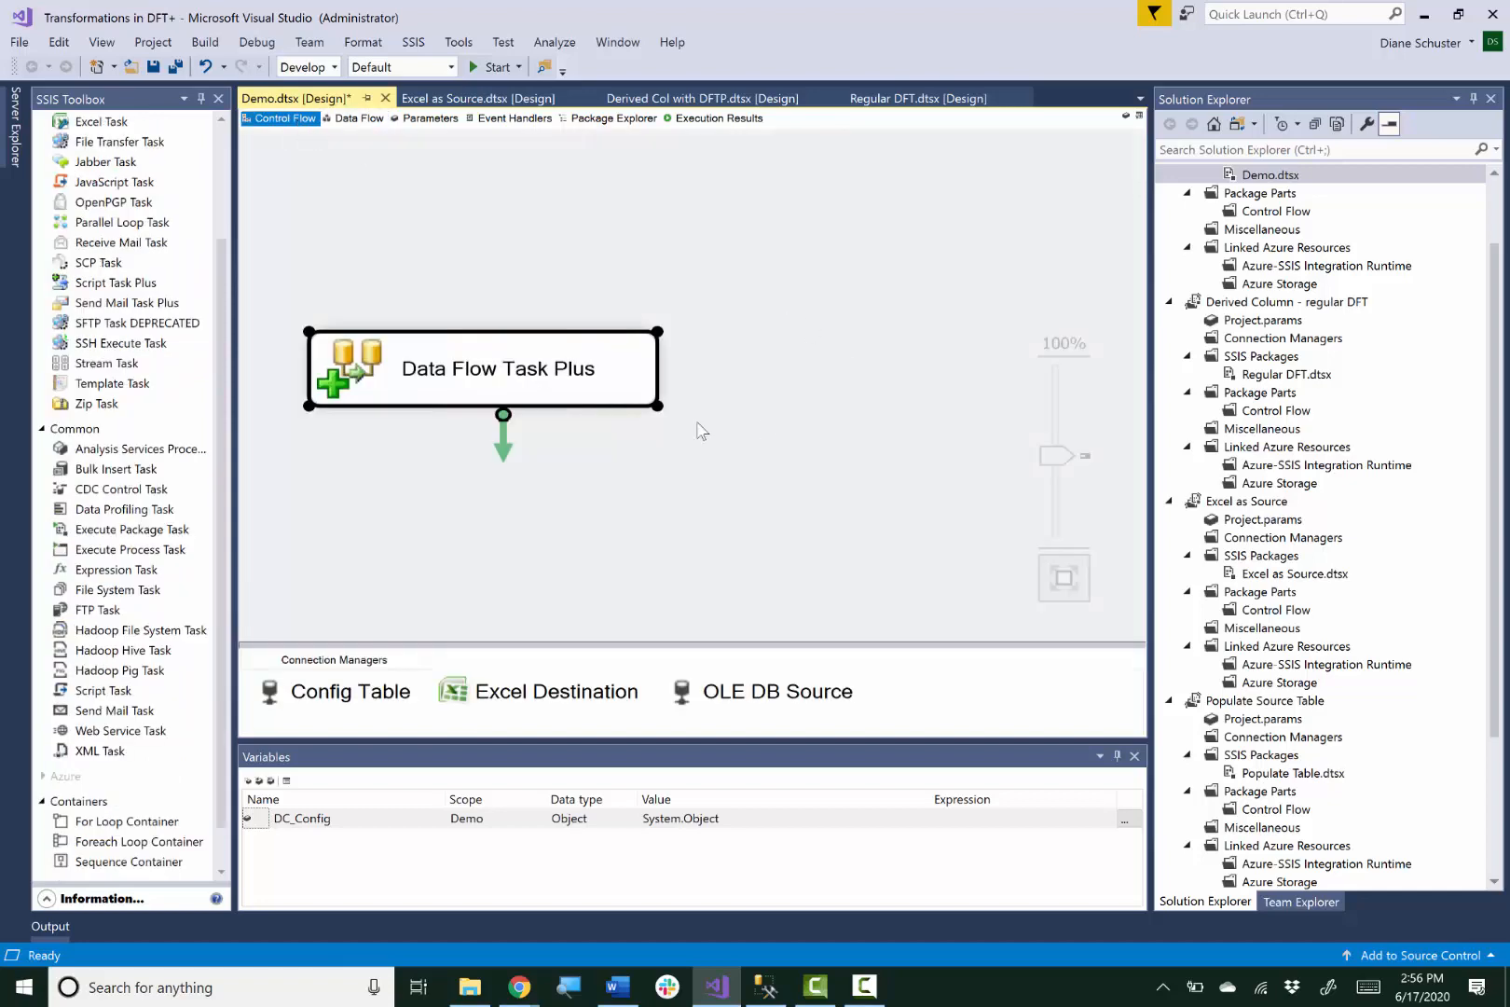
double_click(605, 365)
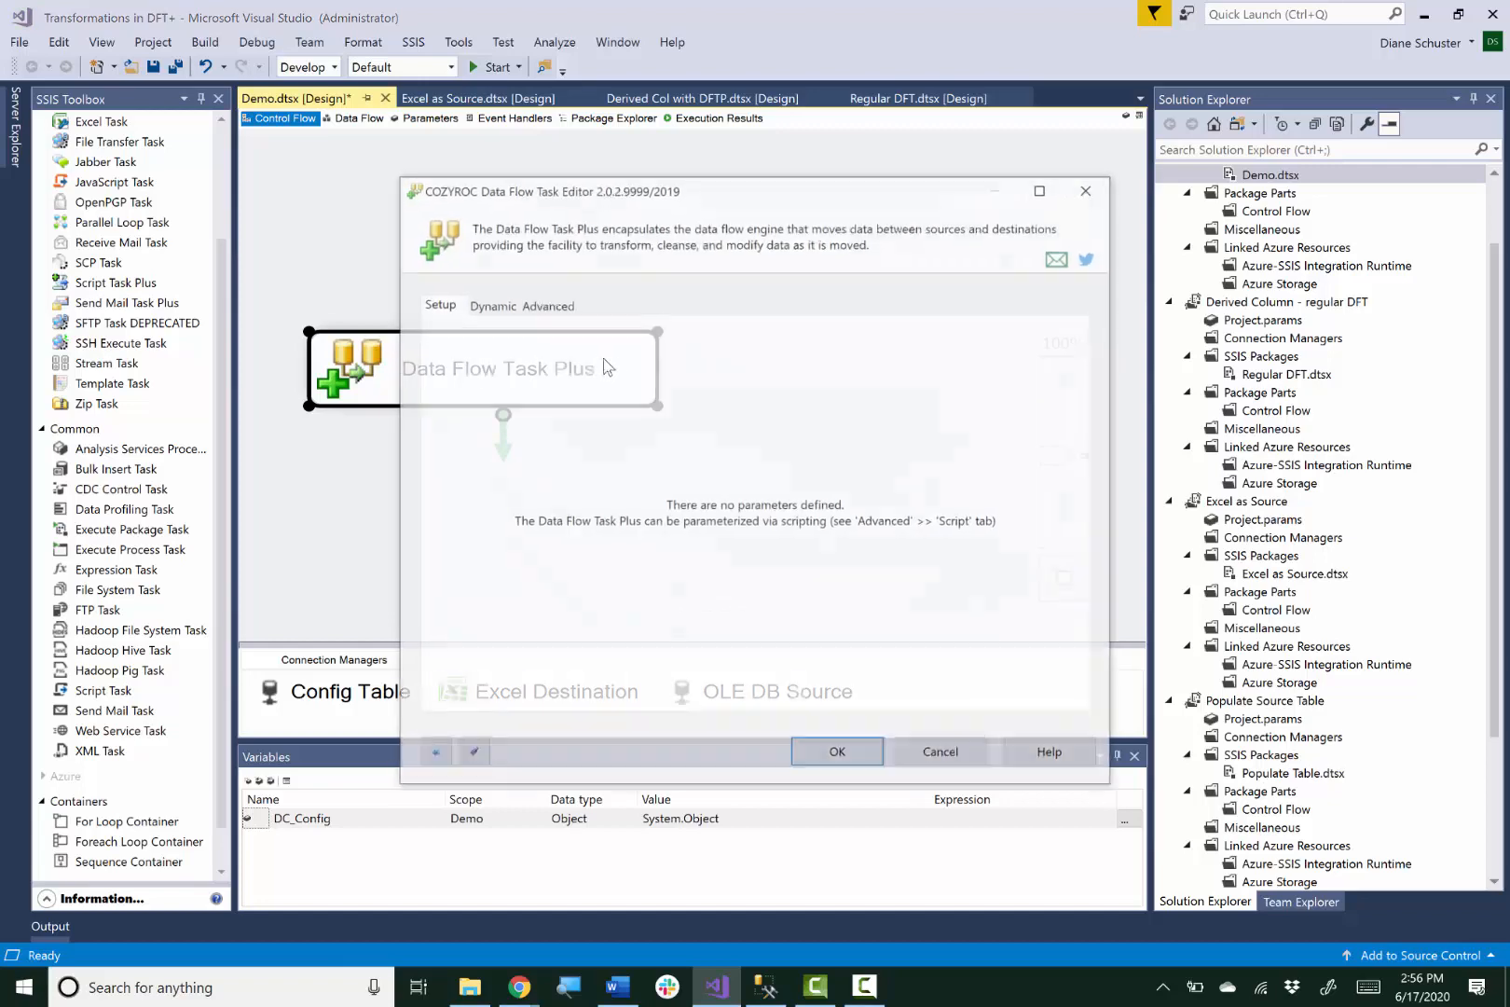
left_click(490, 305)
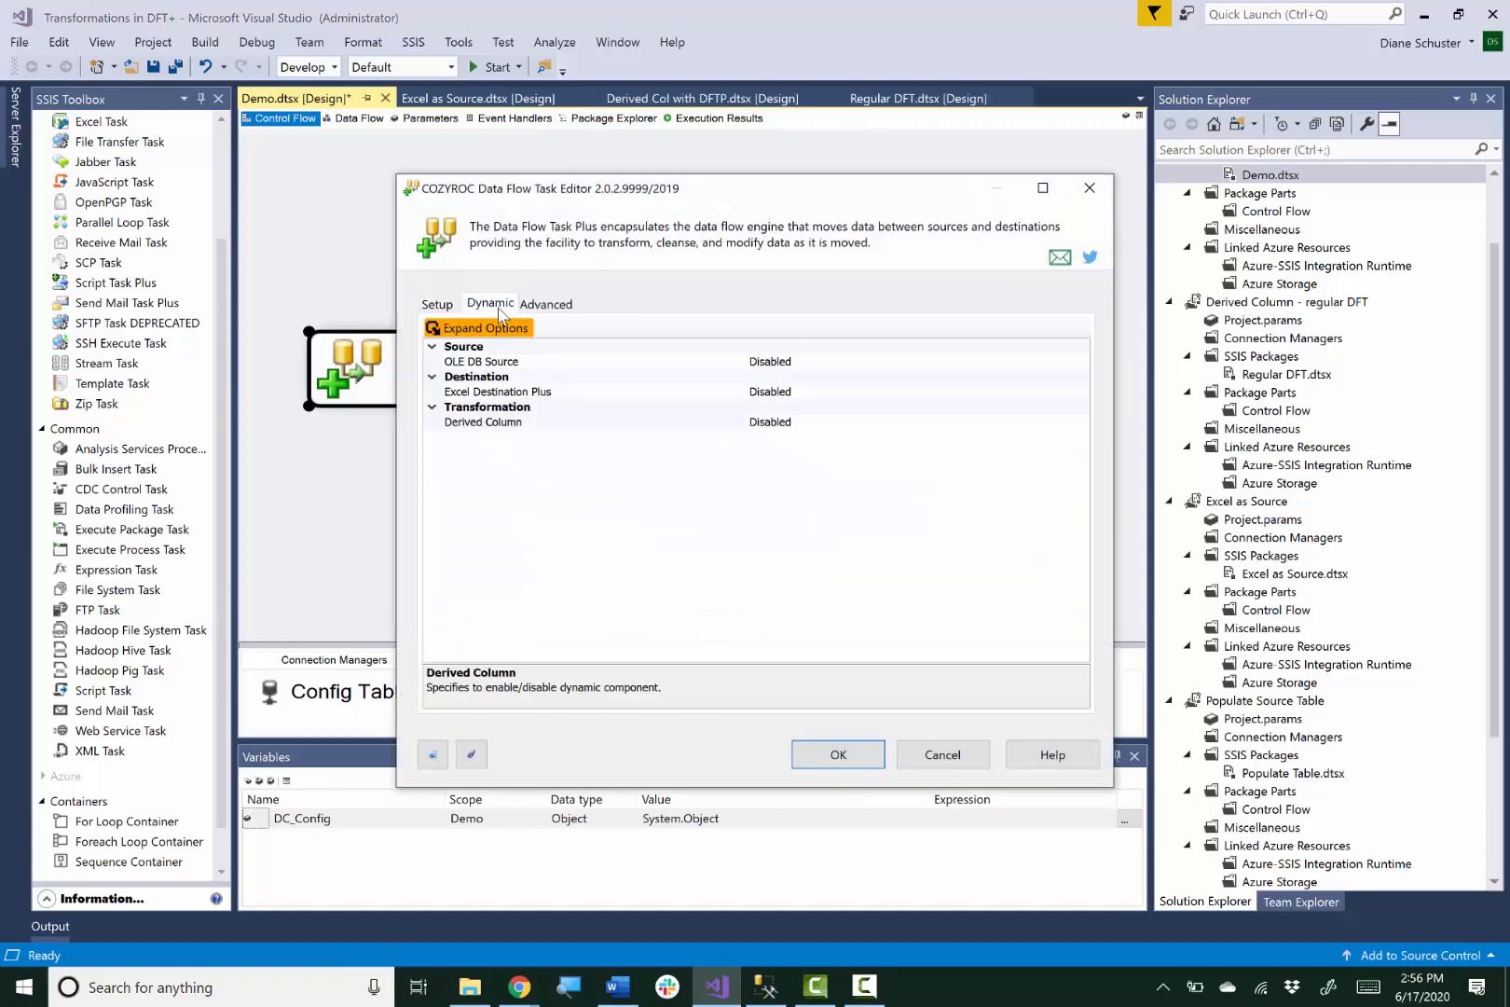
left_click(820, 362)
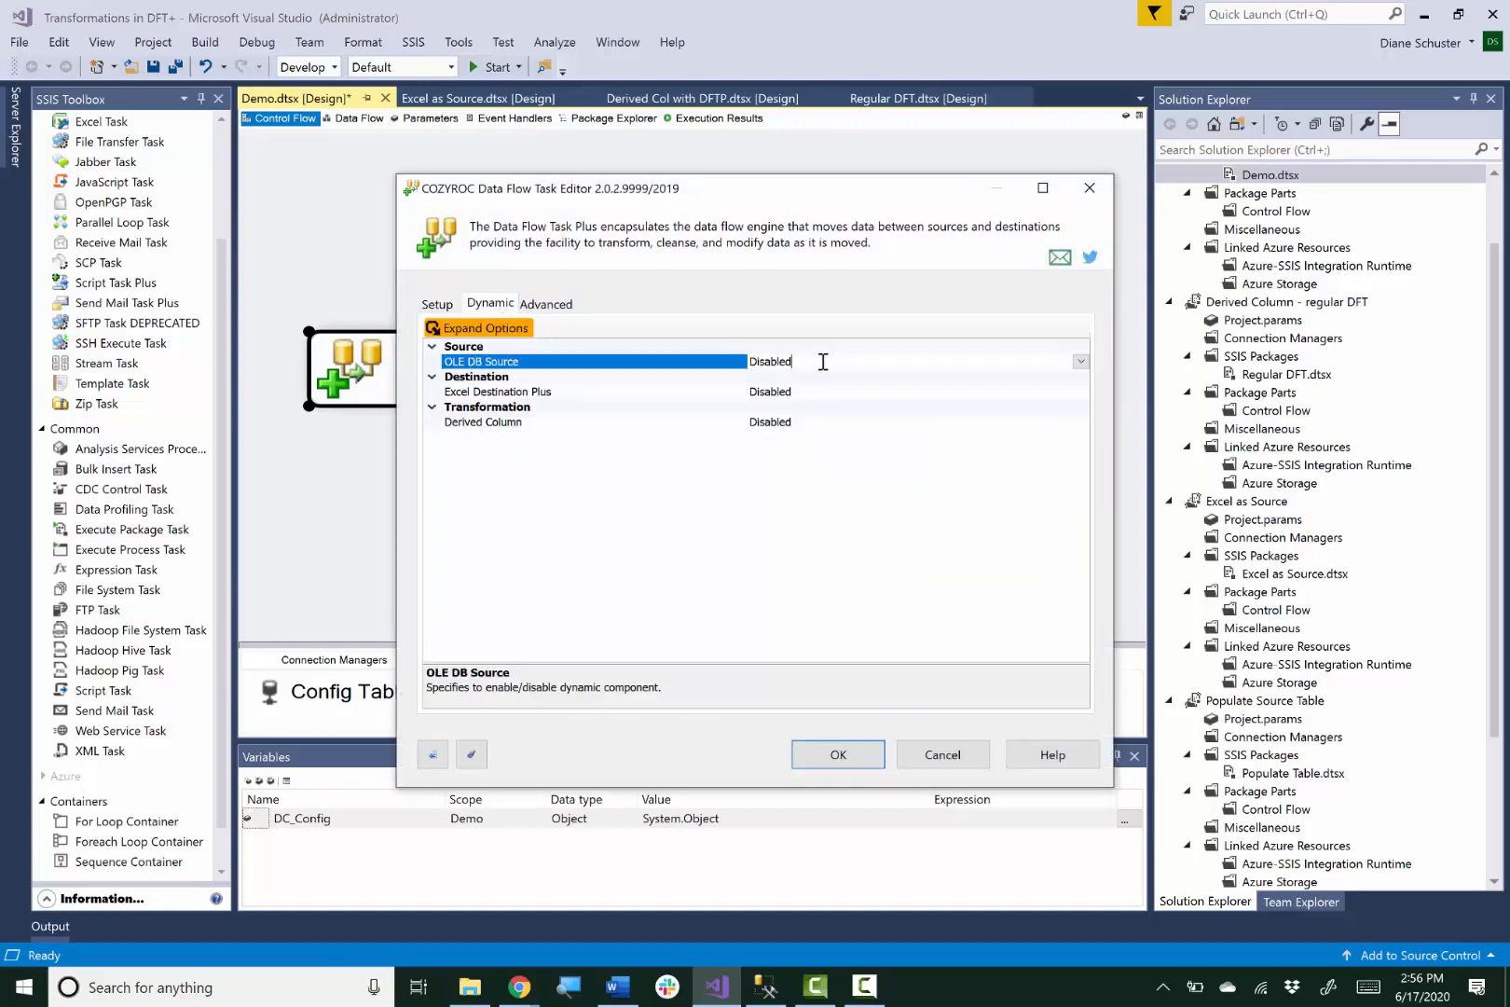
left_click(1080, 365)
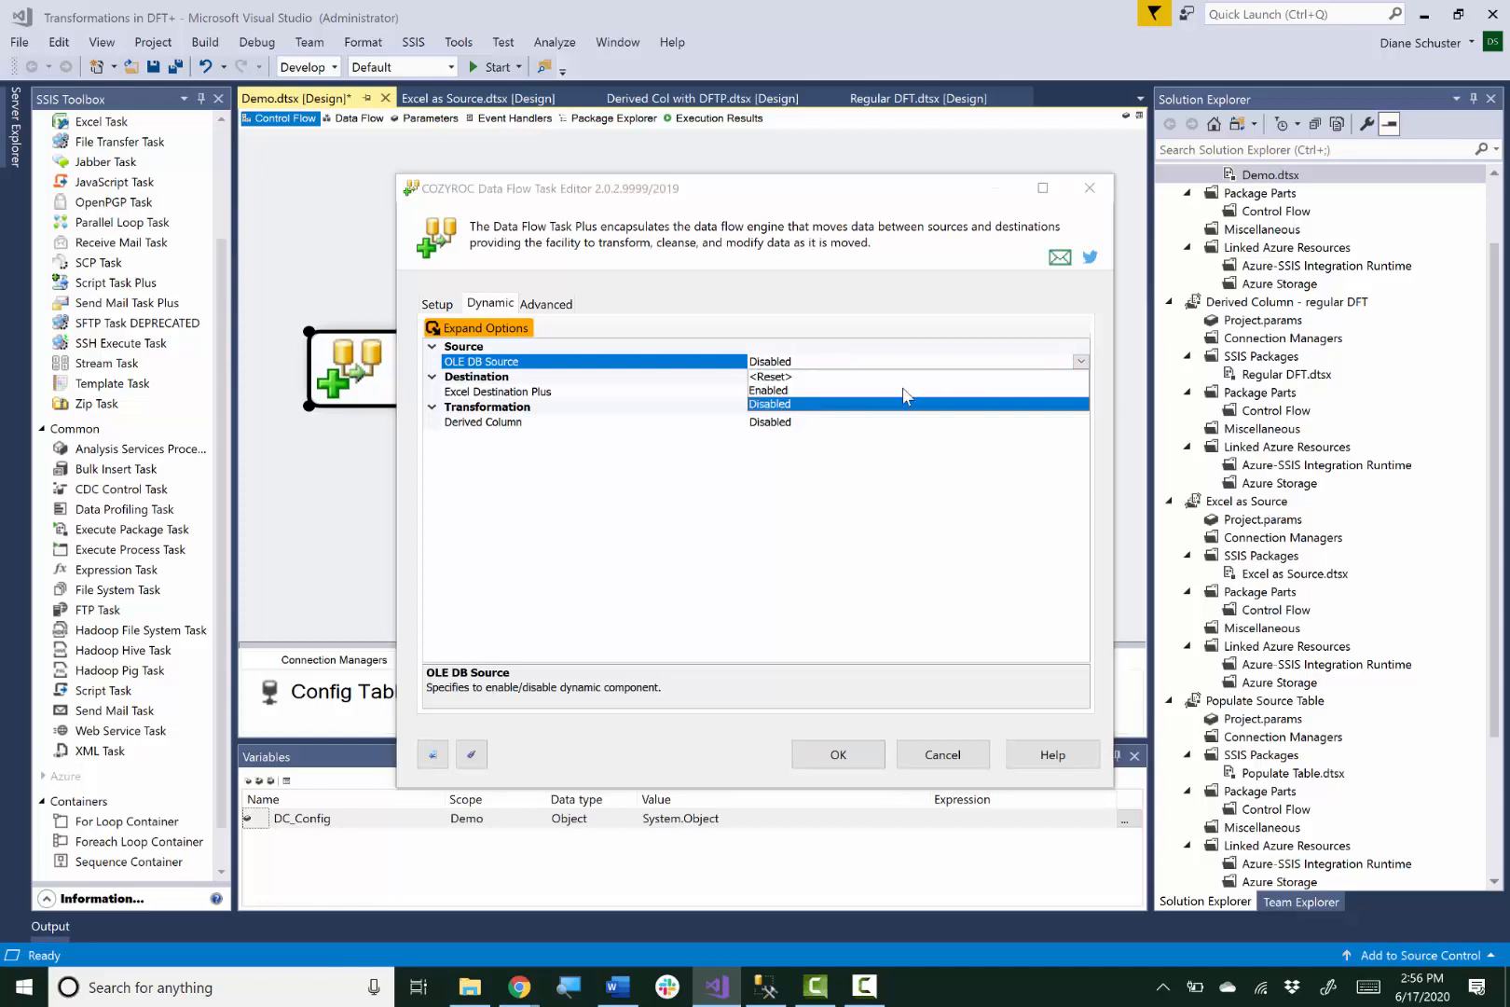
left_click(781, 399)
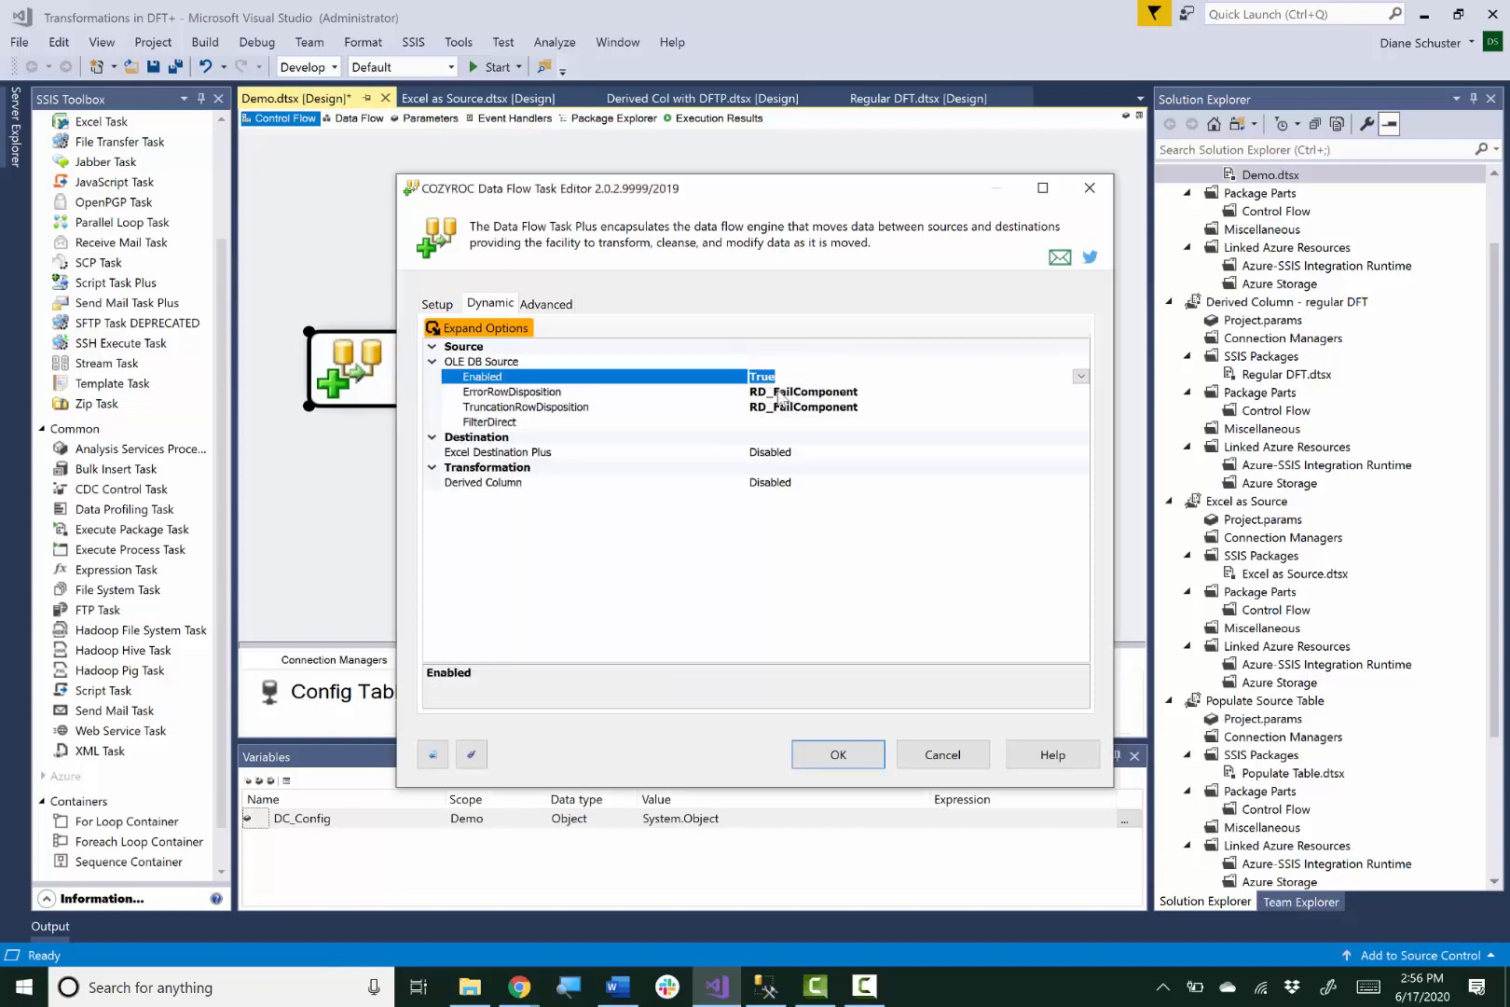
Enable the Excel Destination Plus and the Derived Column as dynamic components
left_click(834, 453)
left_click(1081, 452)
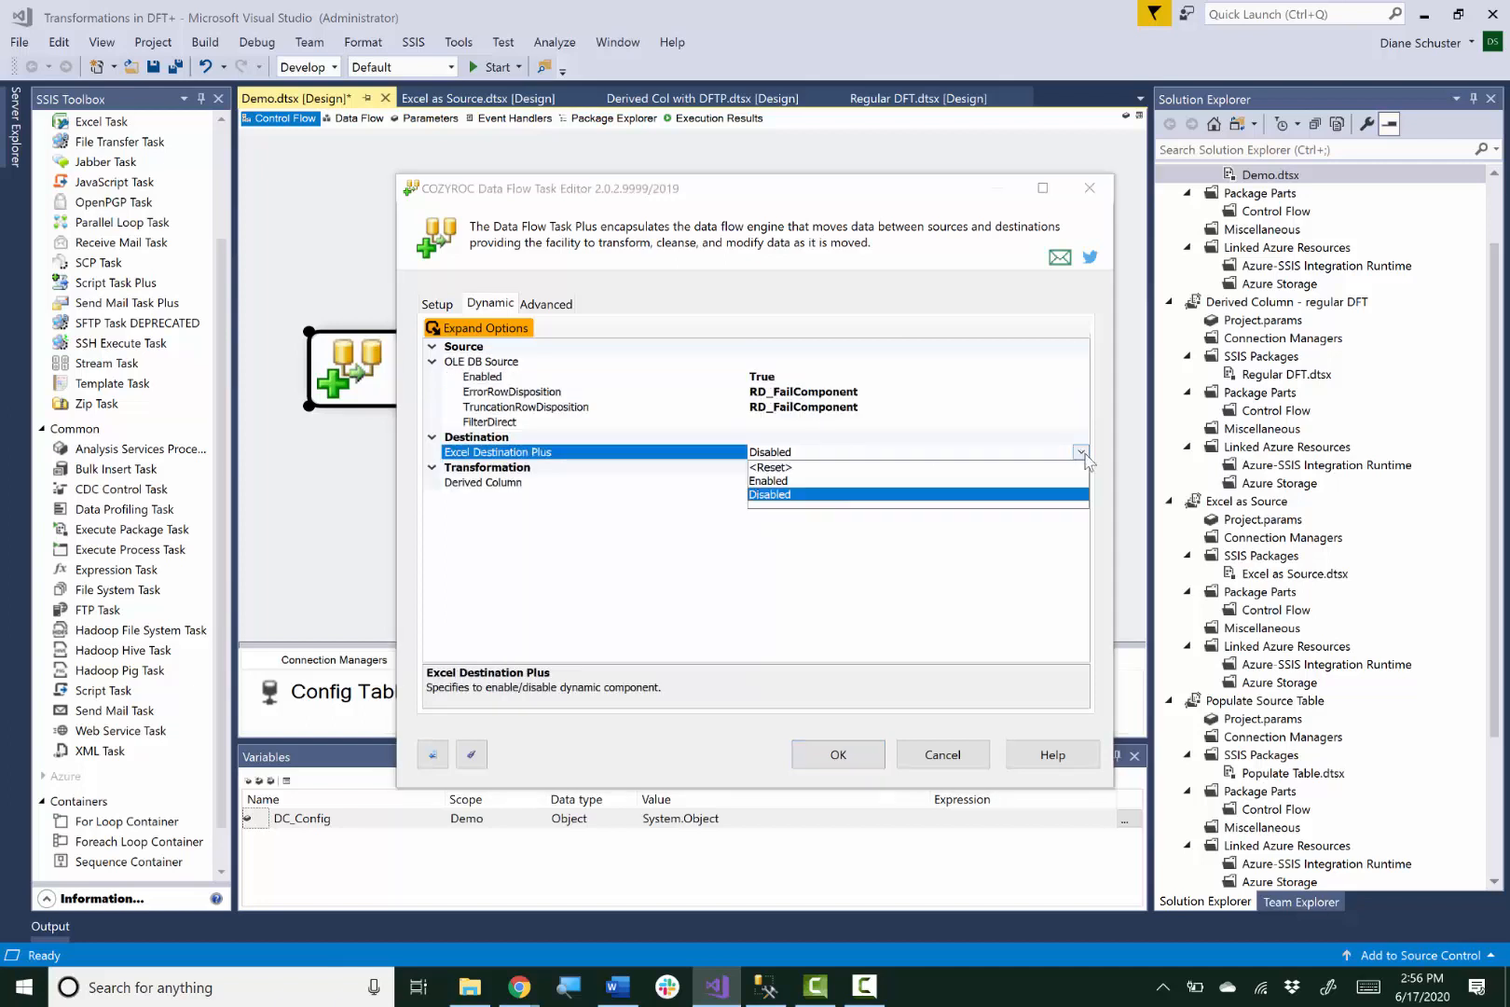
left_click(783, 481)
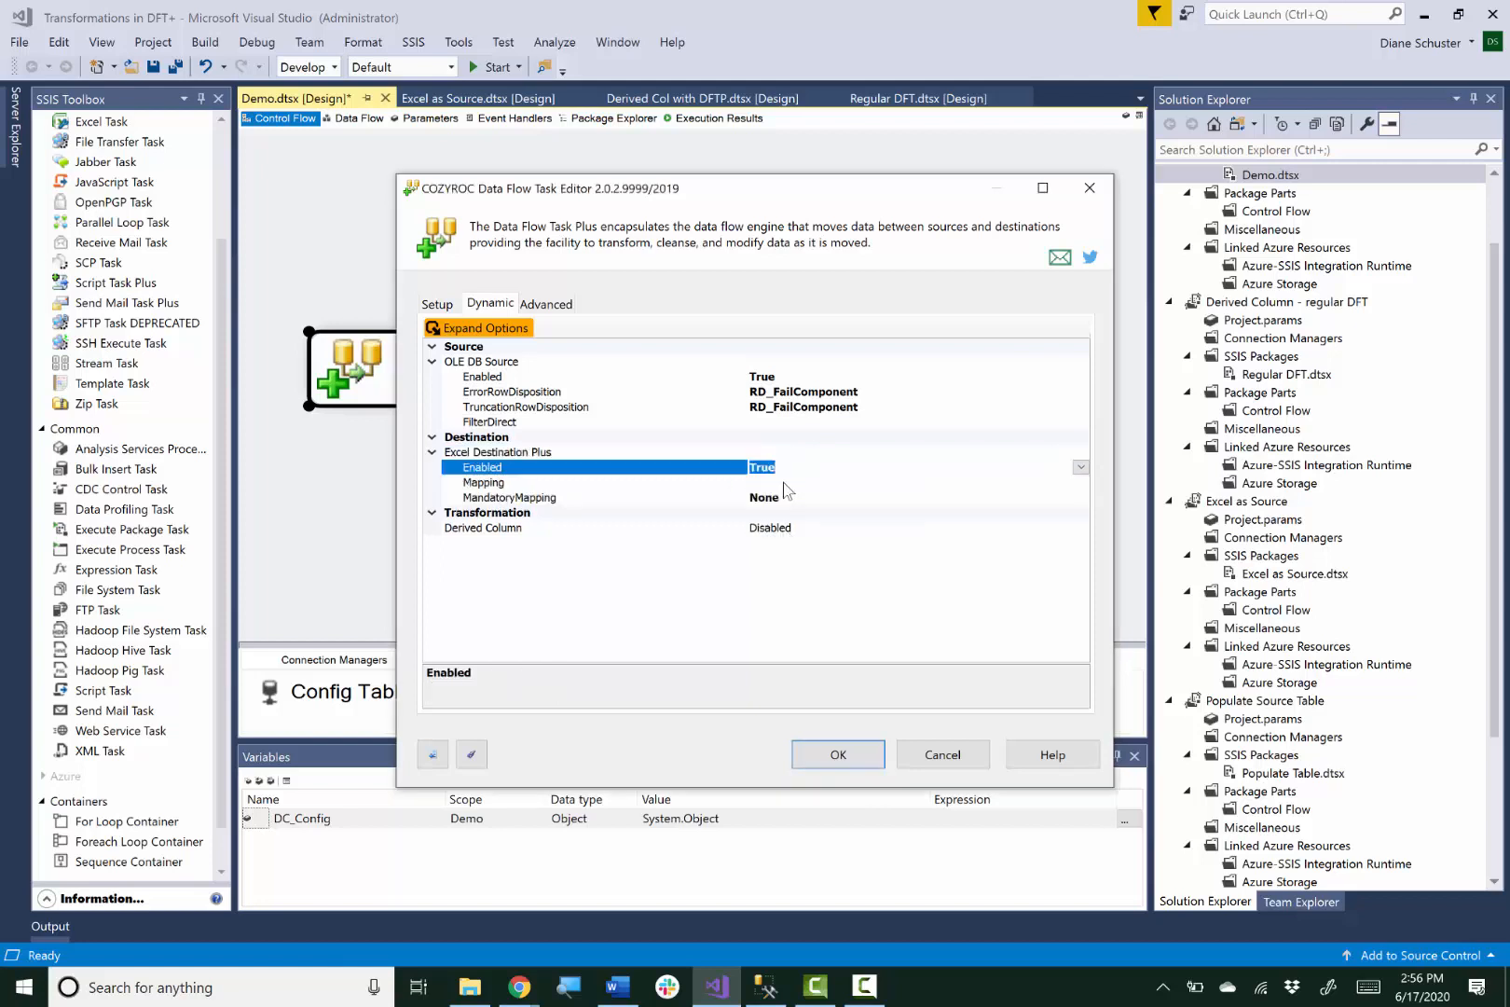
left_click(828, 528)
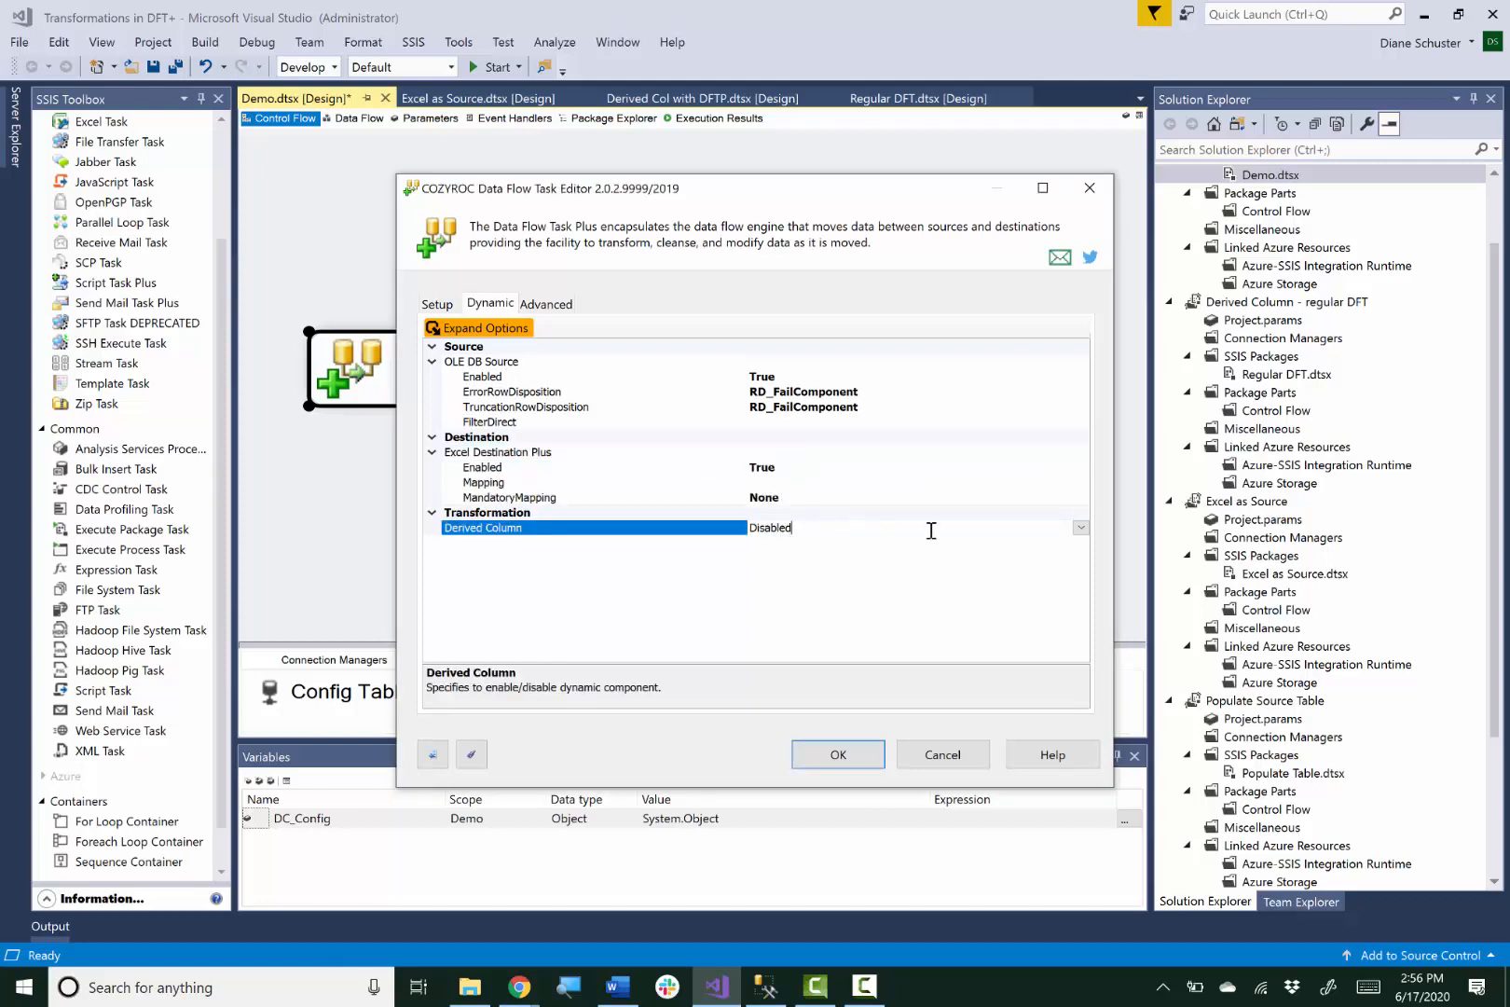
left_click(1080, 528)
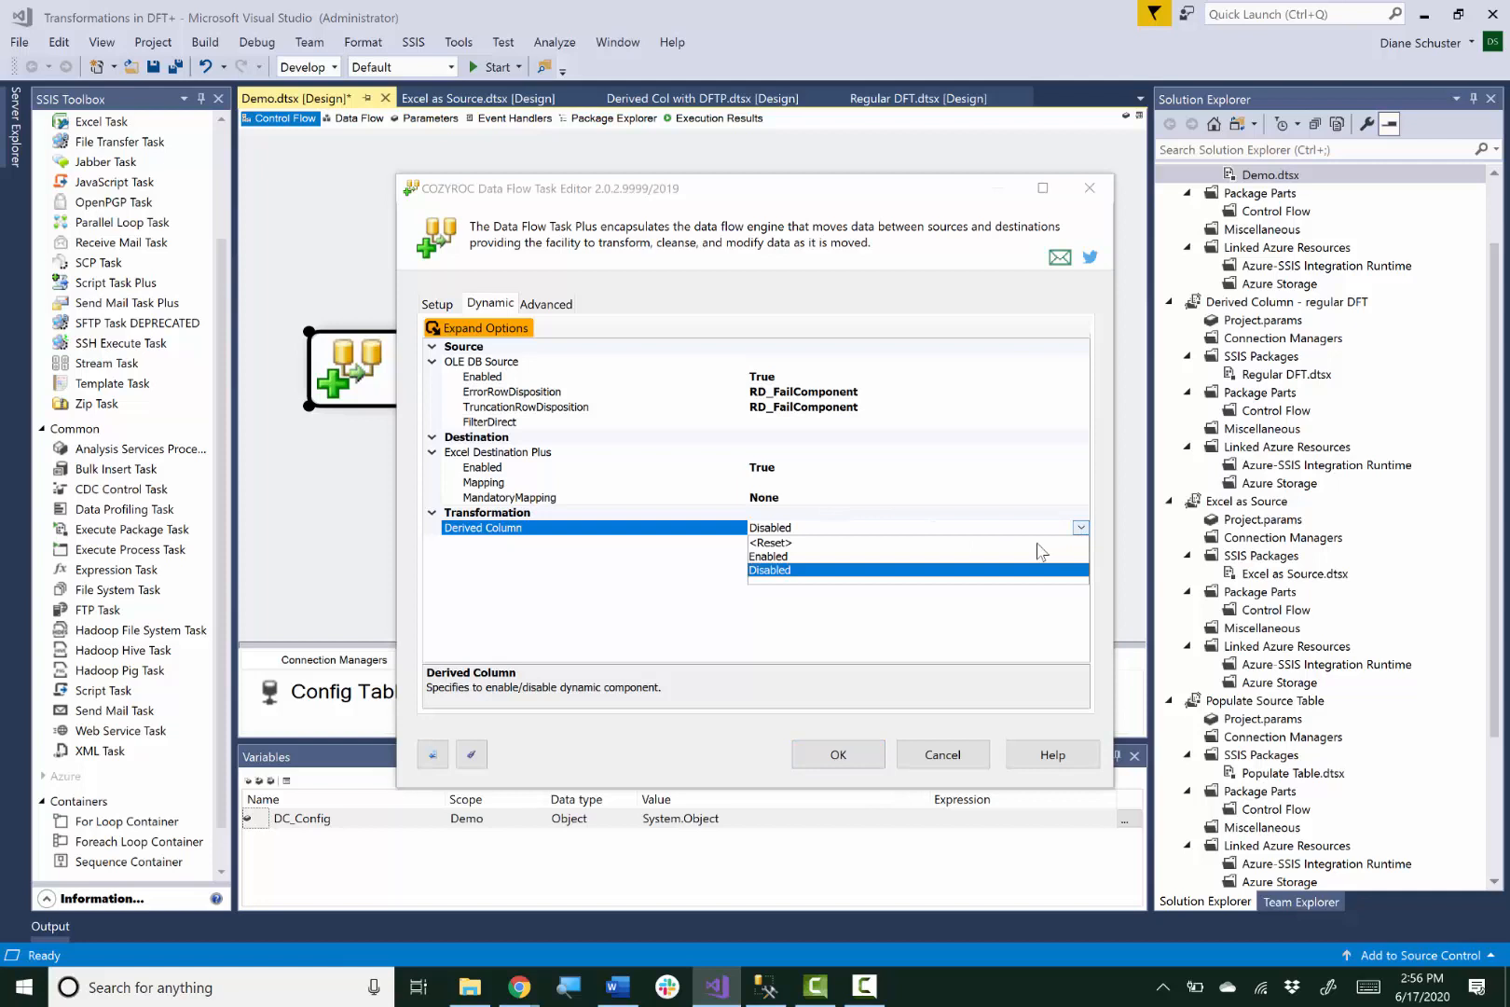
left_click(792, 556)
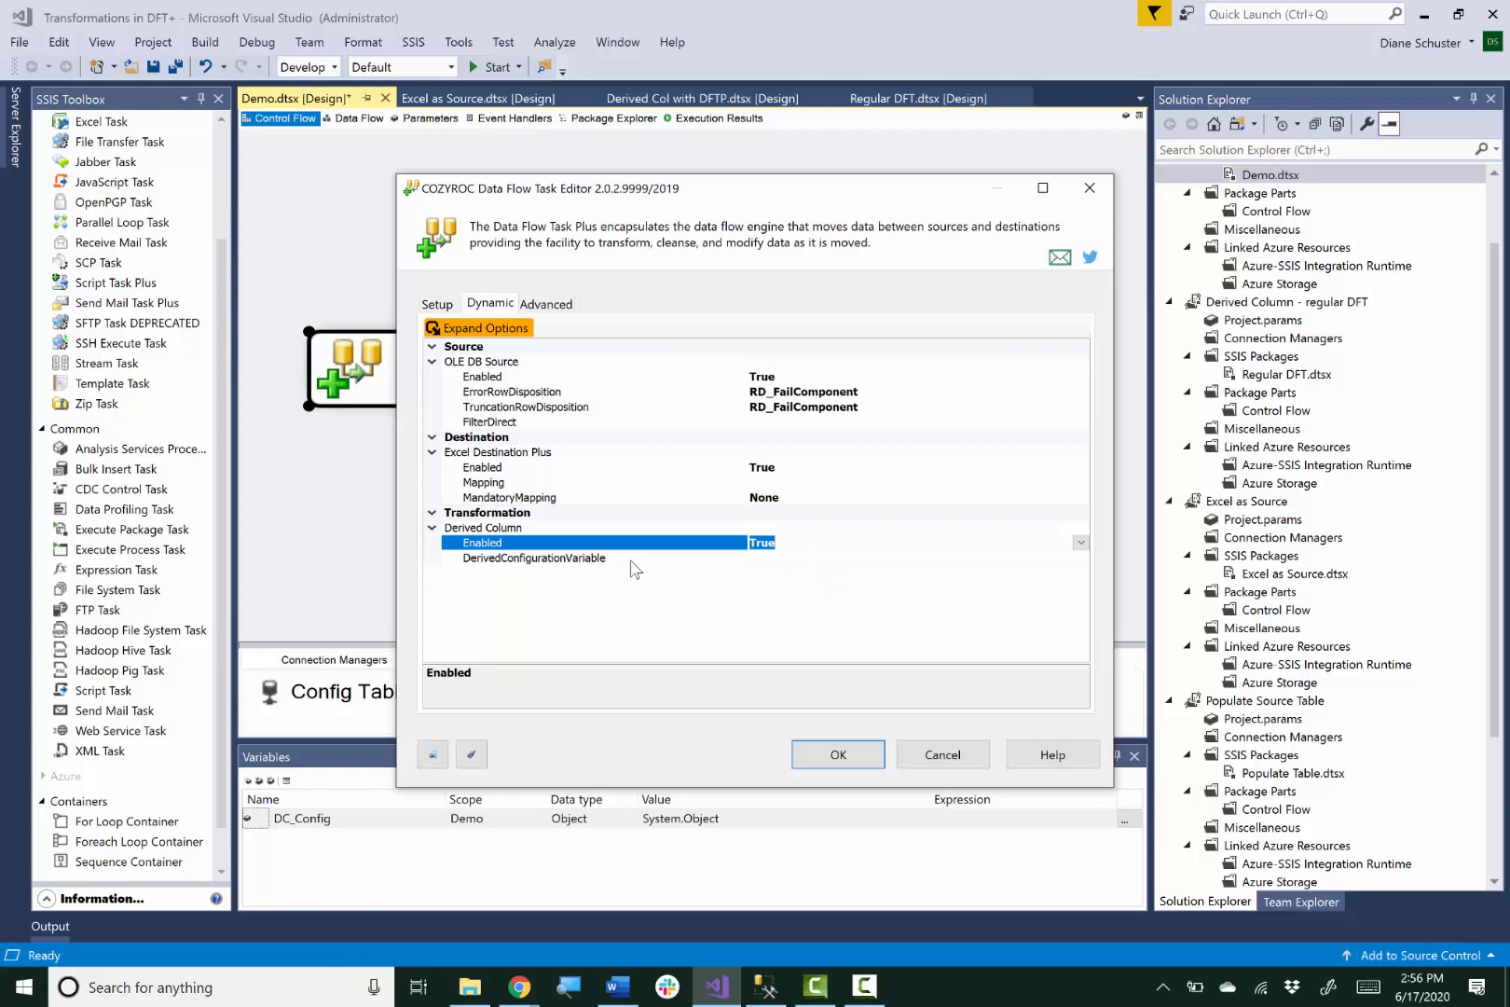
Set the Derived Column's DerivedConfigurationVariable to User::DC_Config and confirm the Data Flow Task Plus editor
left_click(759, 558)
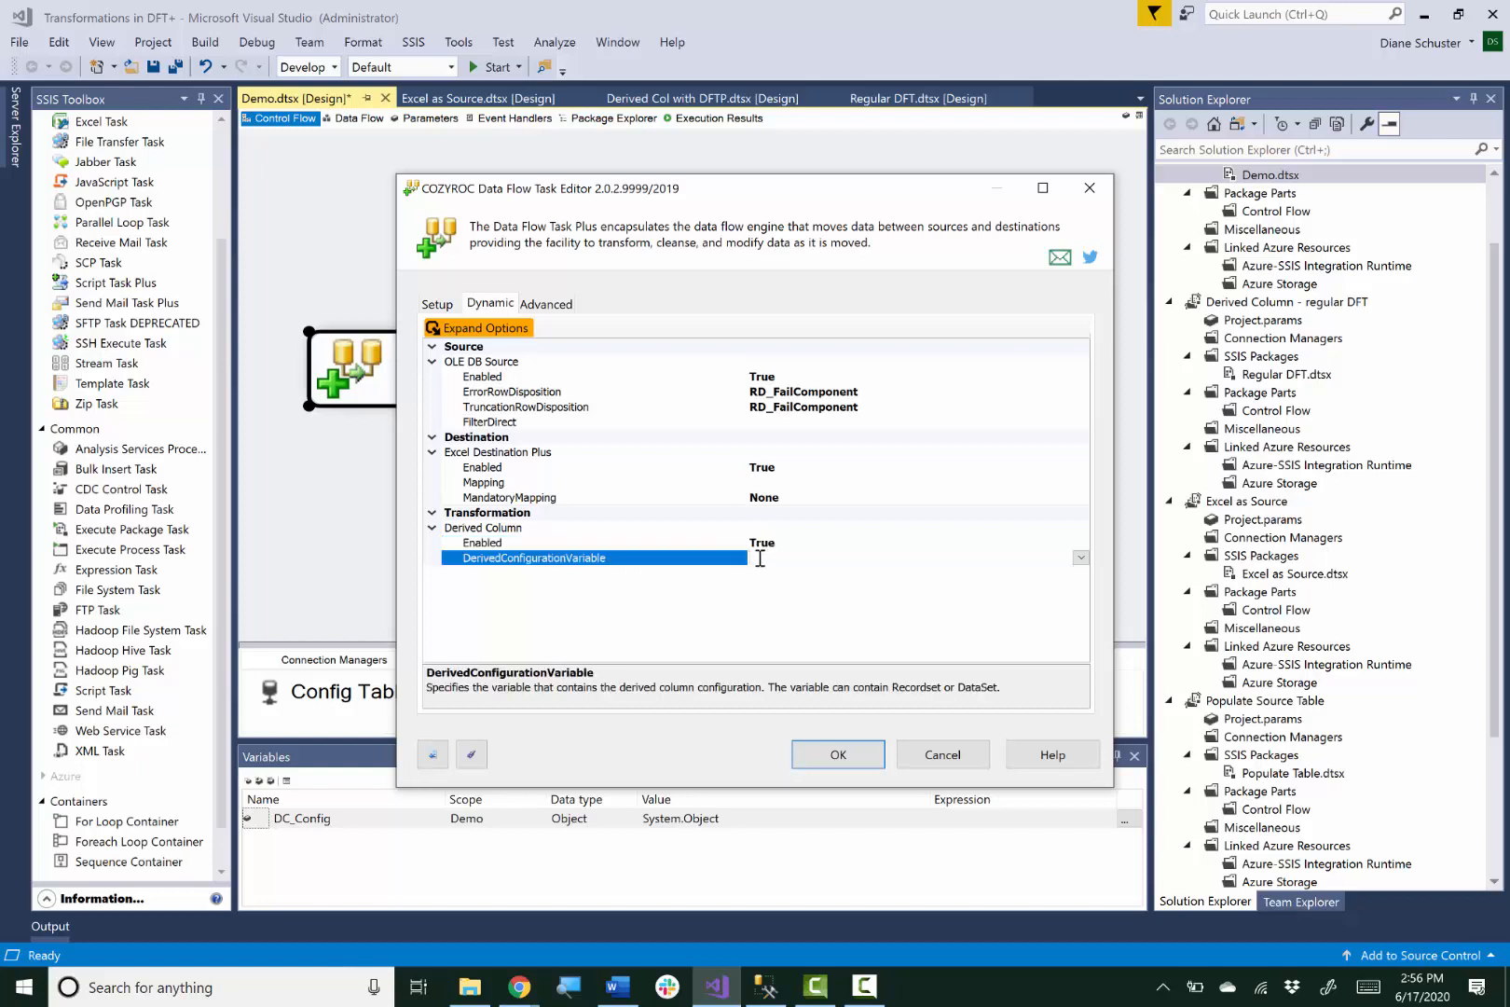
left_click(1080, 557)
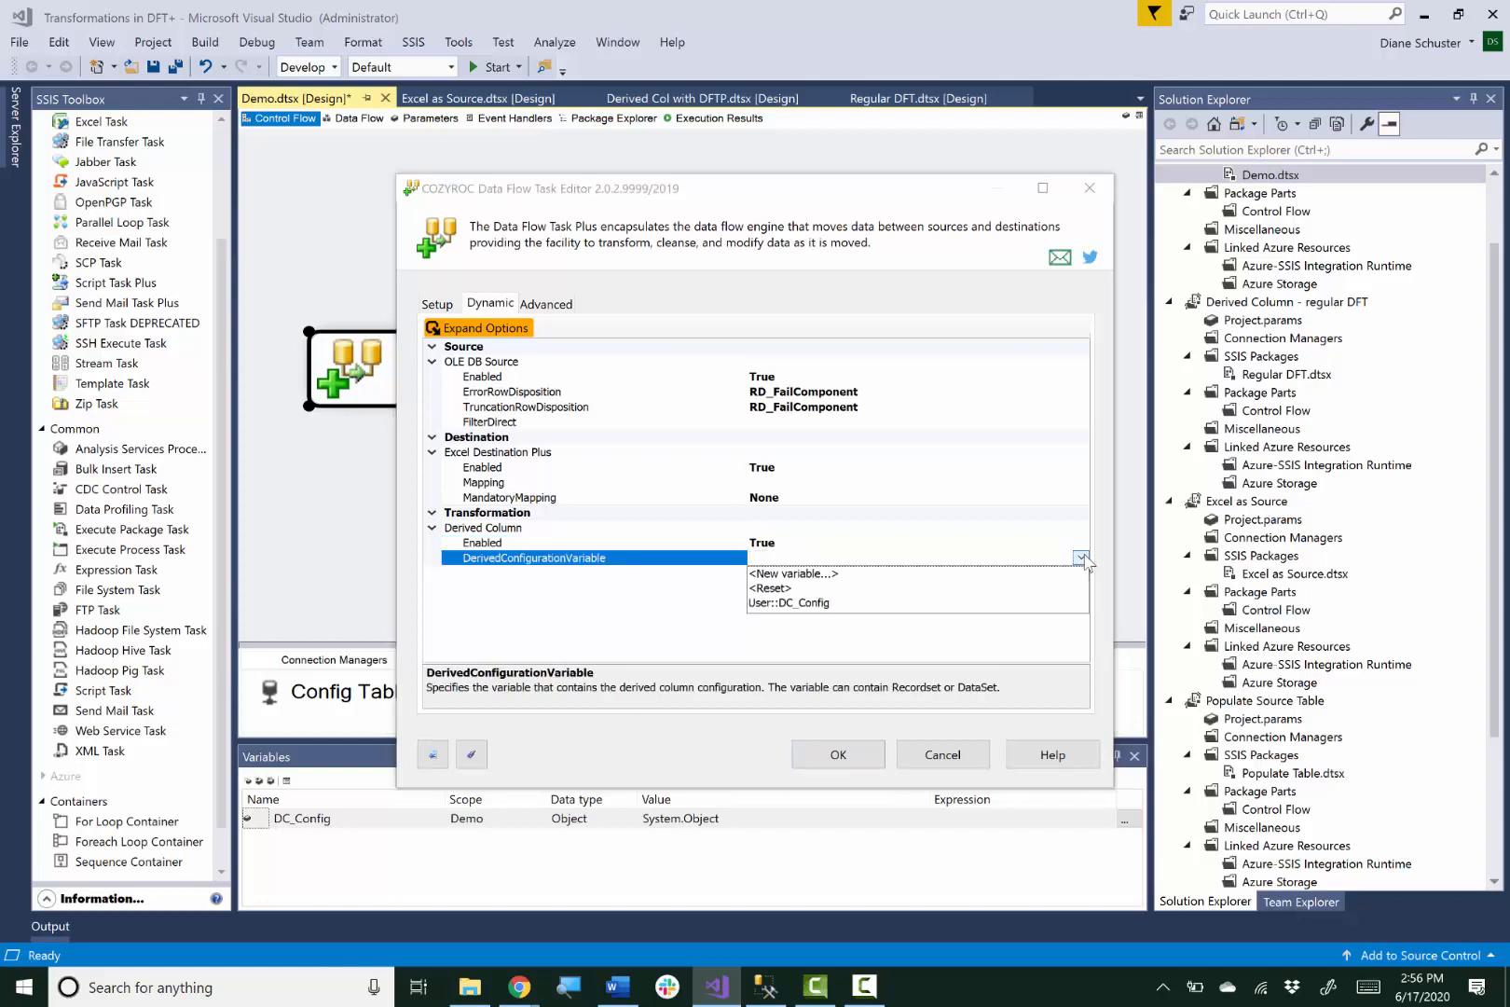
left_click(823, 603)
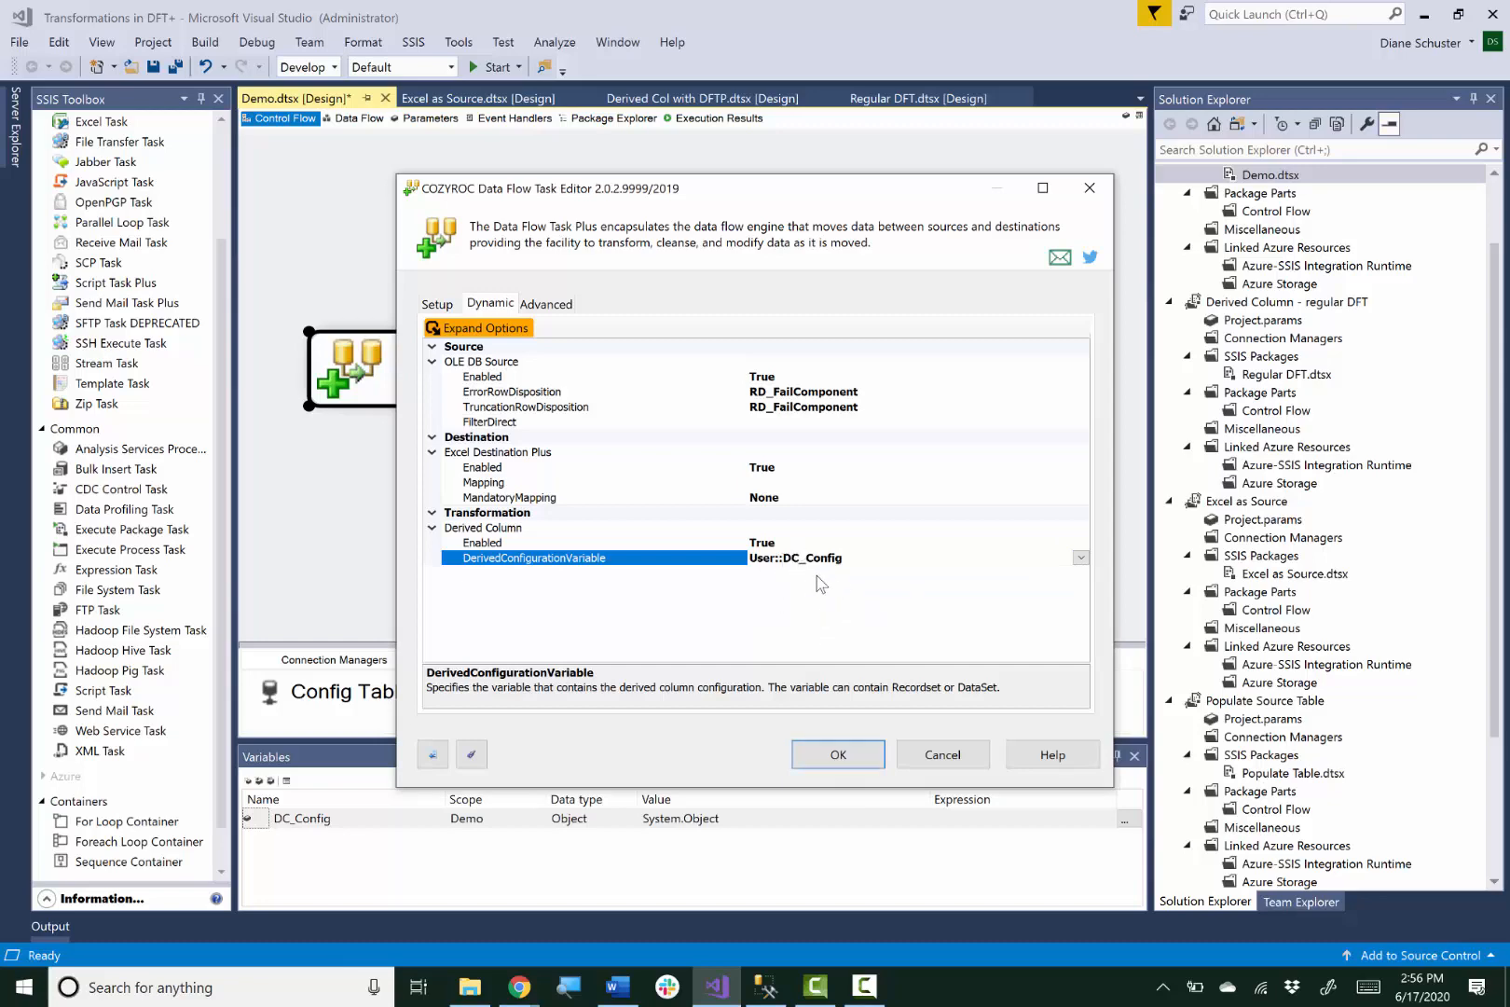
left_click(859, 754)
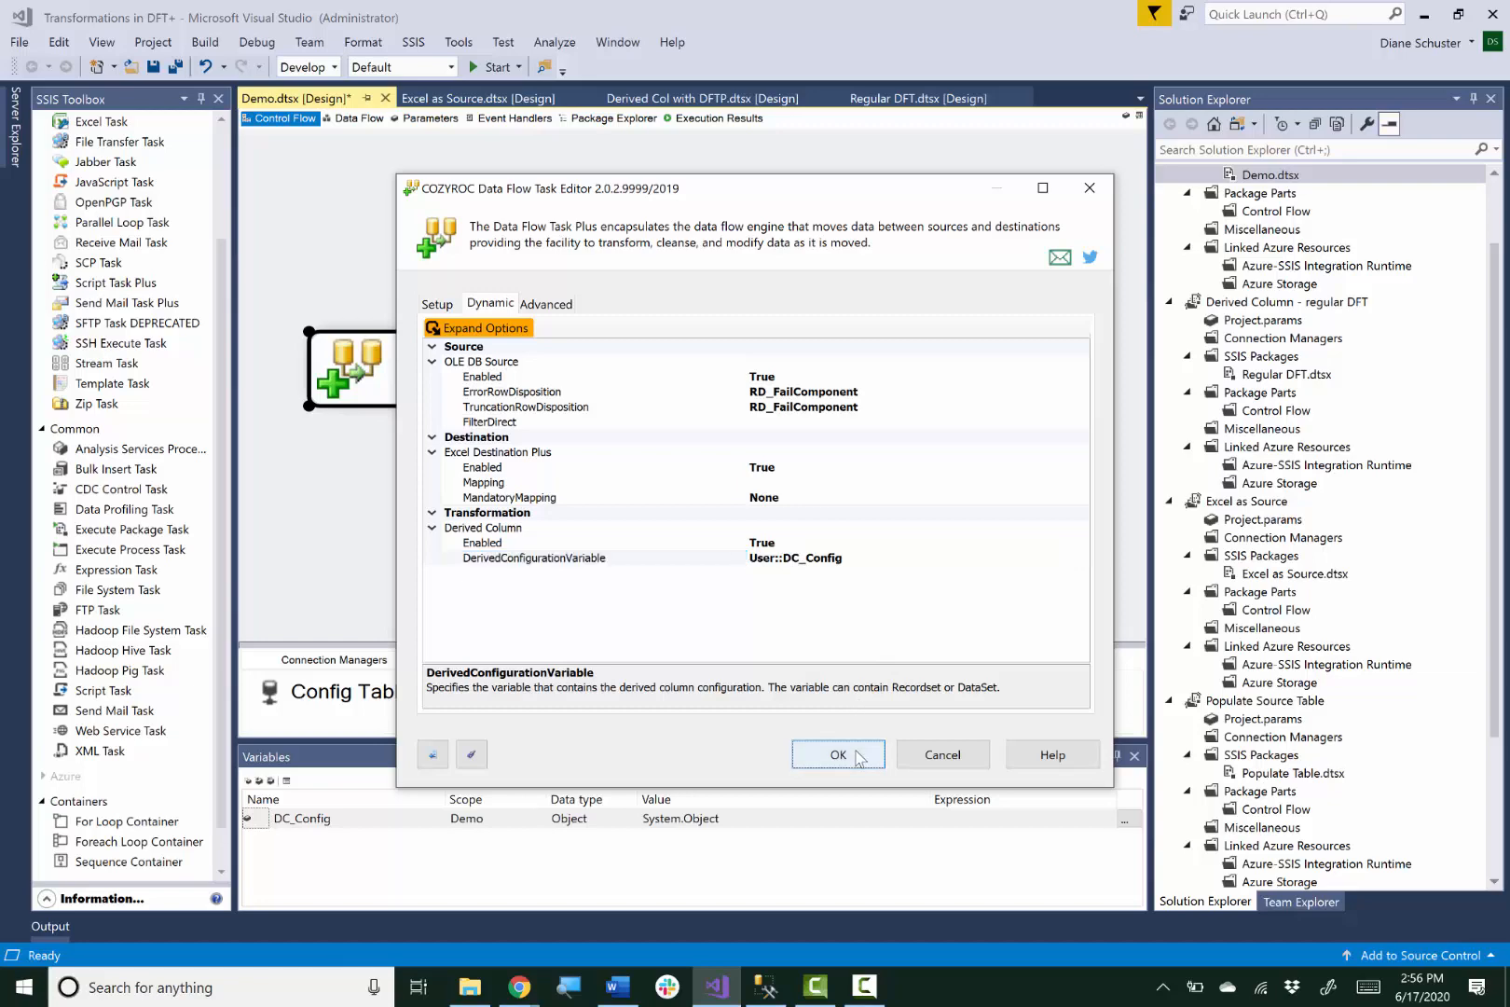
Add an Execute SQL Task to the control flow above the Data Flow Task Plus
left_click(379, 818)
left_click(401, 818)
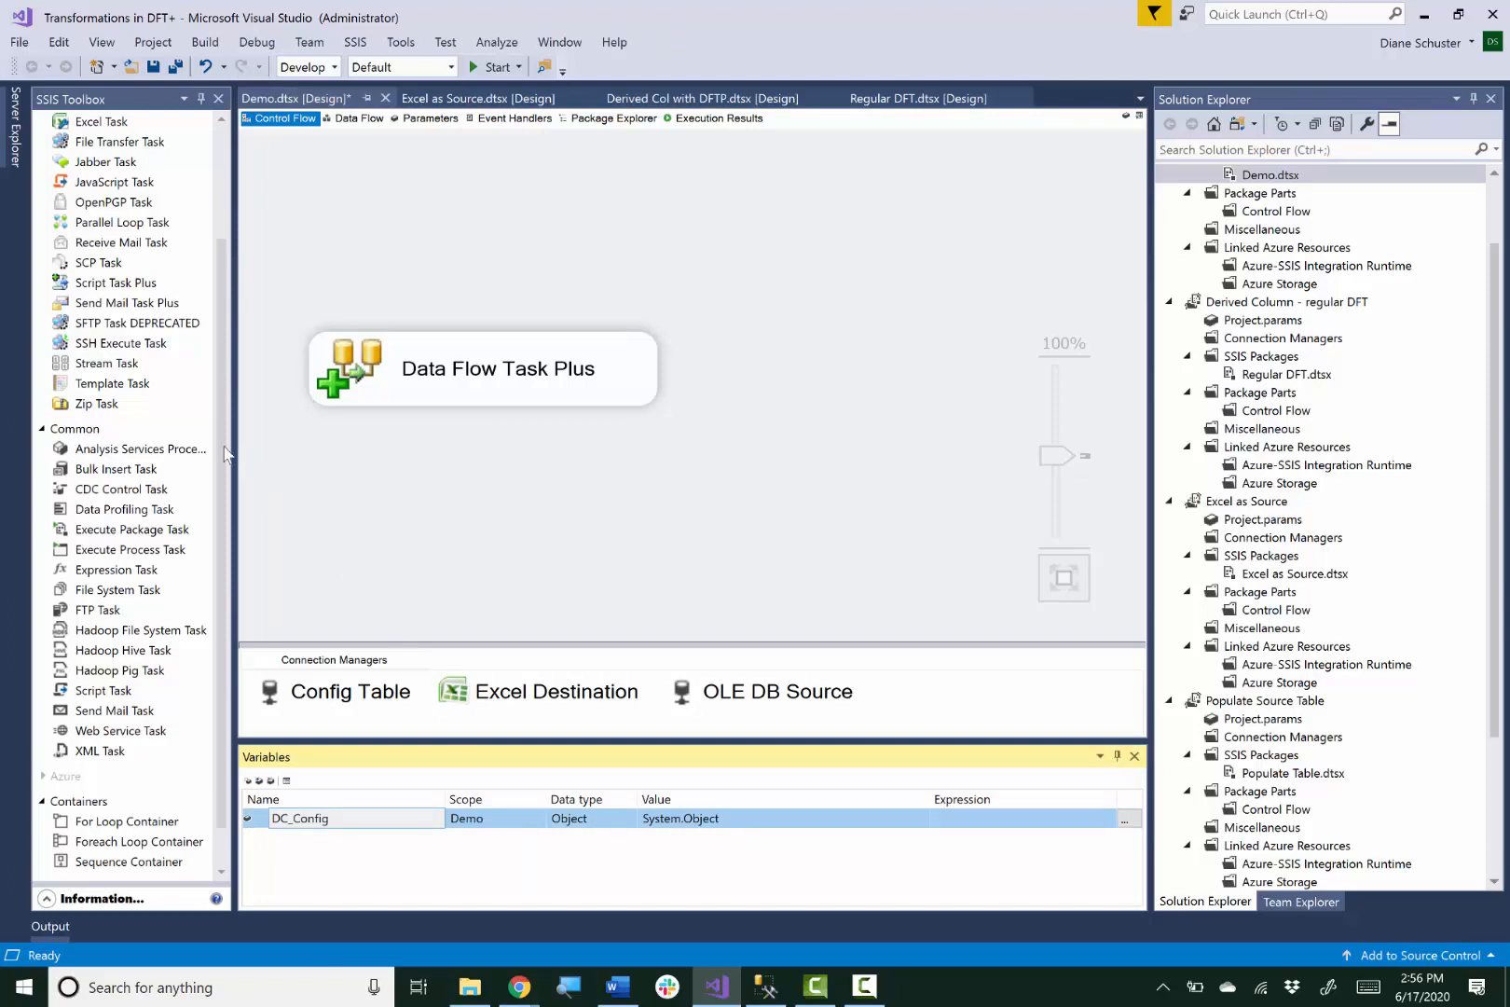
left_click_drag(224, 448, 244, 303)
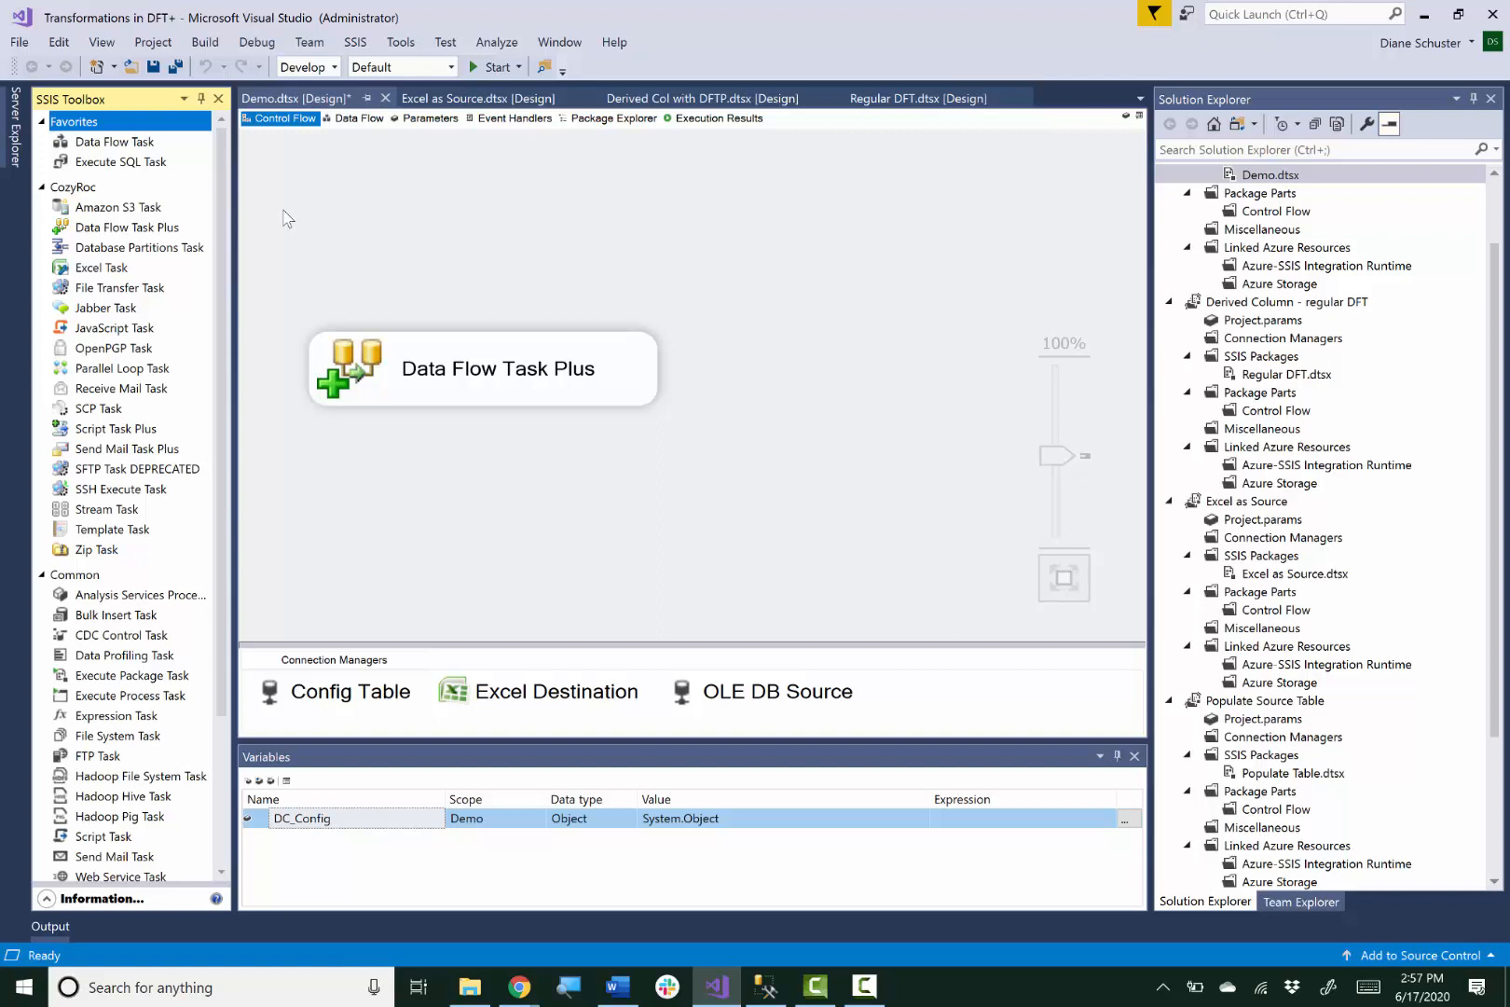
left_click(125, 163)
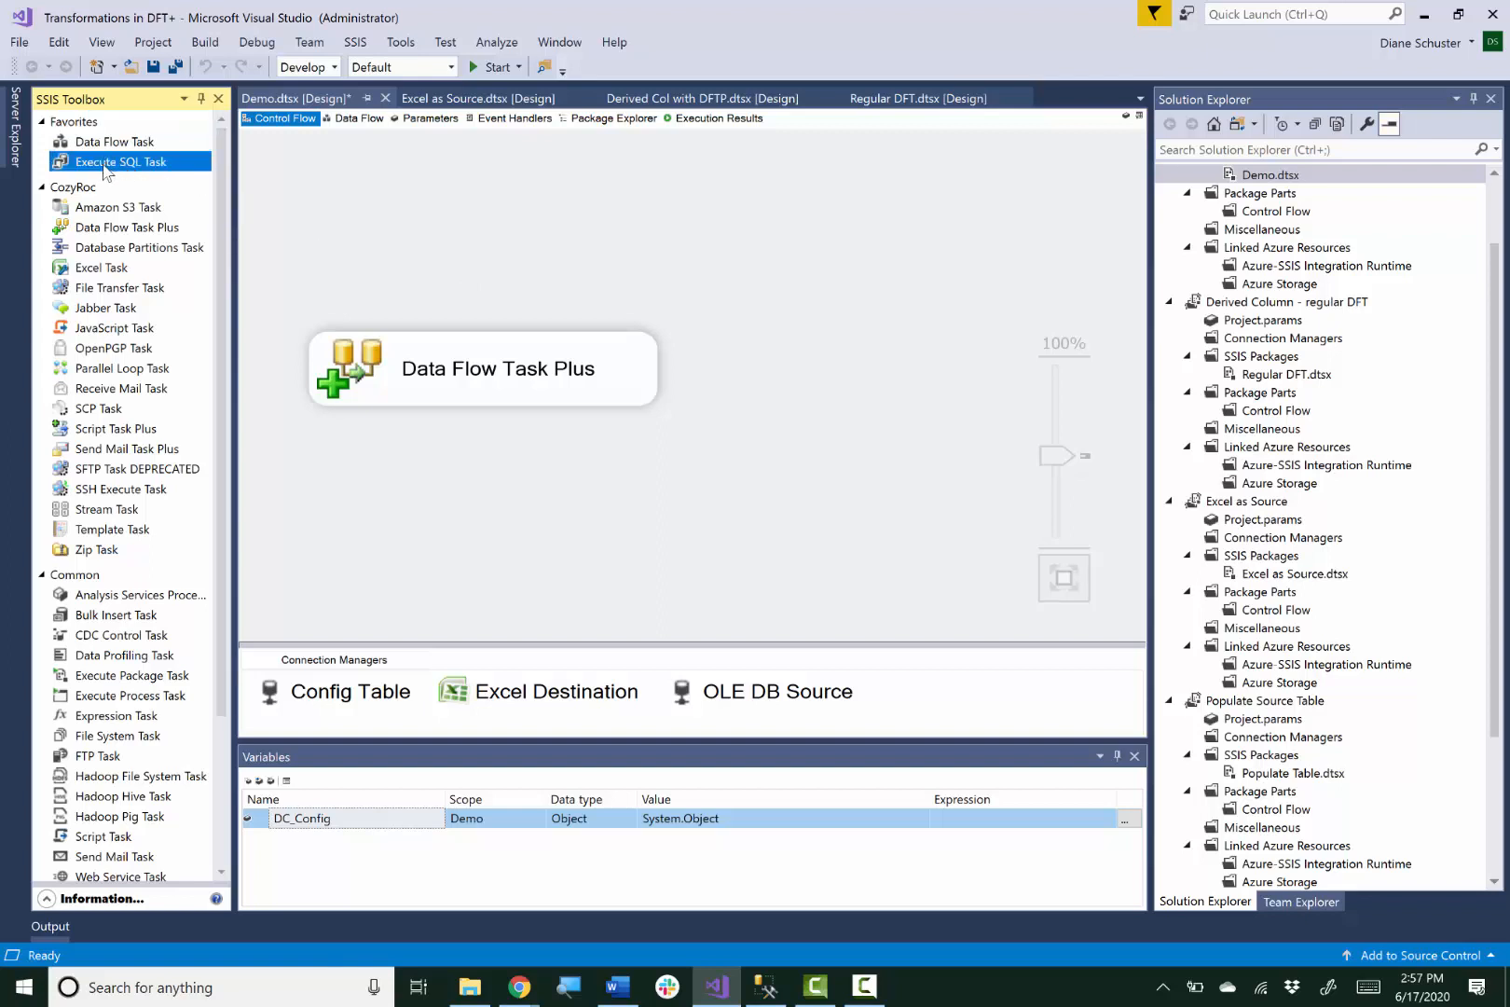
left_click_drag(105, 170, 310, 191)
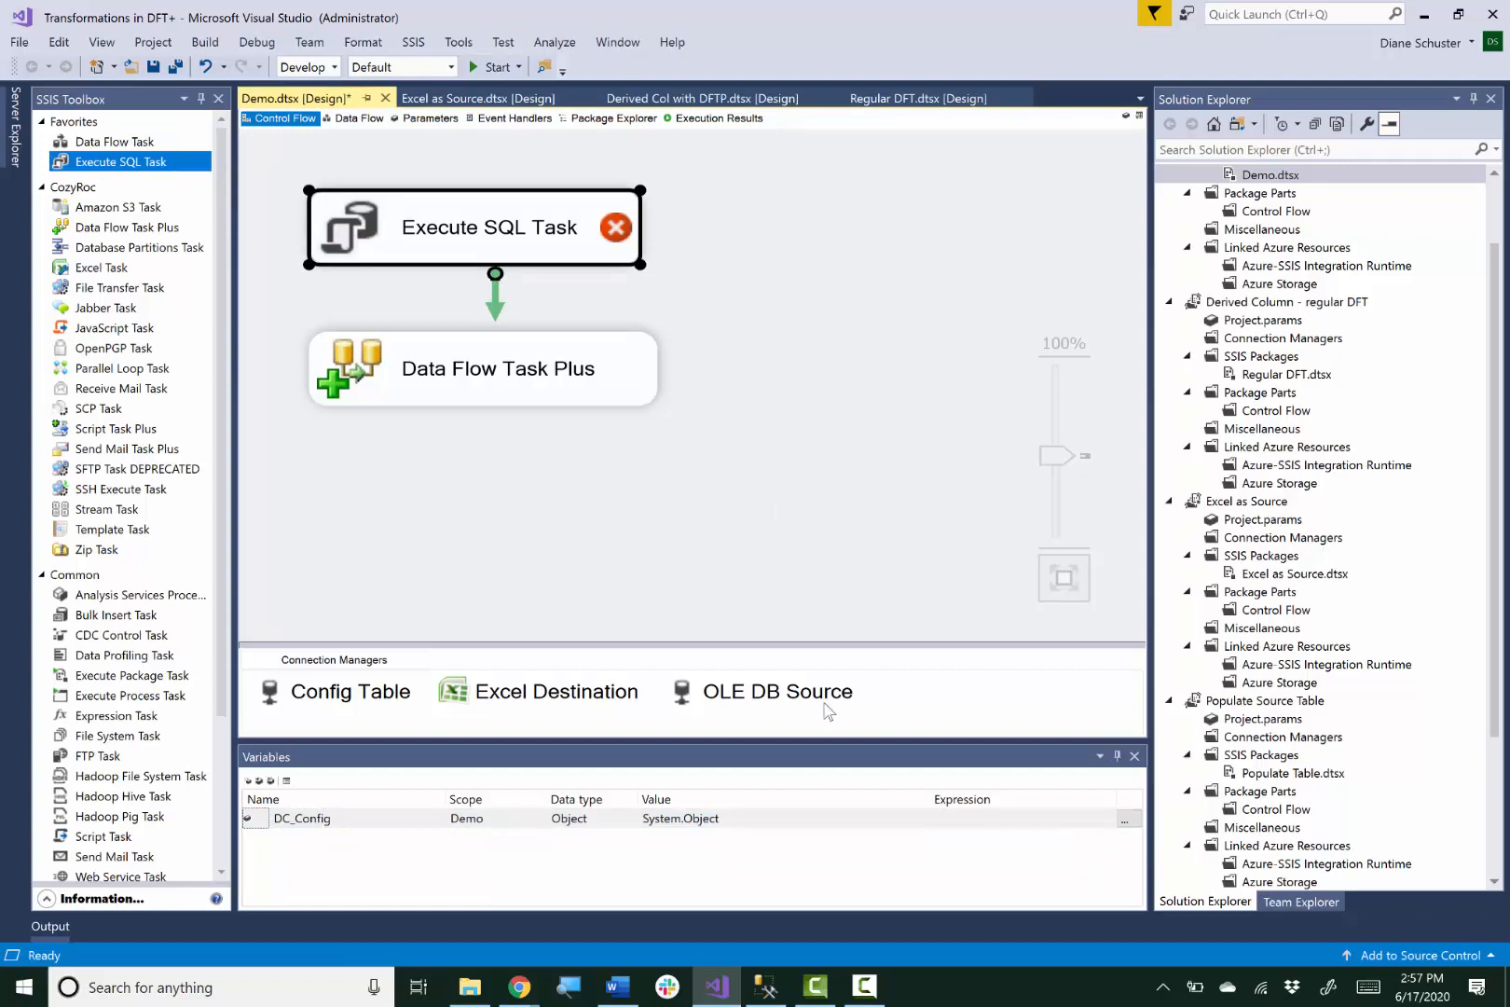
Switch to SQL Server Management Studio to review the DFTP Derived Column Config query and its results, then return
left_click(764, 994)
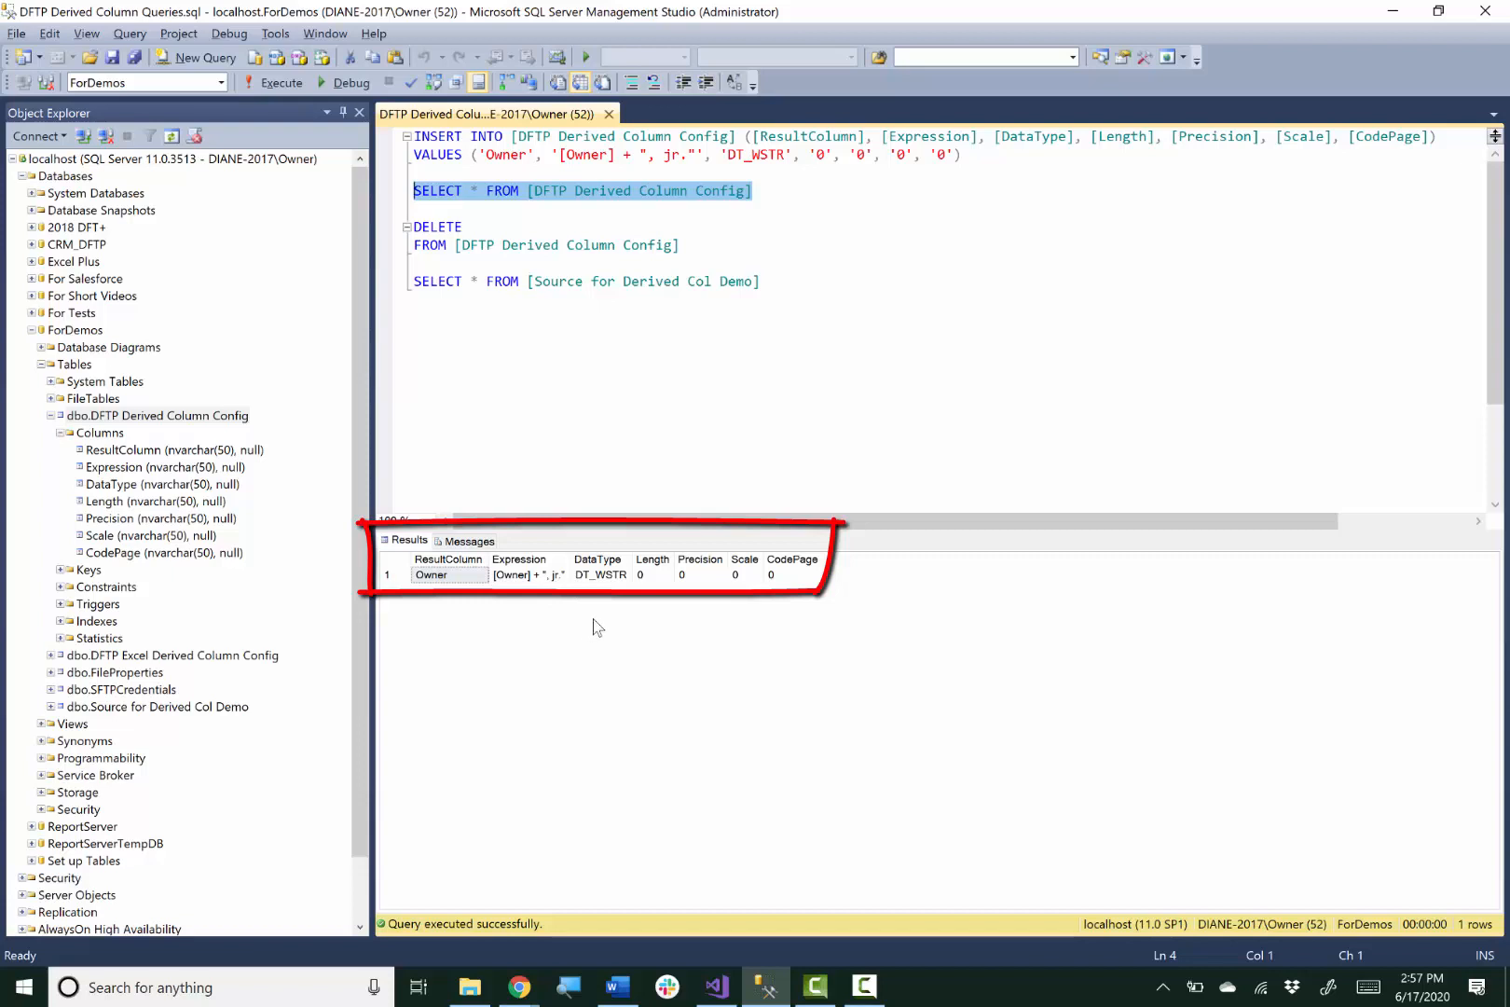
left_click_drag(631, 559, 642, 559)
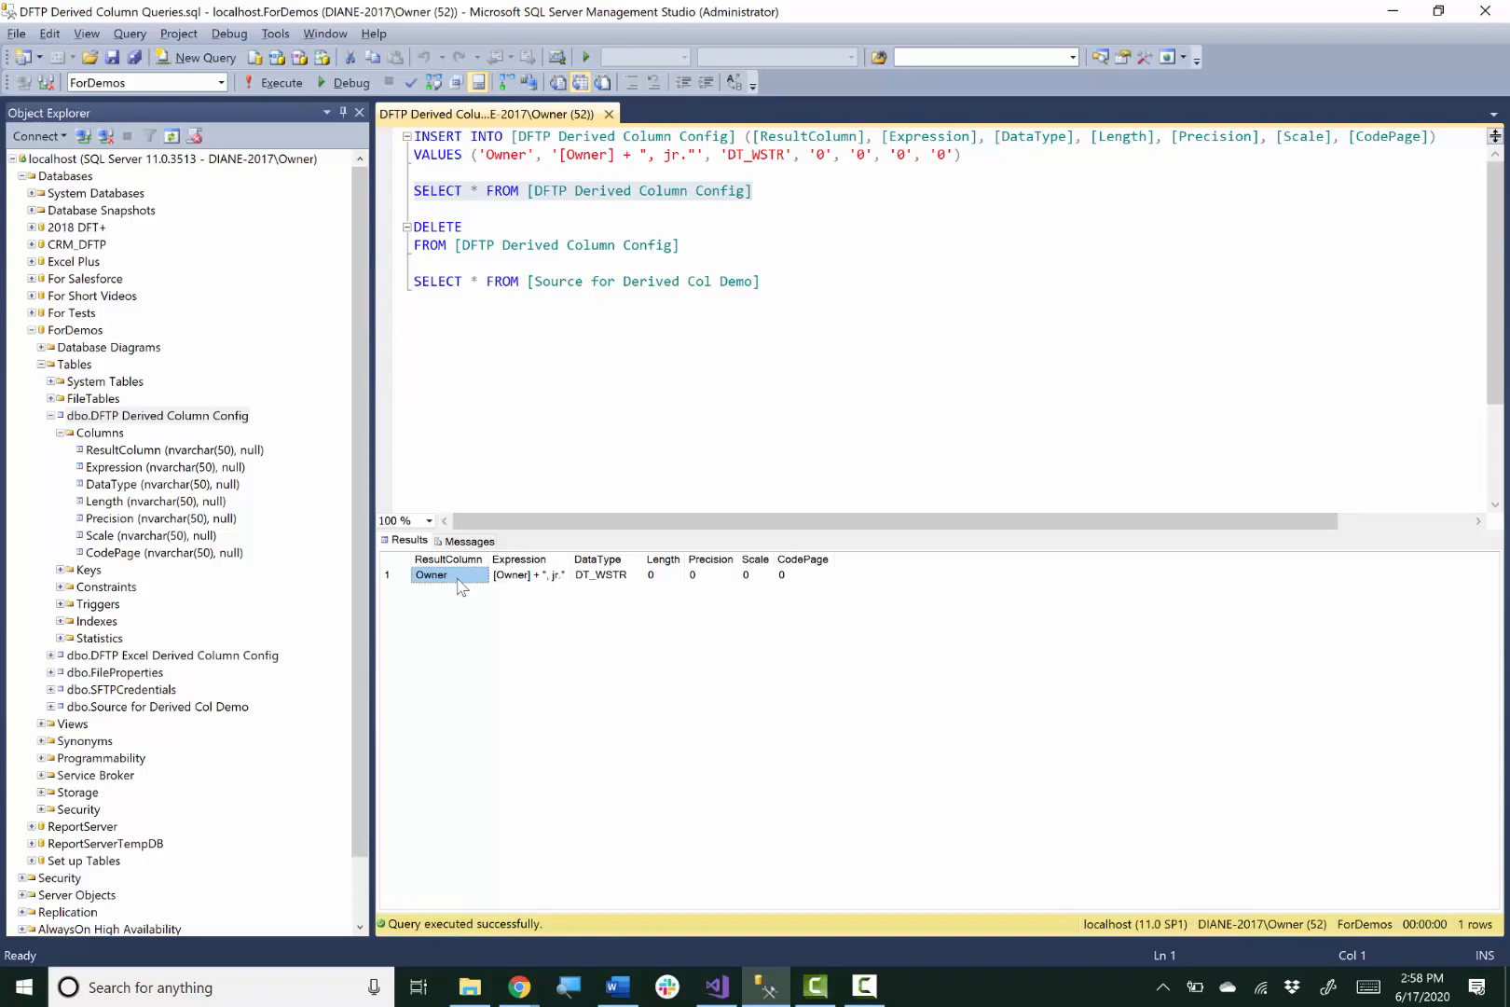
left_click(763, 193)
left_click_drag(763, 193, 415, 191)
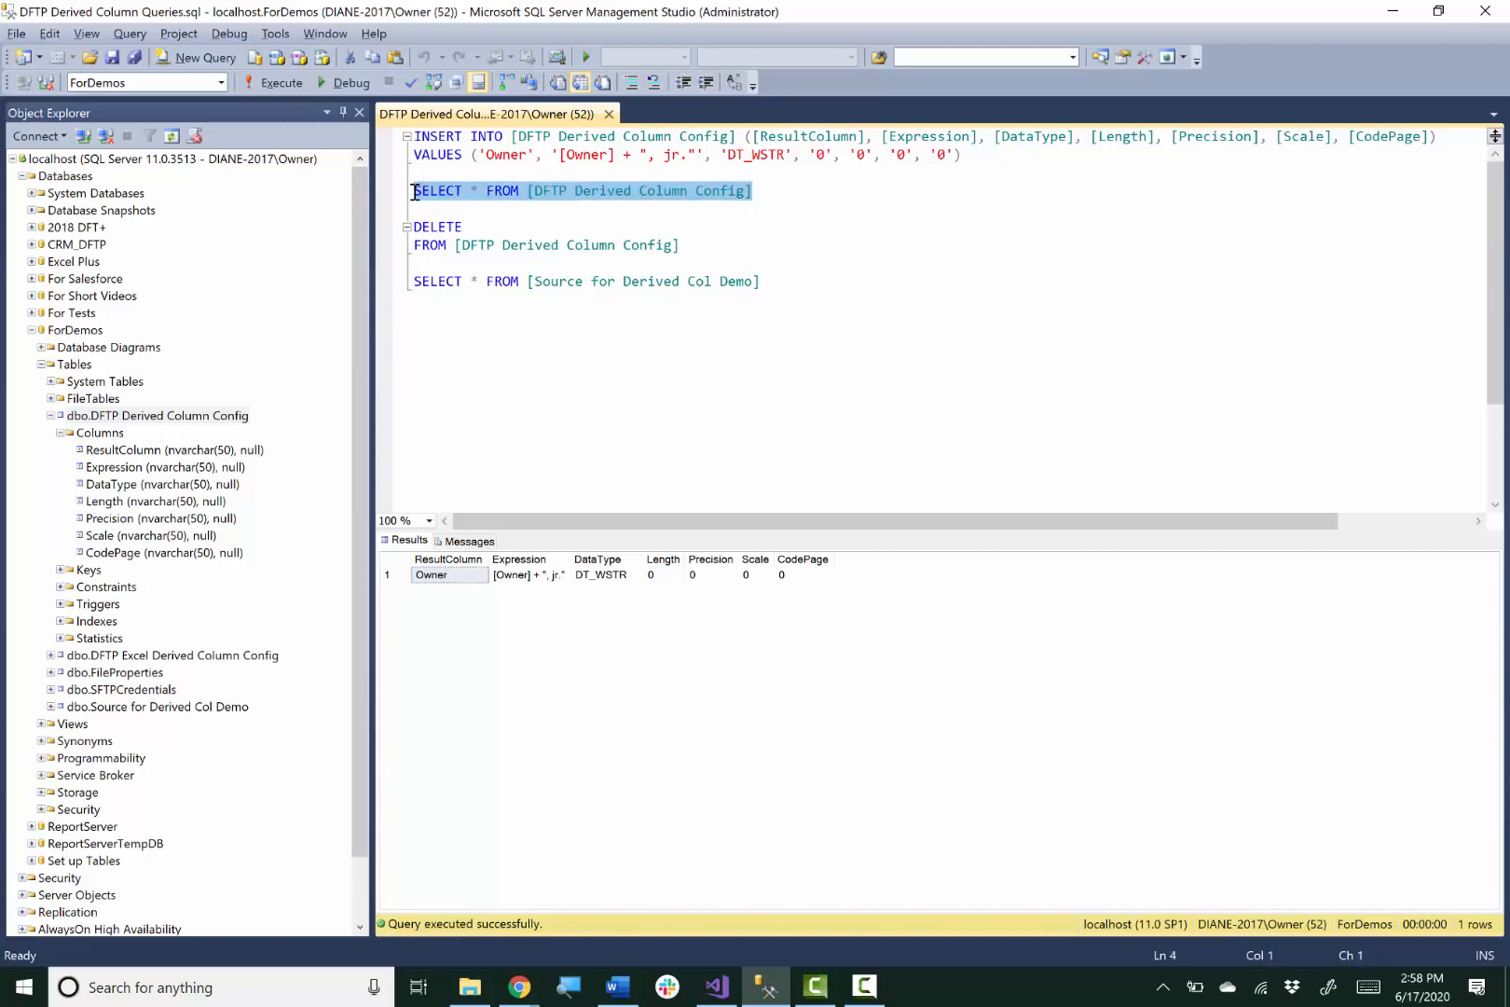
left_click(718, 990)
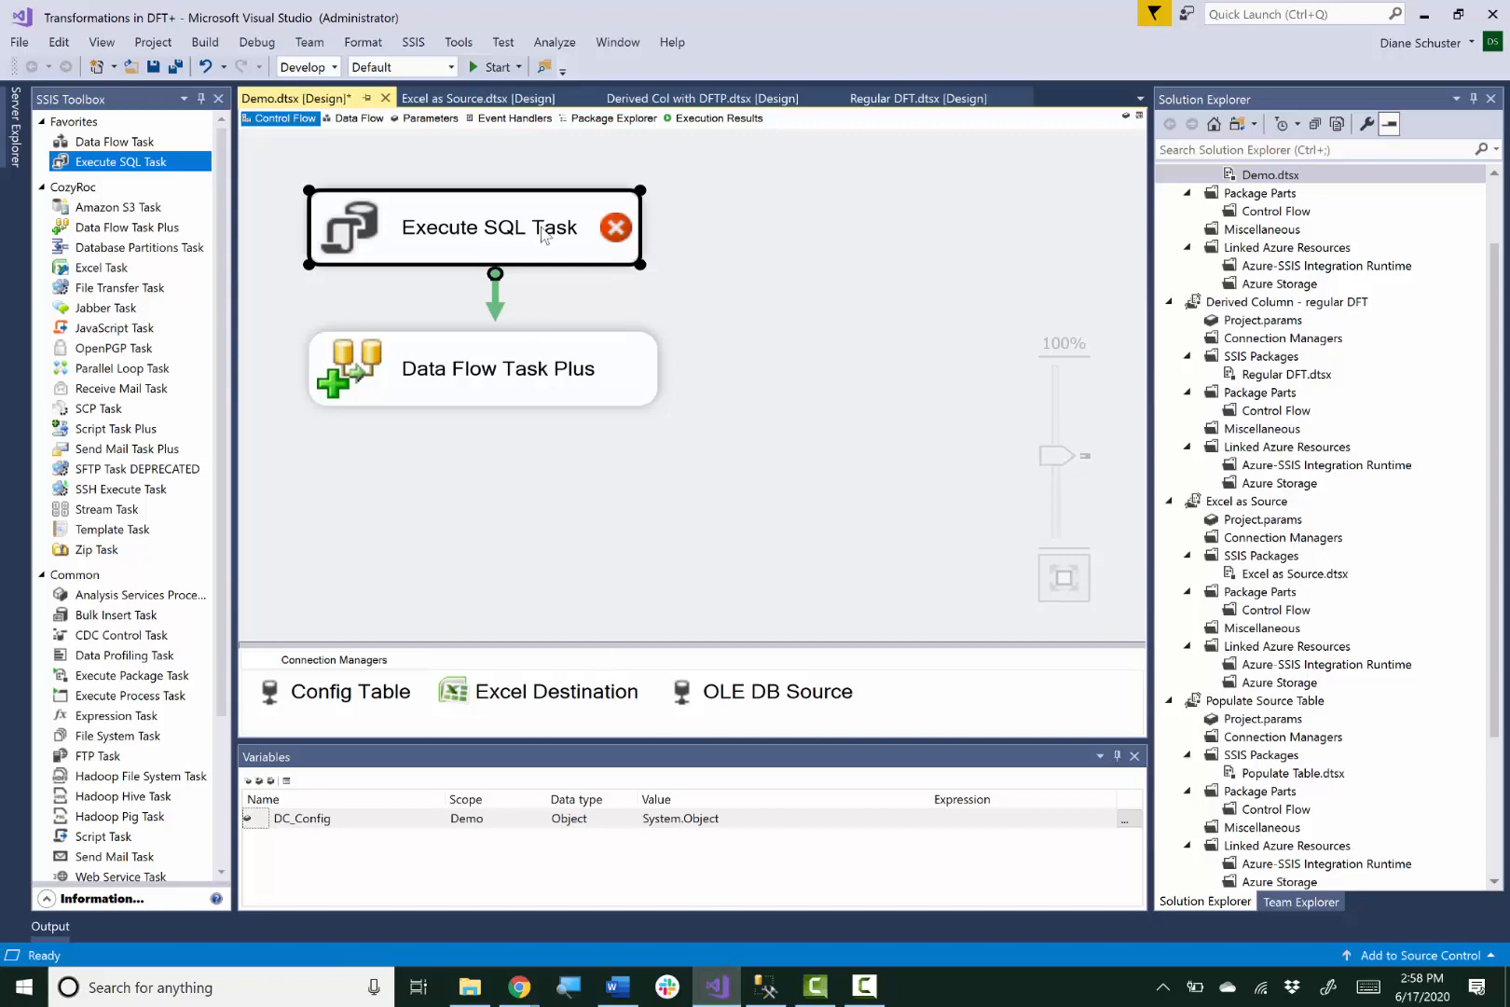
Open the Execute SQL Task editor and set its ResultSet to Full result set
double_click(544, 233)
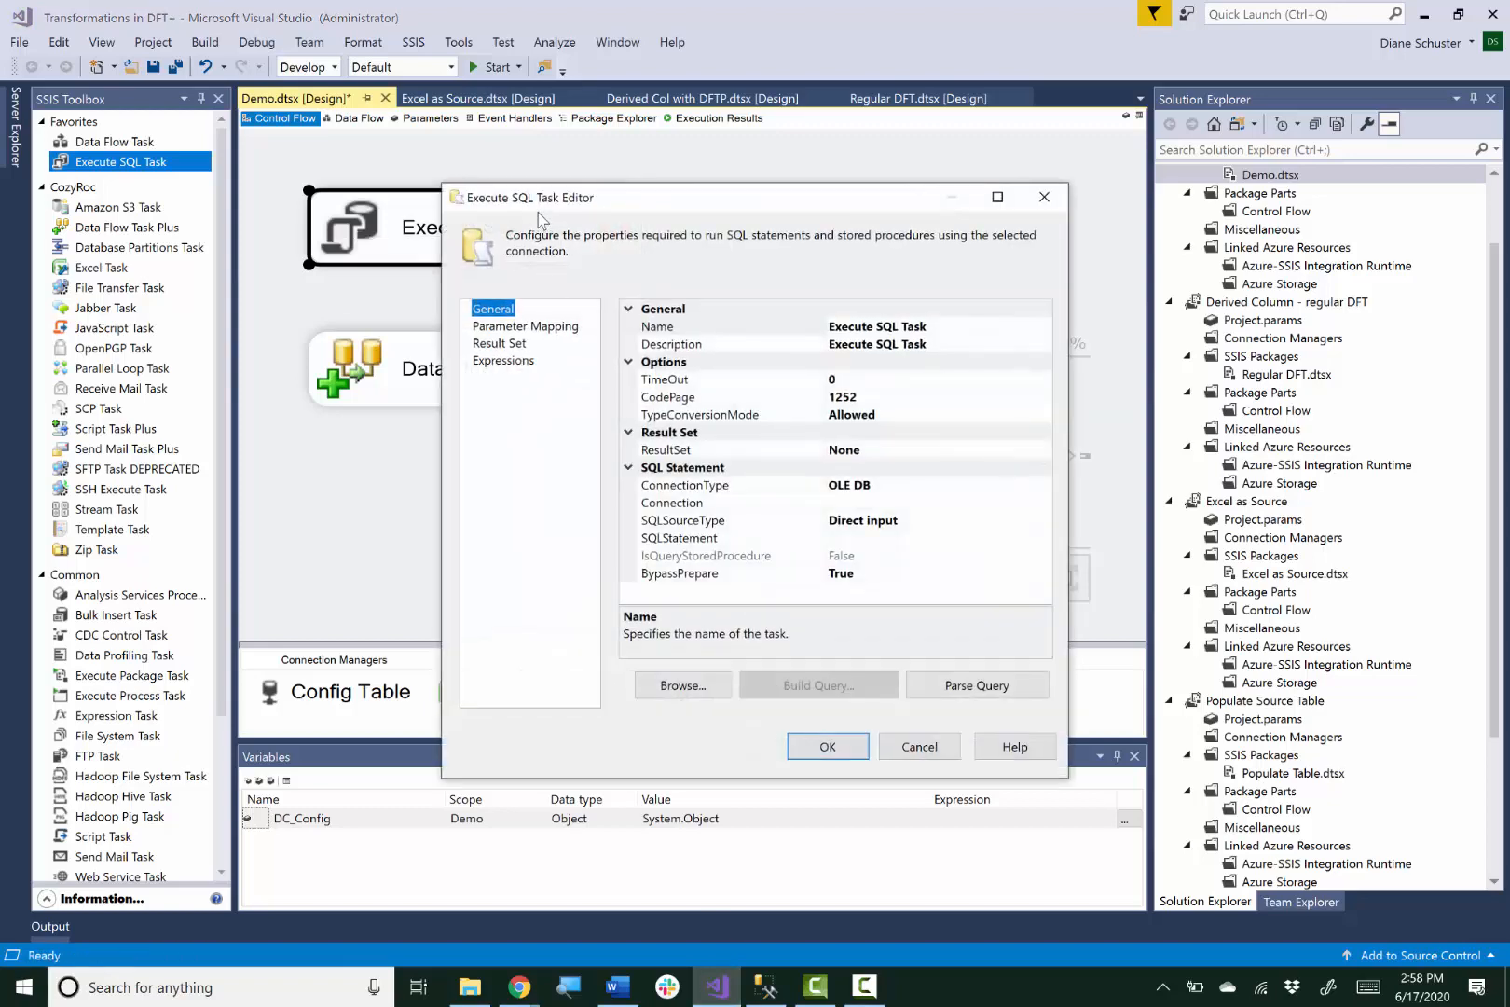
left_click(916, 451)
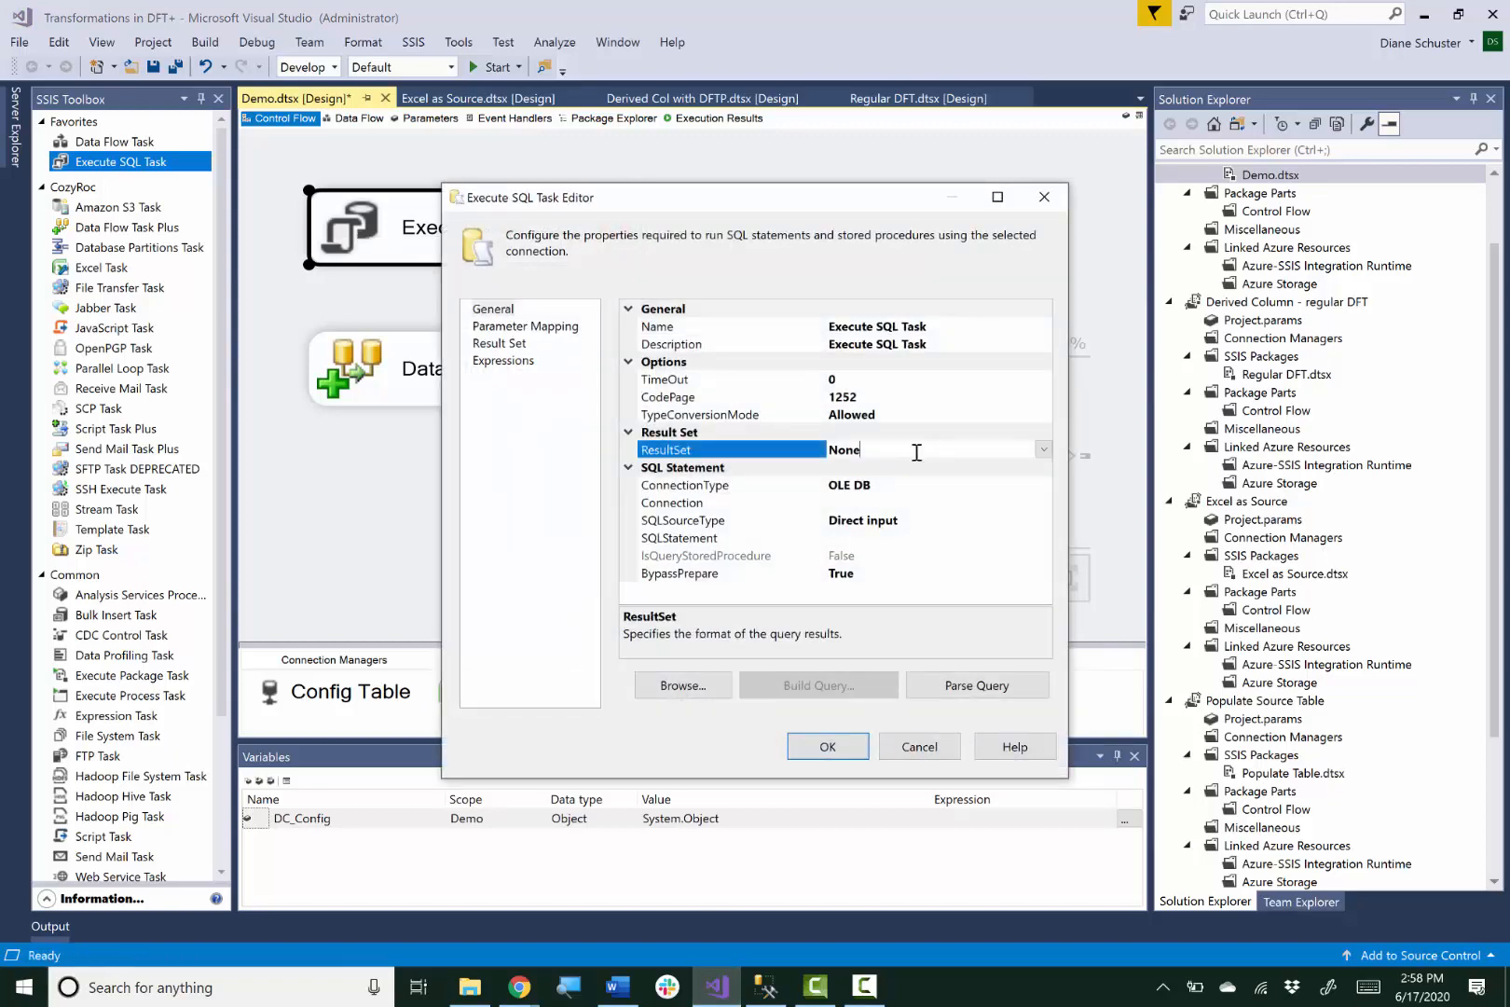
left_click(1043, 449)
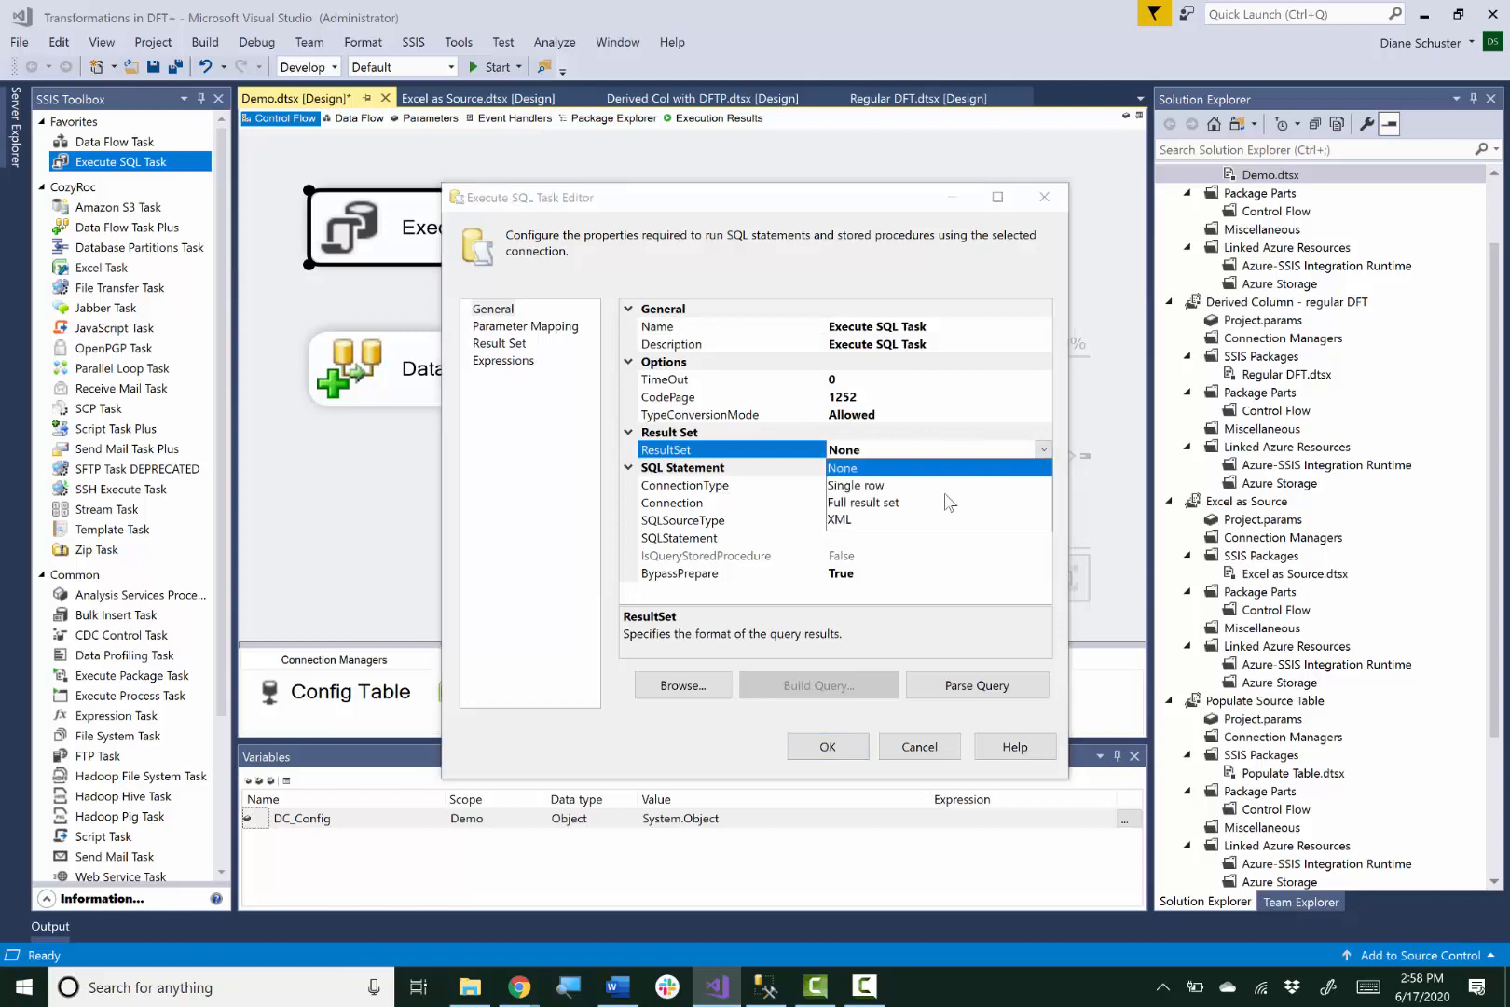
left_click(918, 504)
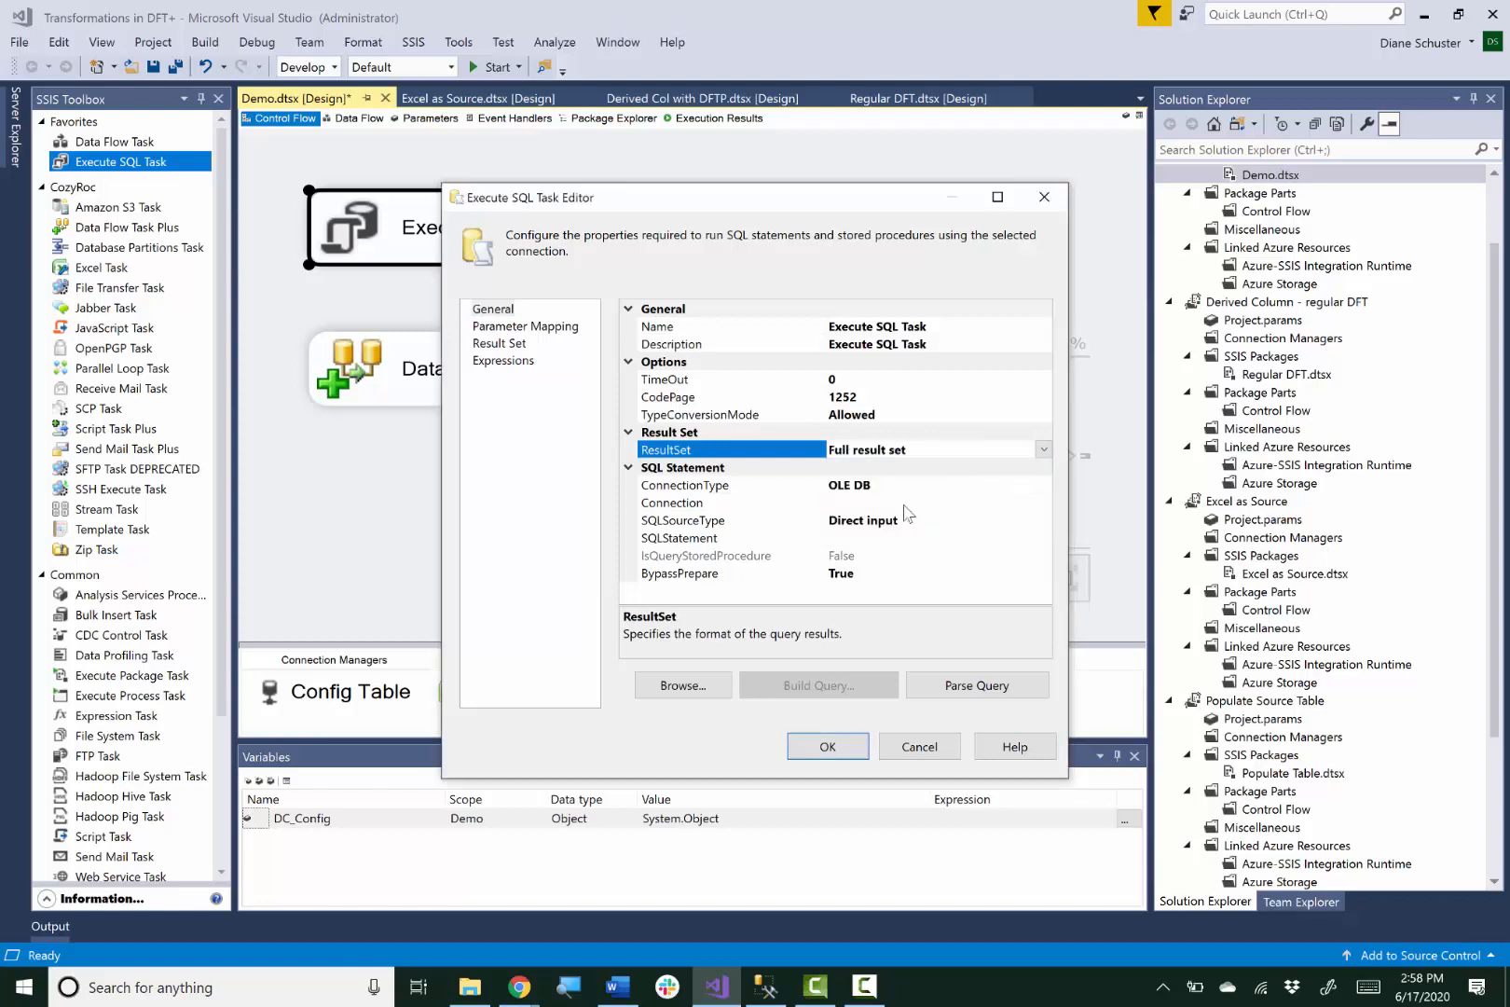
Set the Execute SQL Task's connection to Config Table and its SQL statement to SELECT * FROM [DFTP Derived Column Config]
left_click(838, 502)
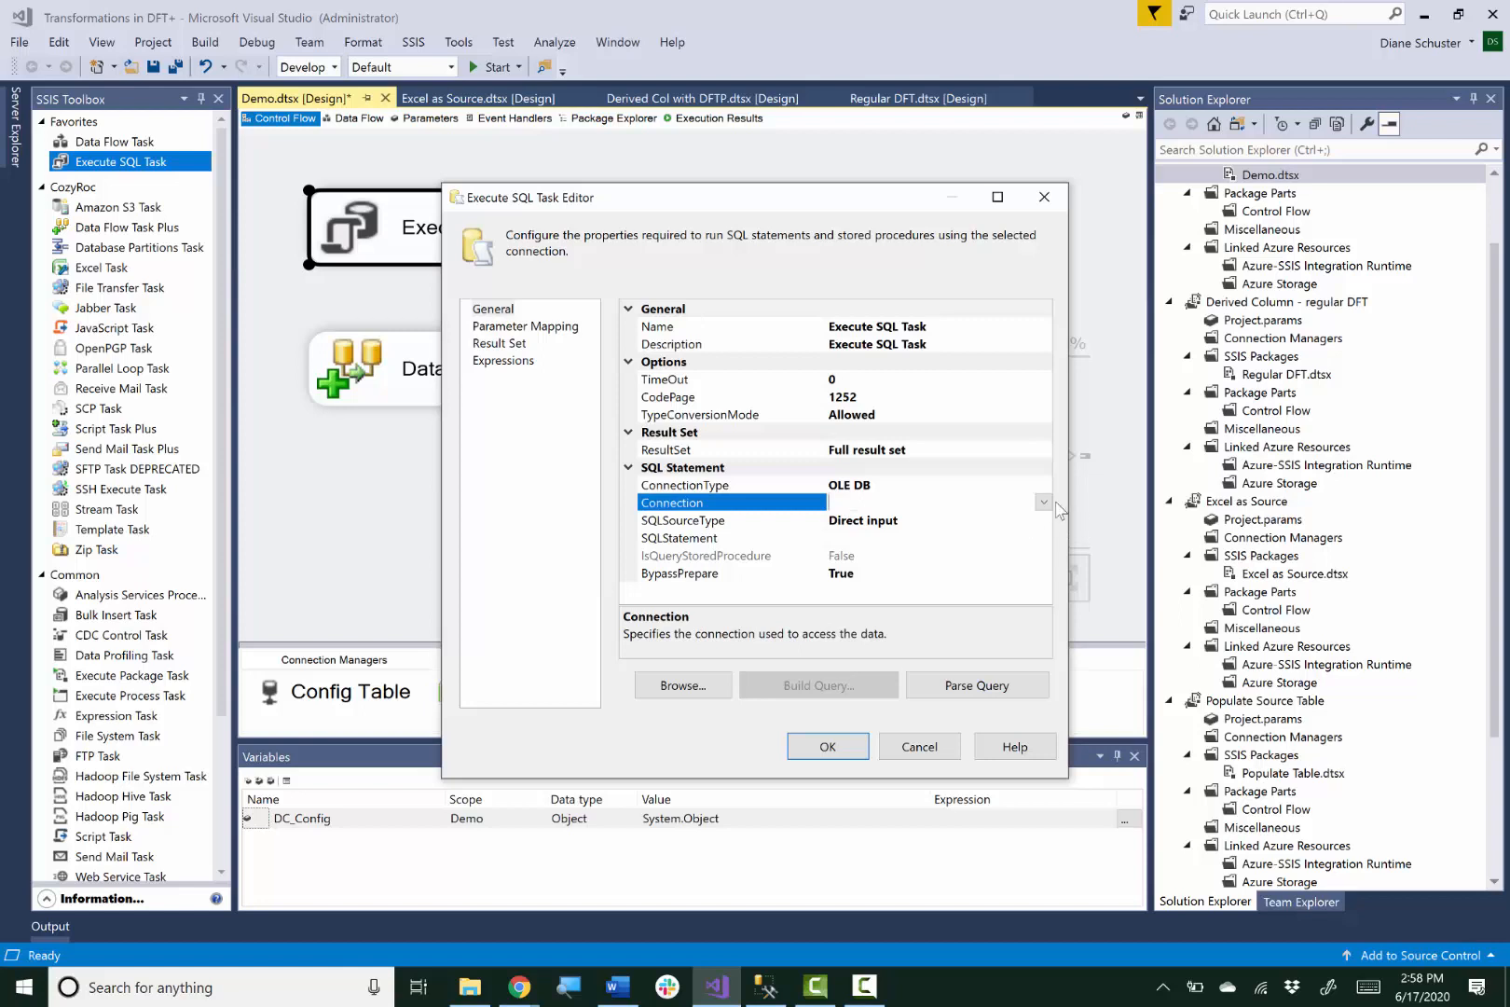
left_click(1043, 501)
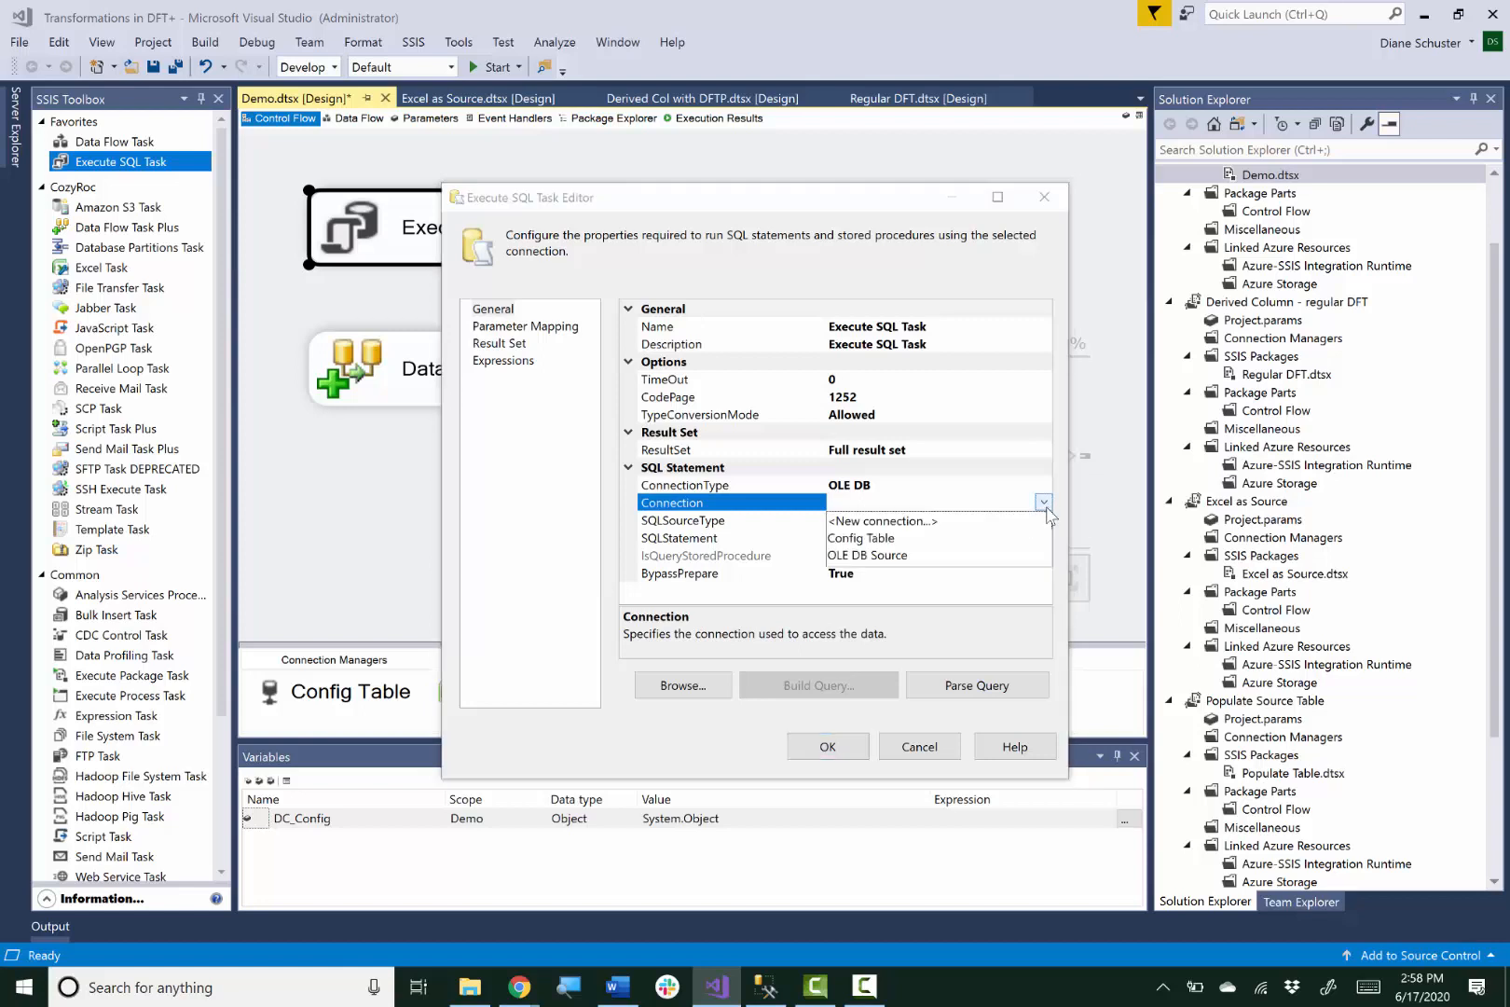
left_click(893, 540)
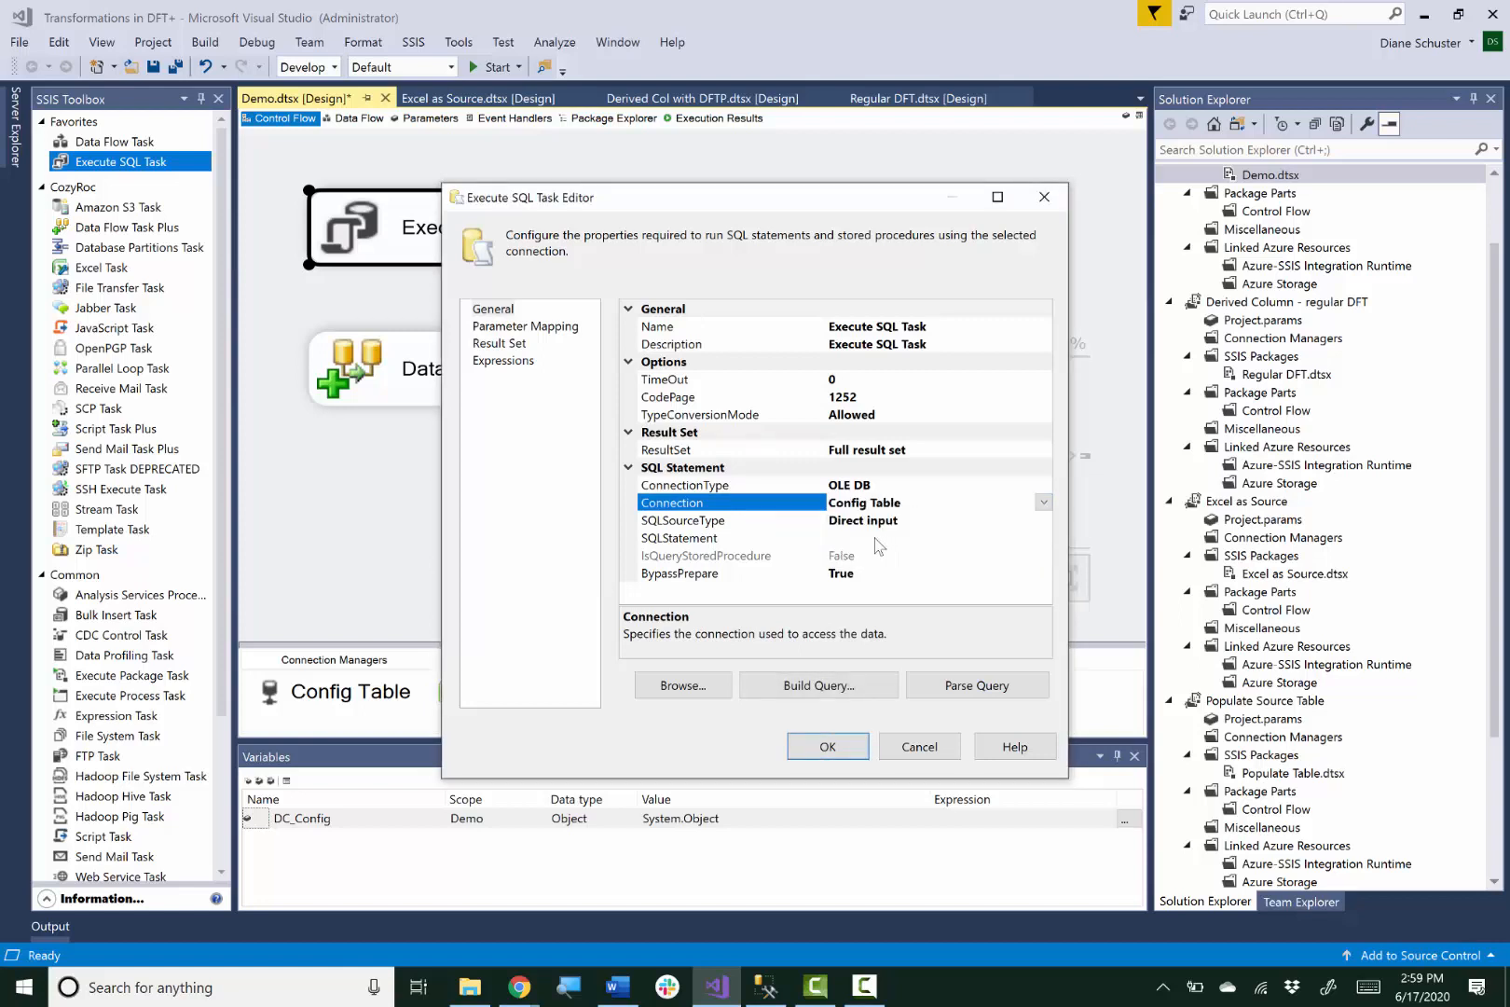
left_click(877, 538)
left_click(1044, 538)
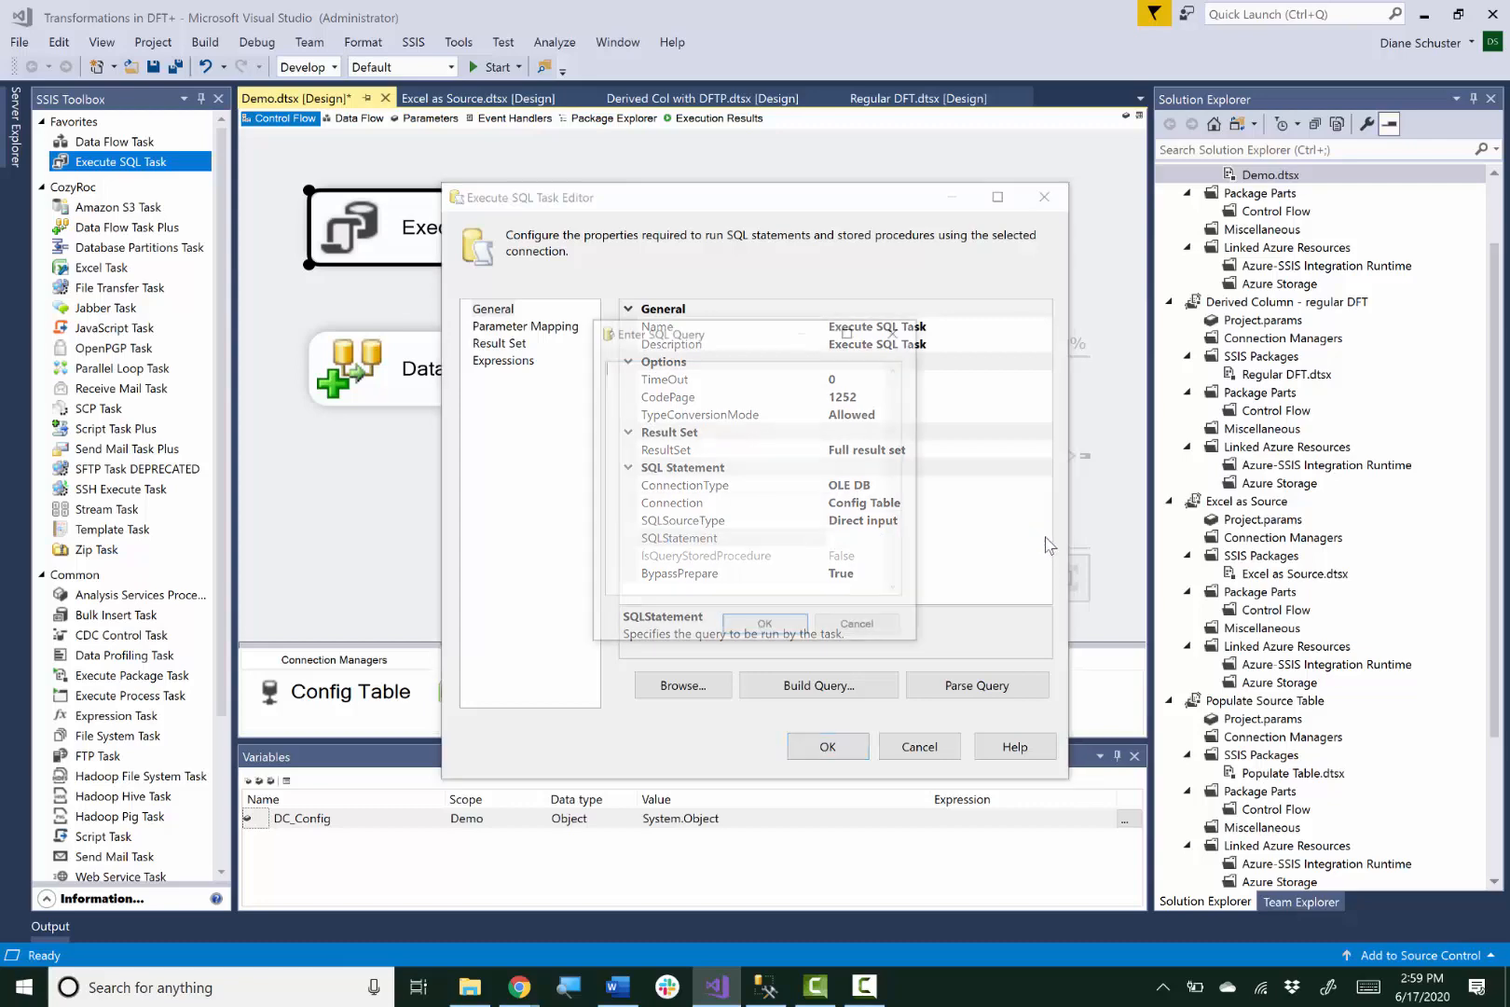
type("SELECT * FROM [DFTP Derived Column Config]")
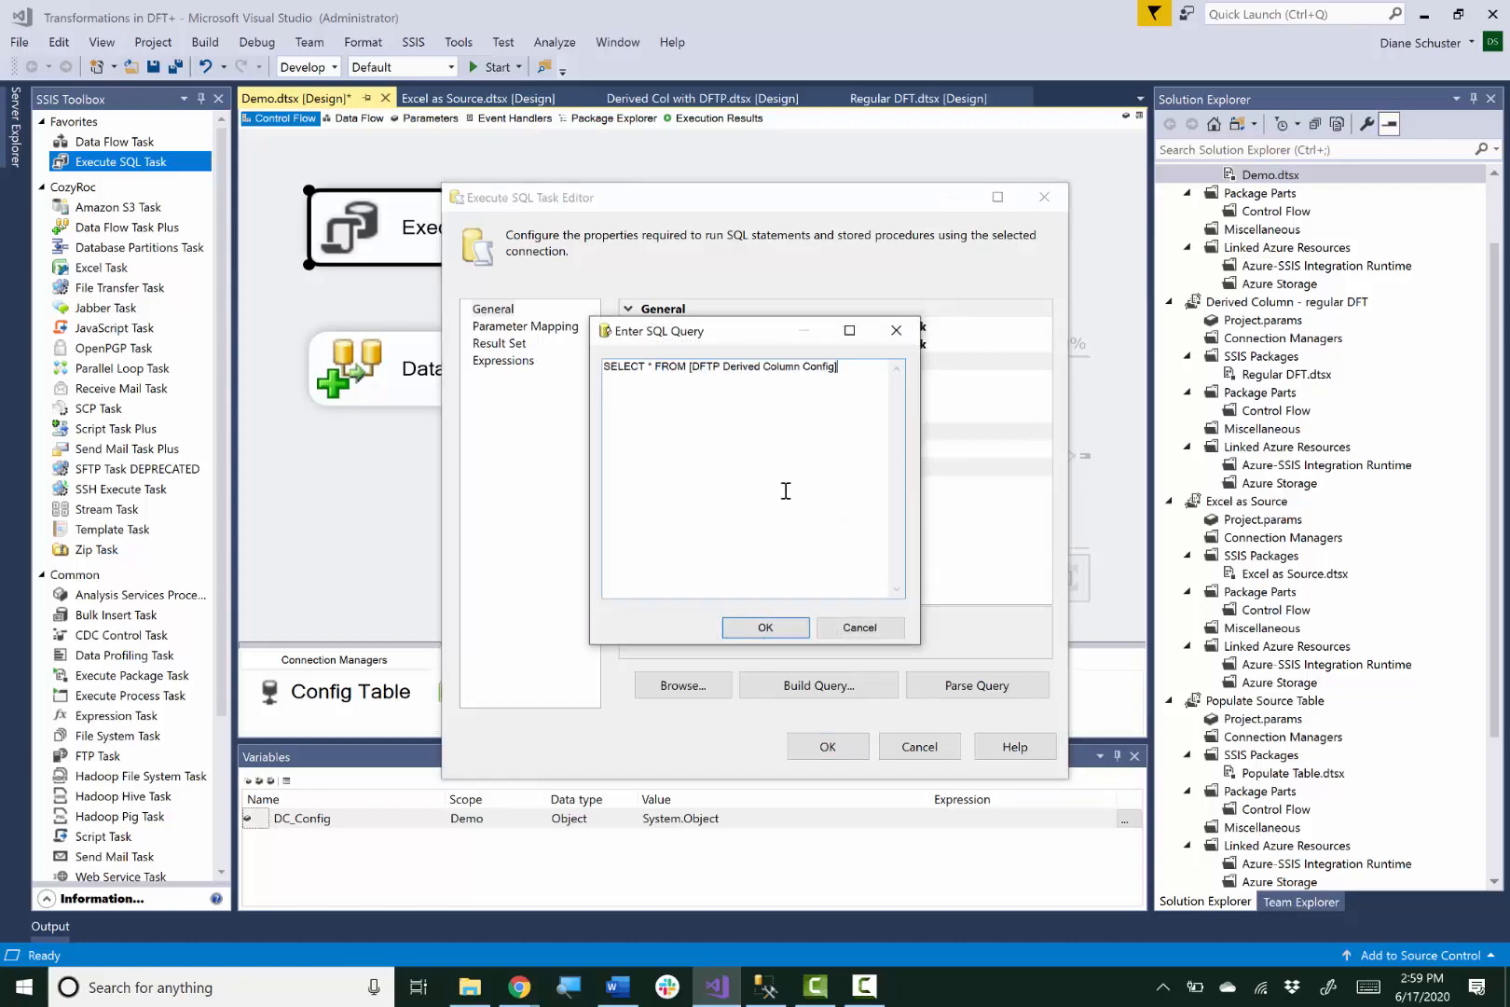
left_click(763, 627)
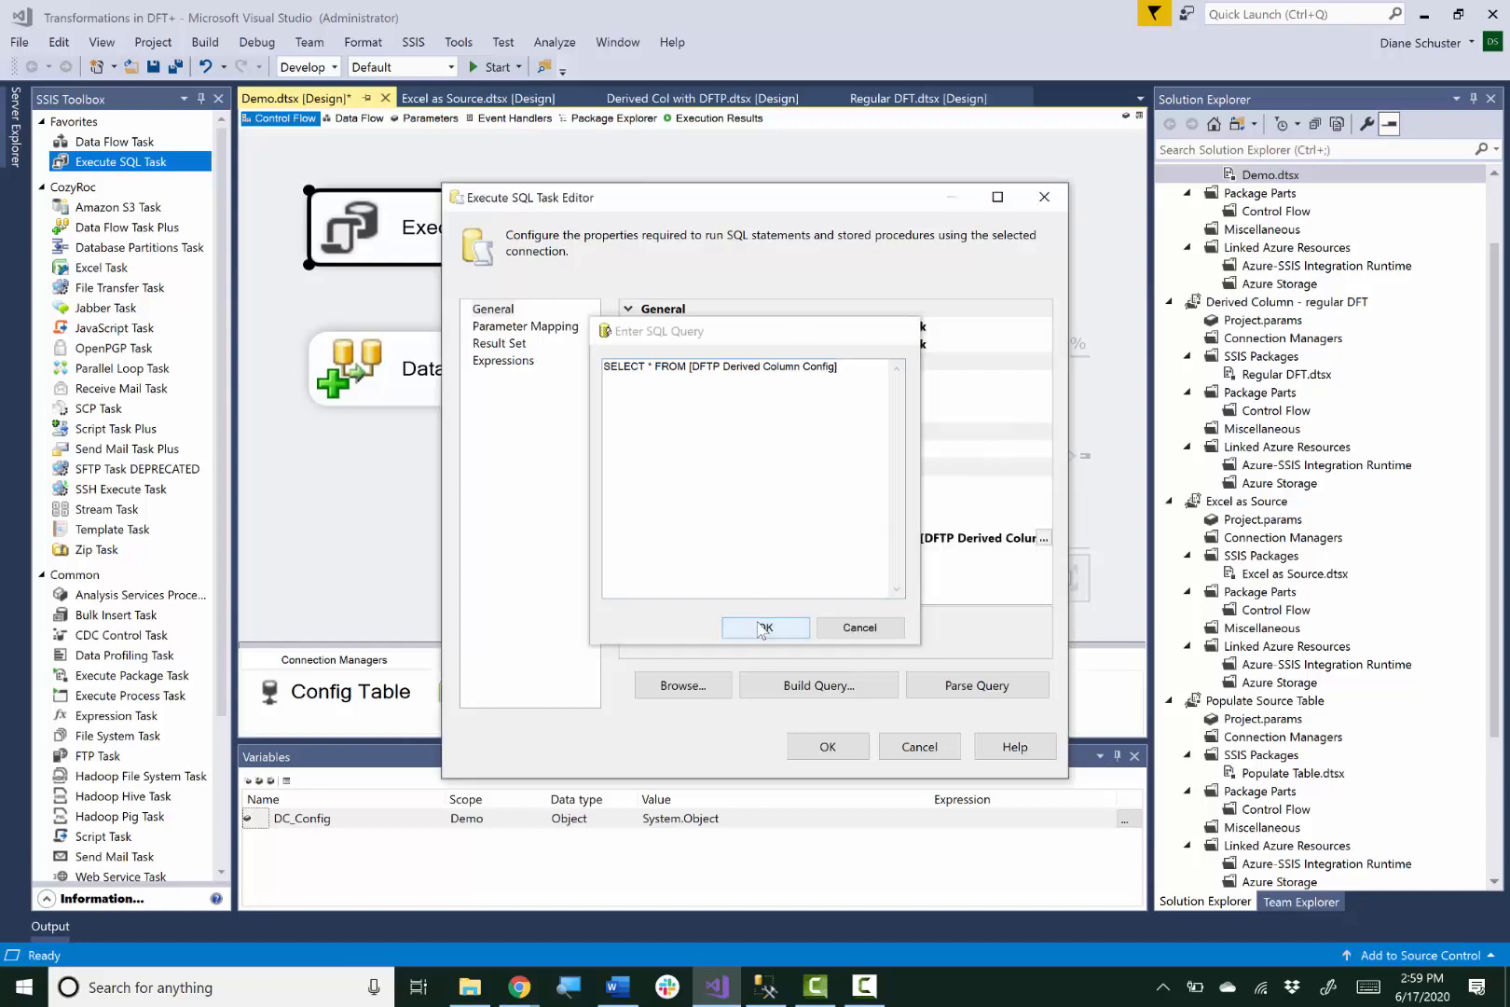
Add a result set mapping with result name 0 to the User::DC_Config variable and confirm the Execute SQL Task editor
left_click(519, 345)
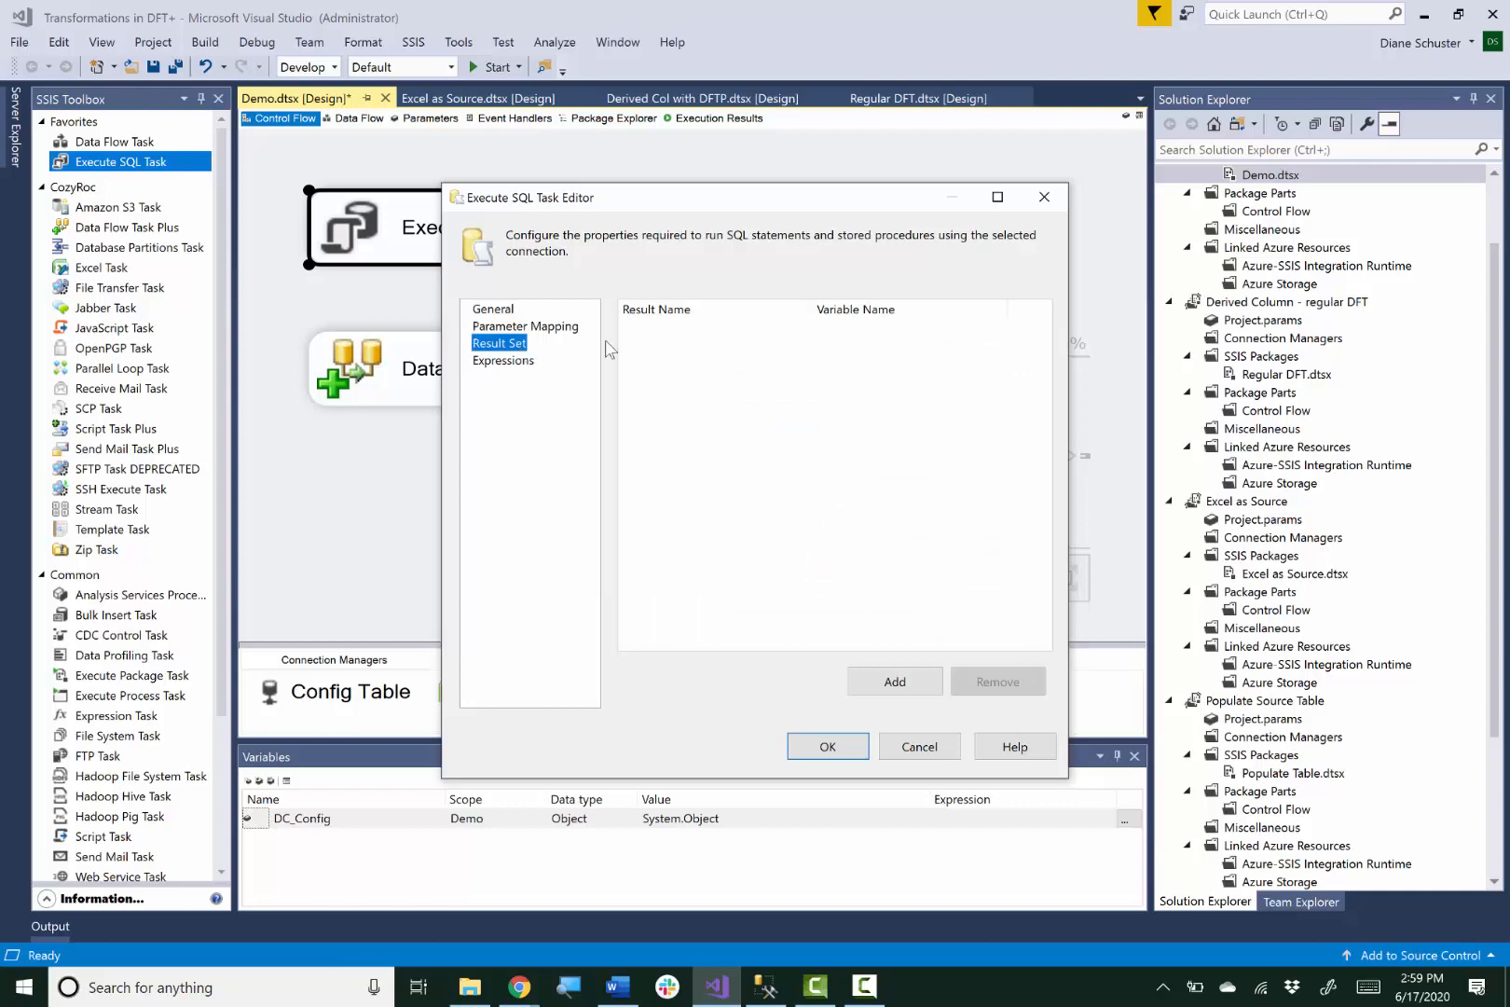
left_click(923, 685)
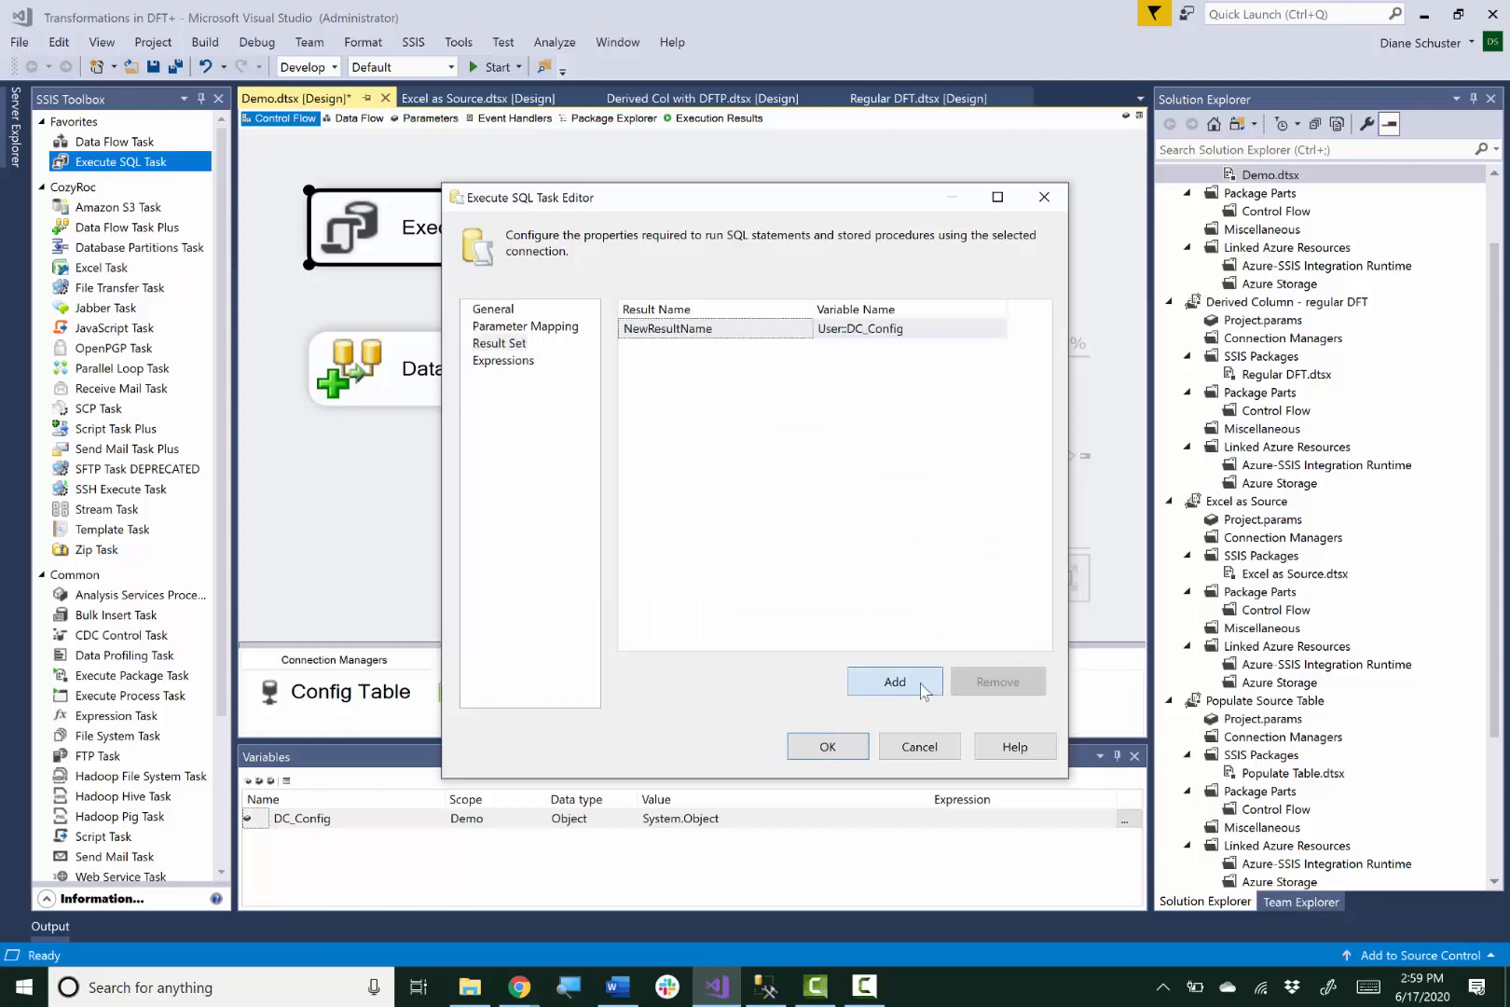
left_click(736, 337)
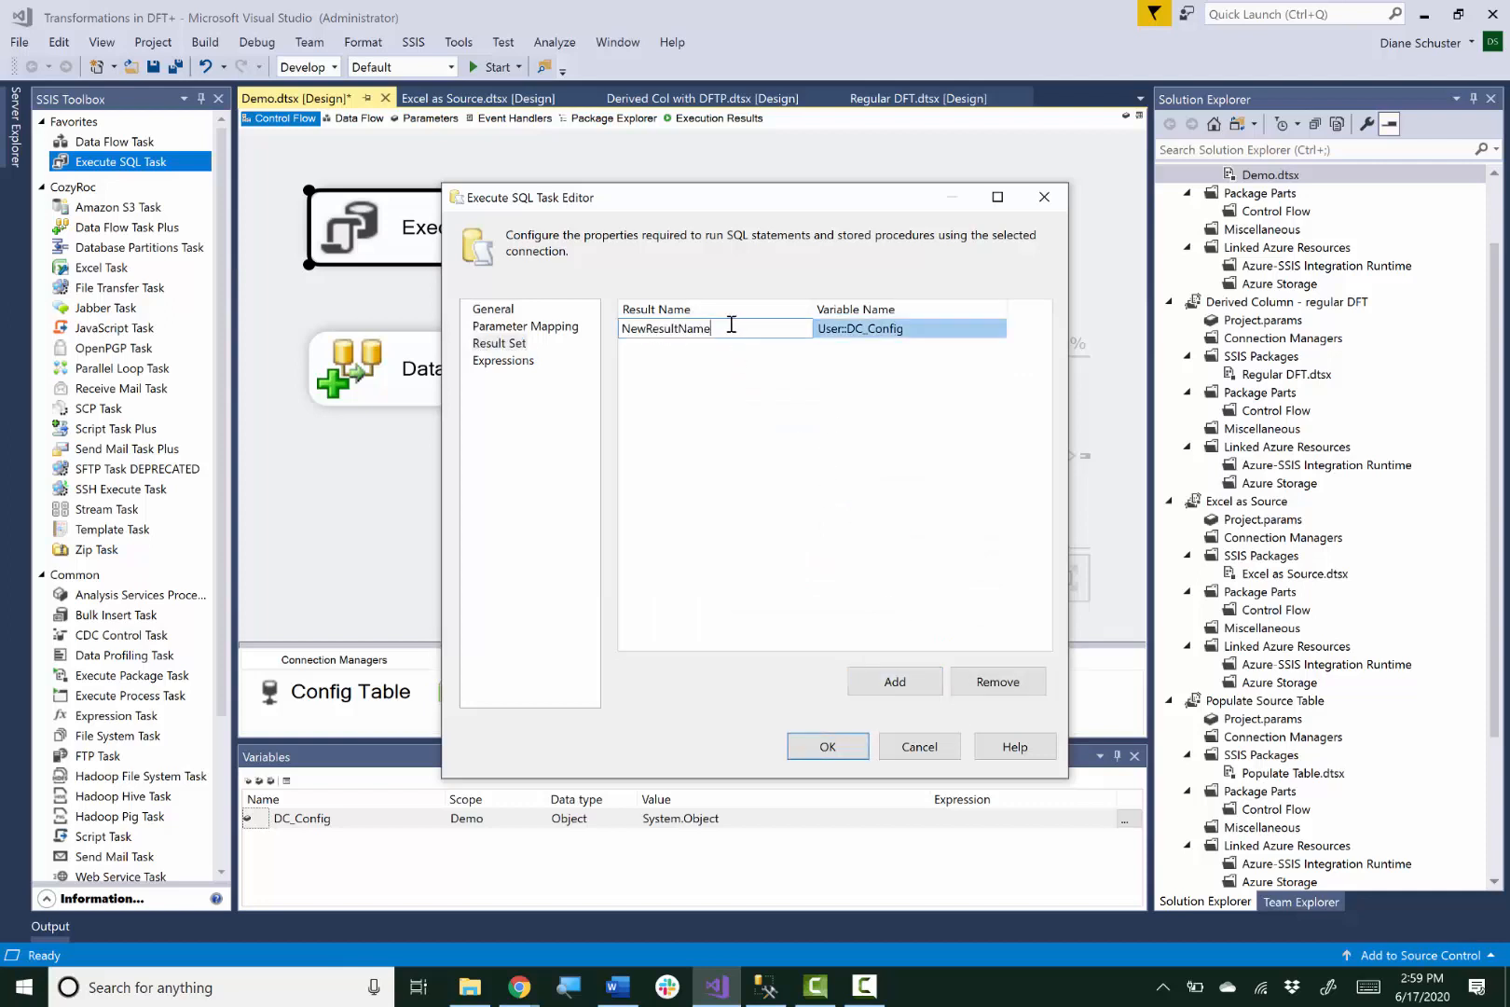
left_click(729, 326)
type("0")
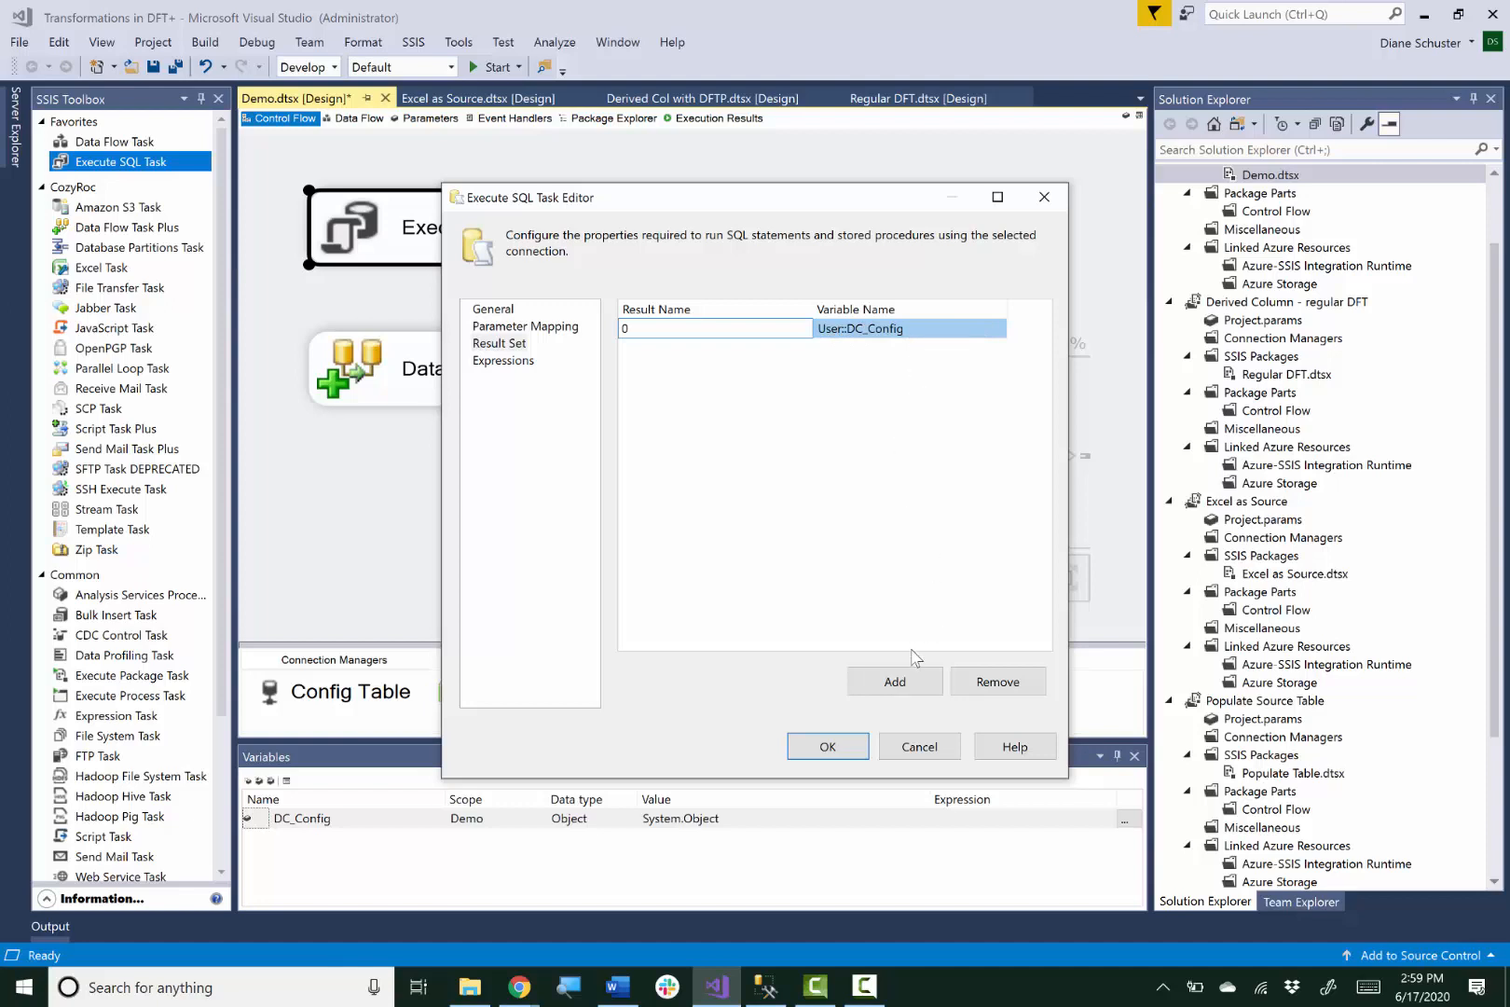
left_click(828, 747)
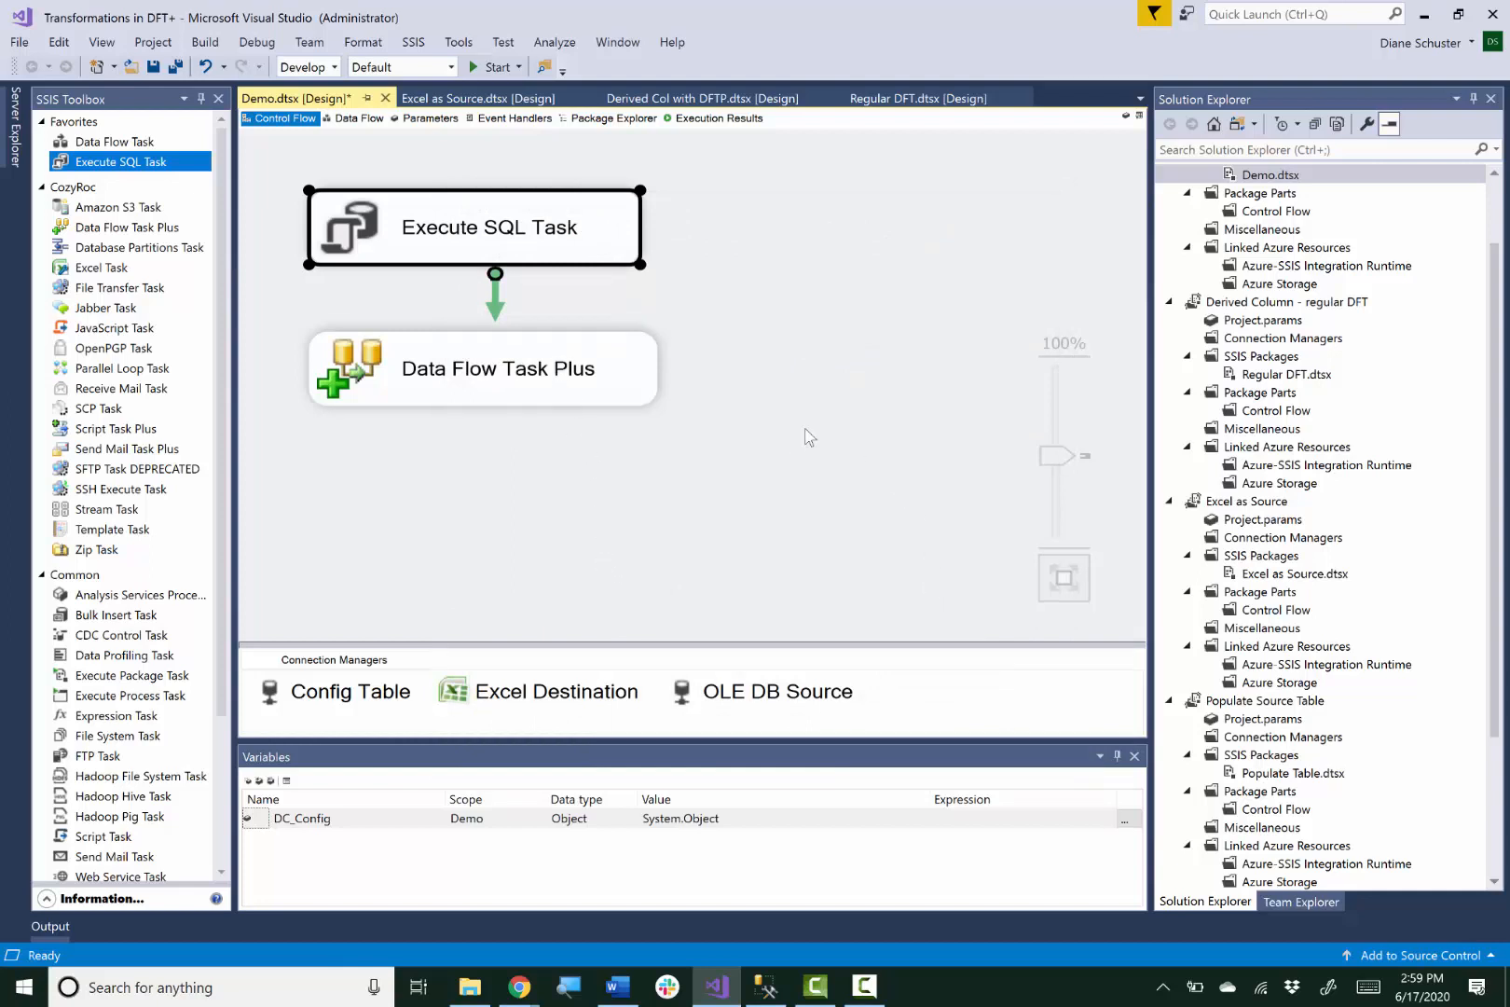
Connect the Execute SQL Task to the Data Flow Task Plus with a precedence constraint and save the package
left_click_drag(494, 298, 492, 384)
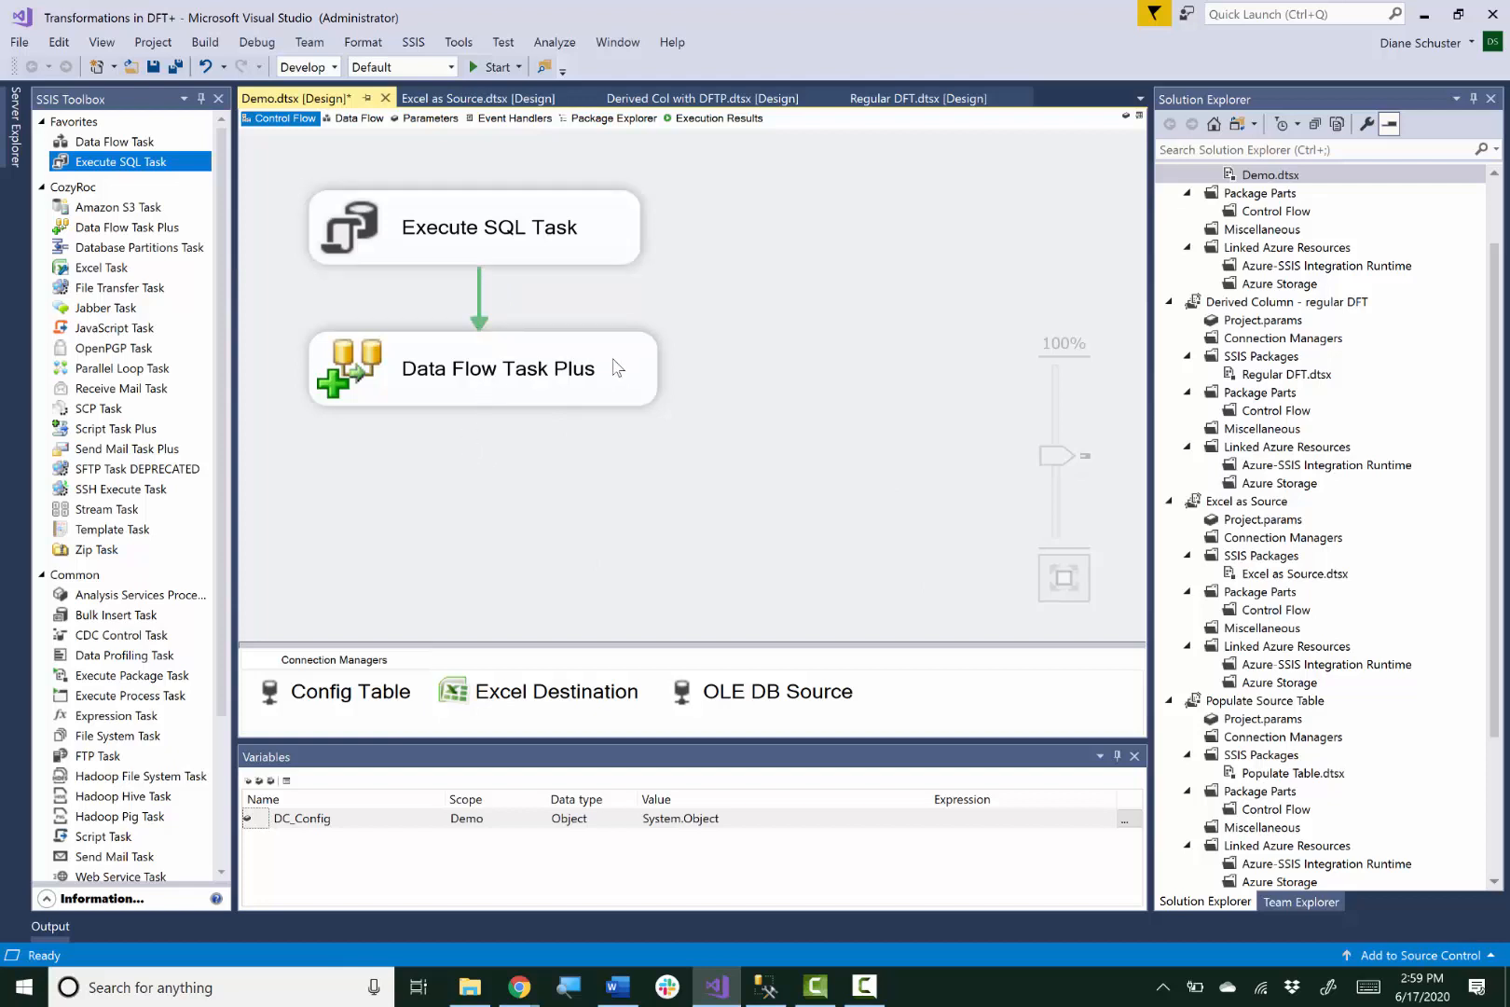
left_click(175, 67)
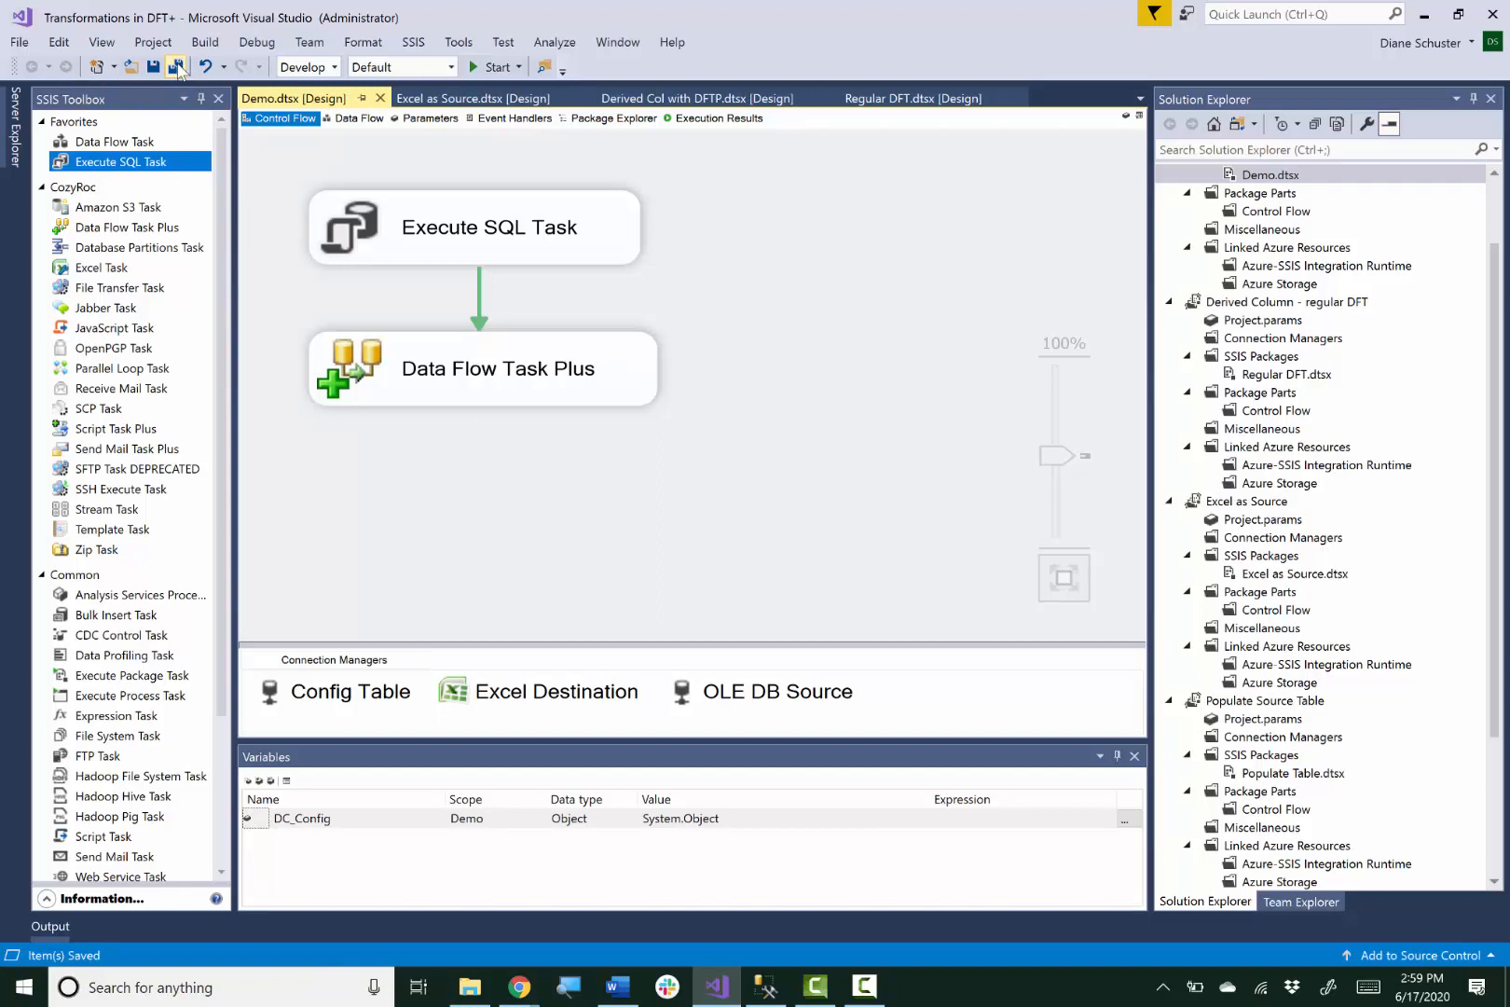
Run the package and switch back to design mode once execution completes
left_click(492, 67)
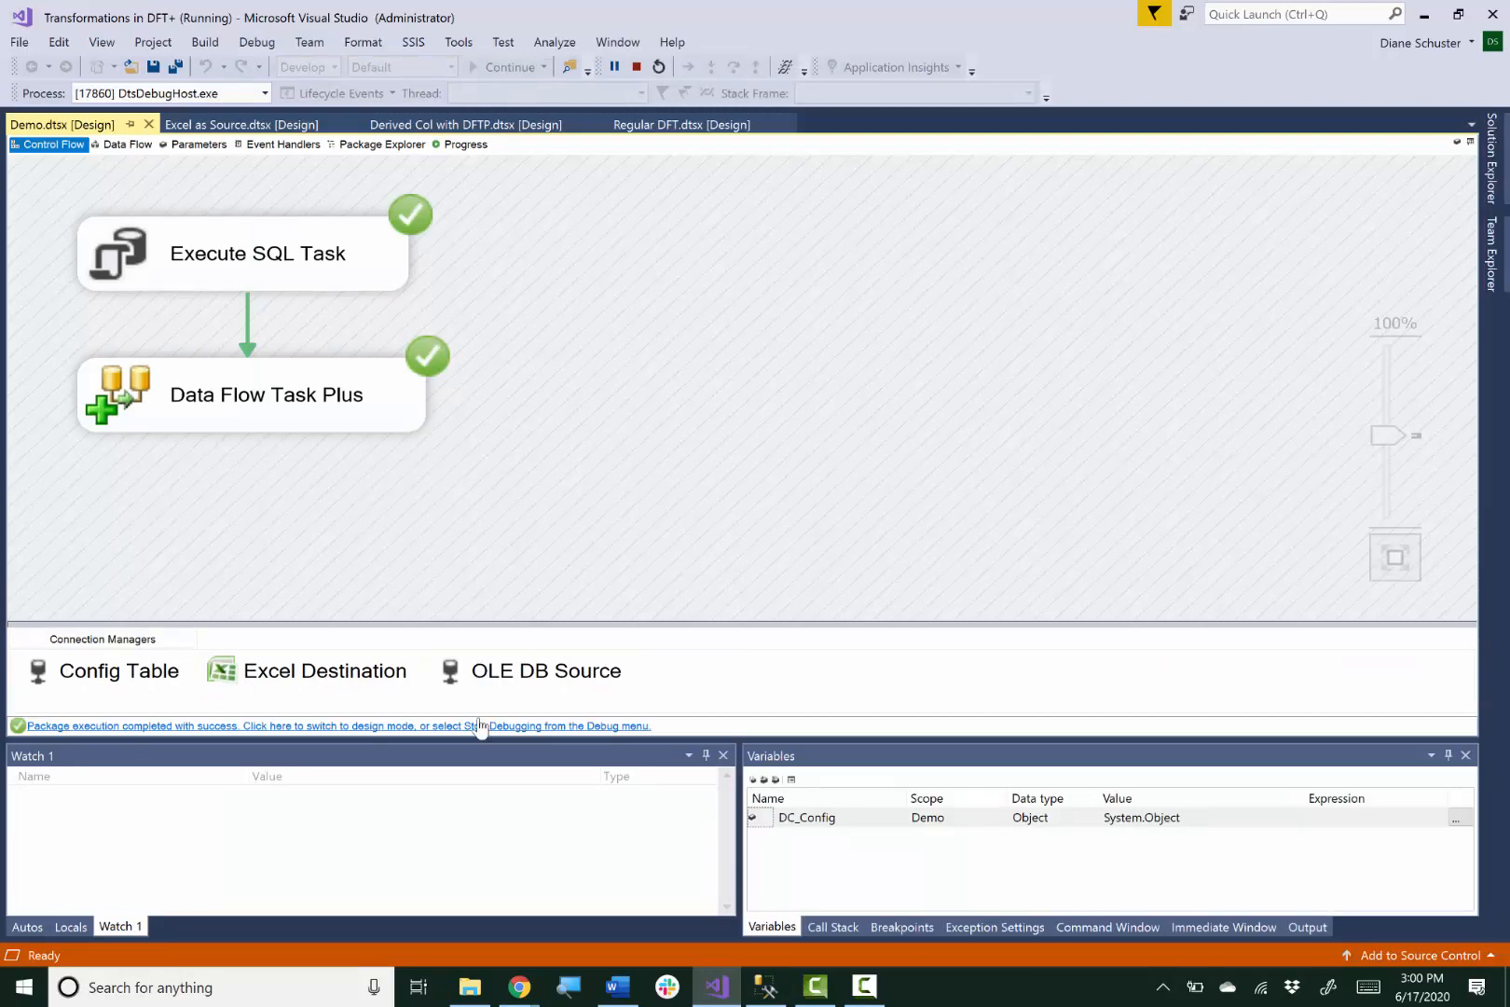
left_click(468, 727)
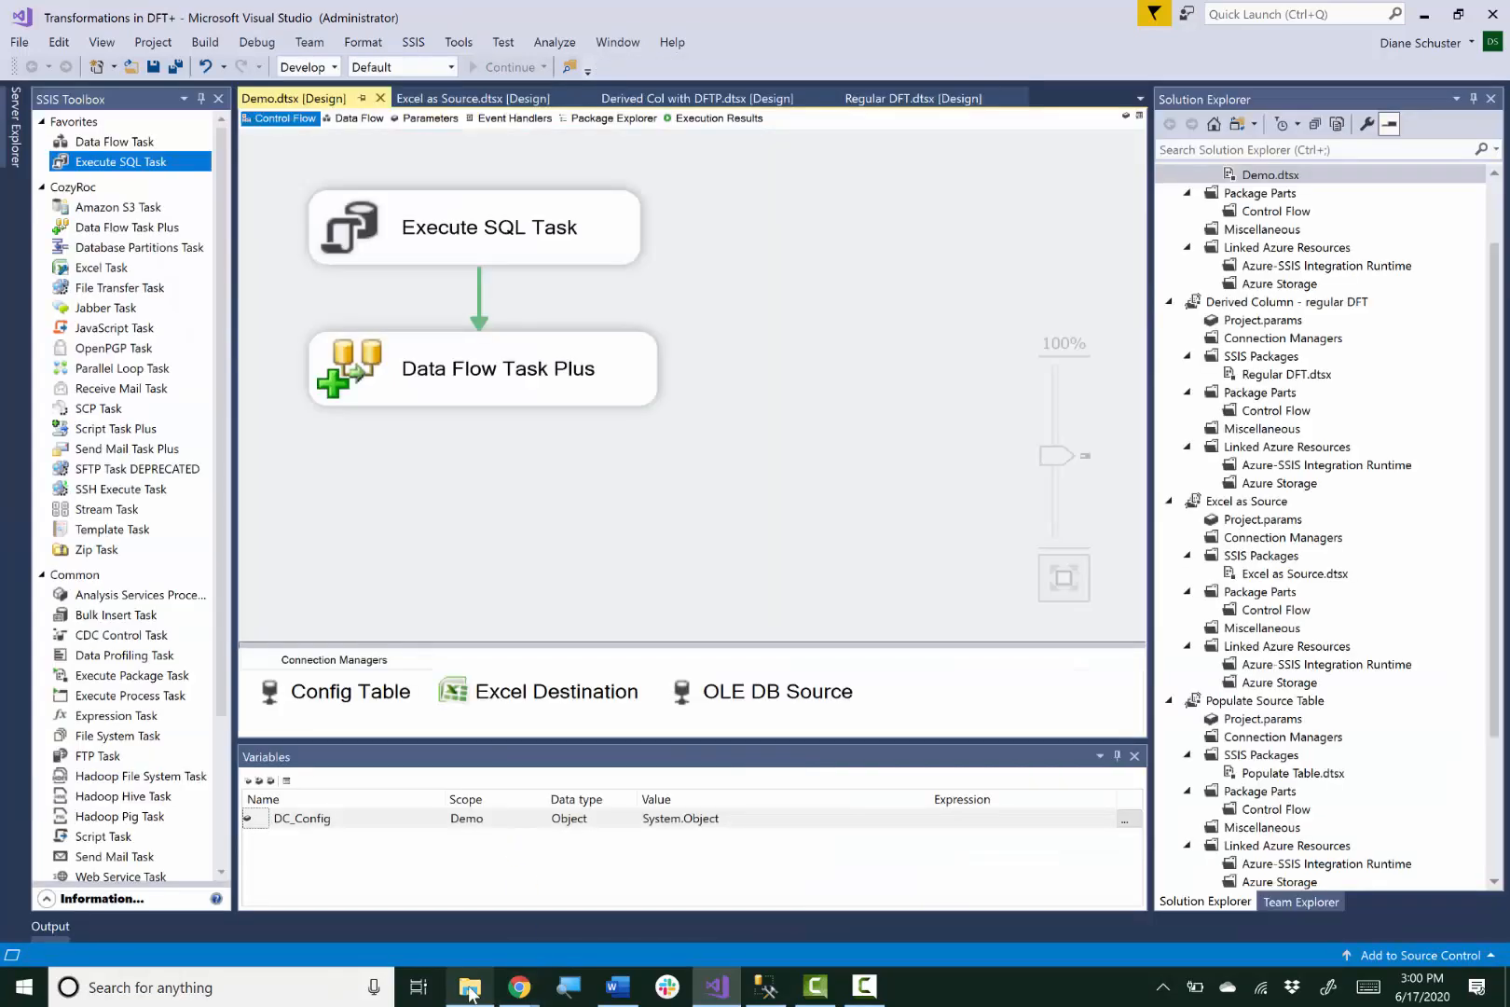
Switch to File Explorer and open Fountain-output.xls from the DFTP with Derived Column - output folder
left_click(470, 990)
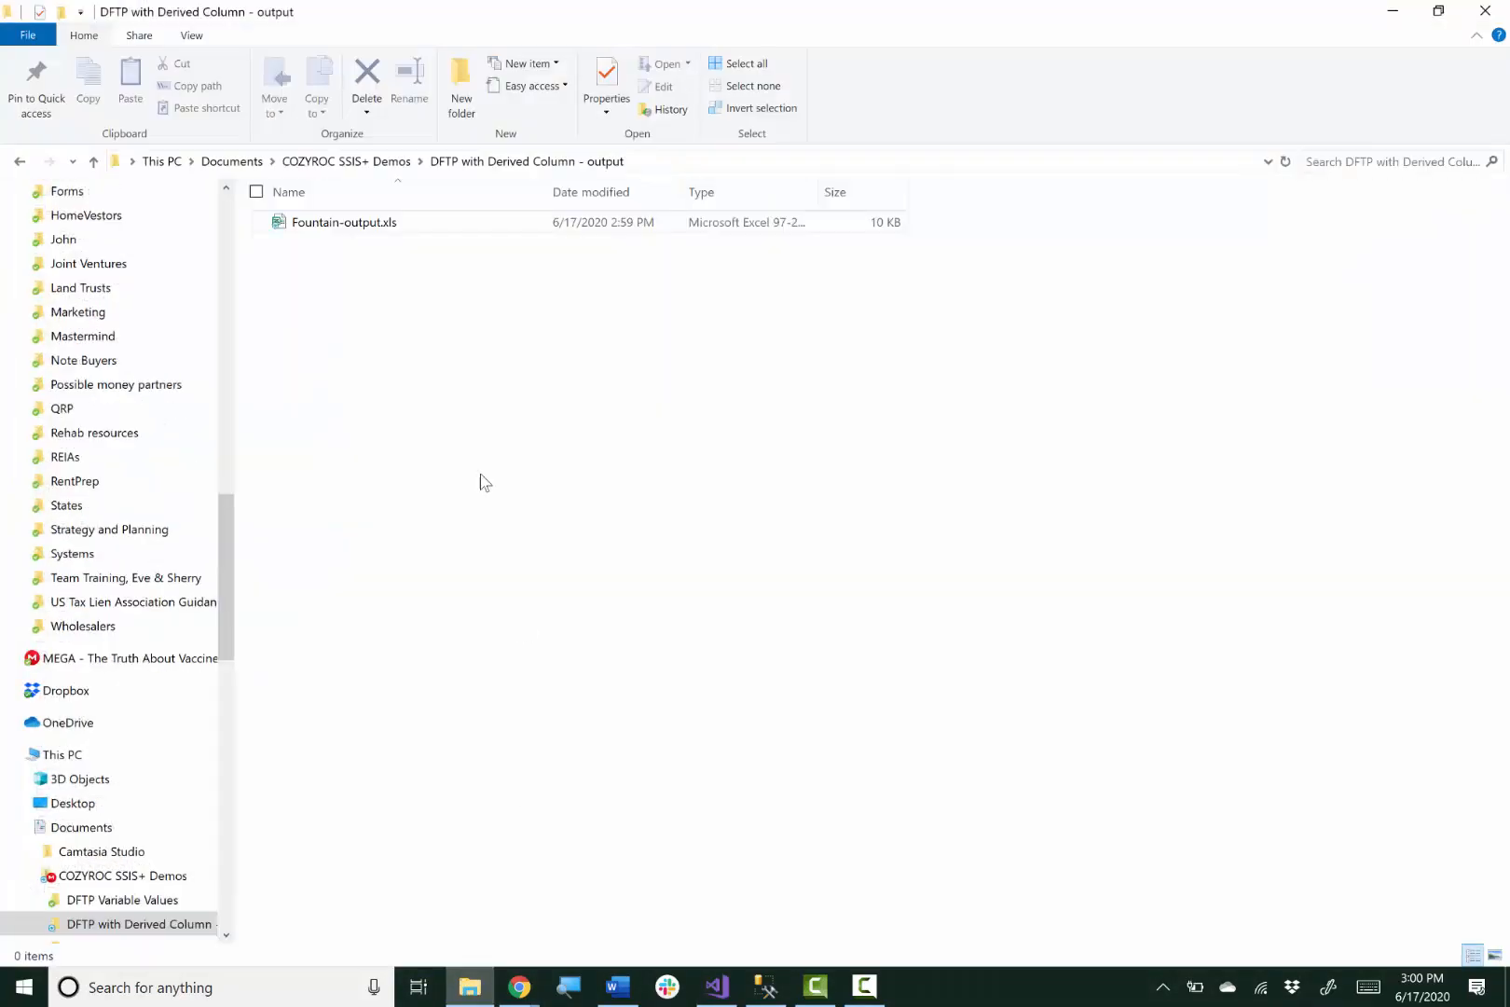
left_click(338, 225)
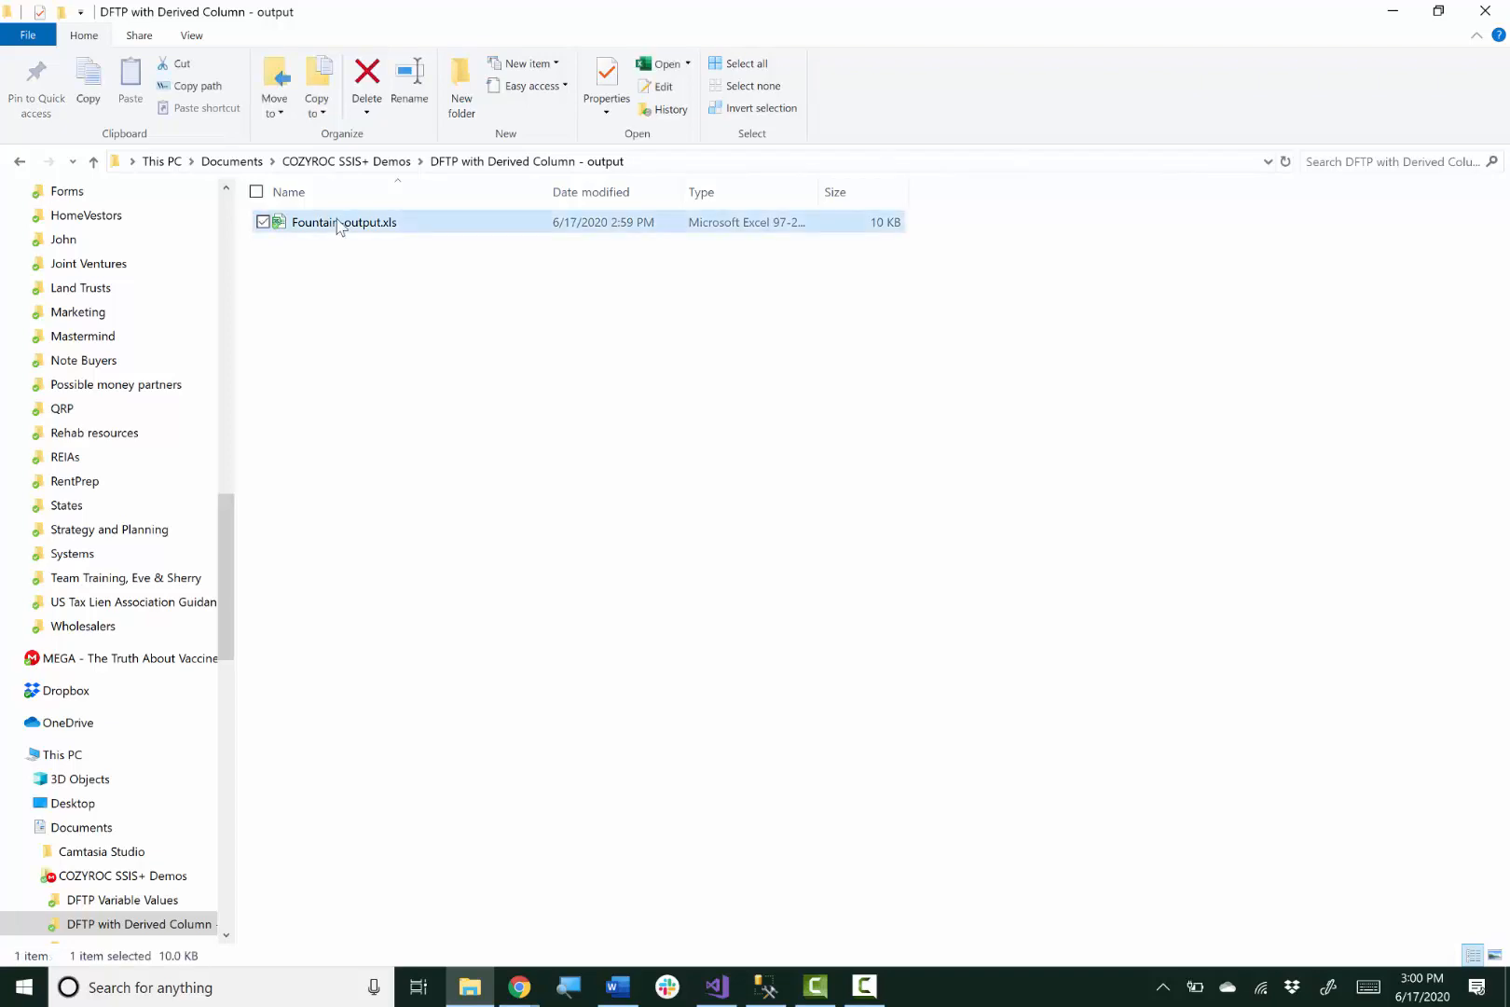
double_click(338, 225)
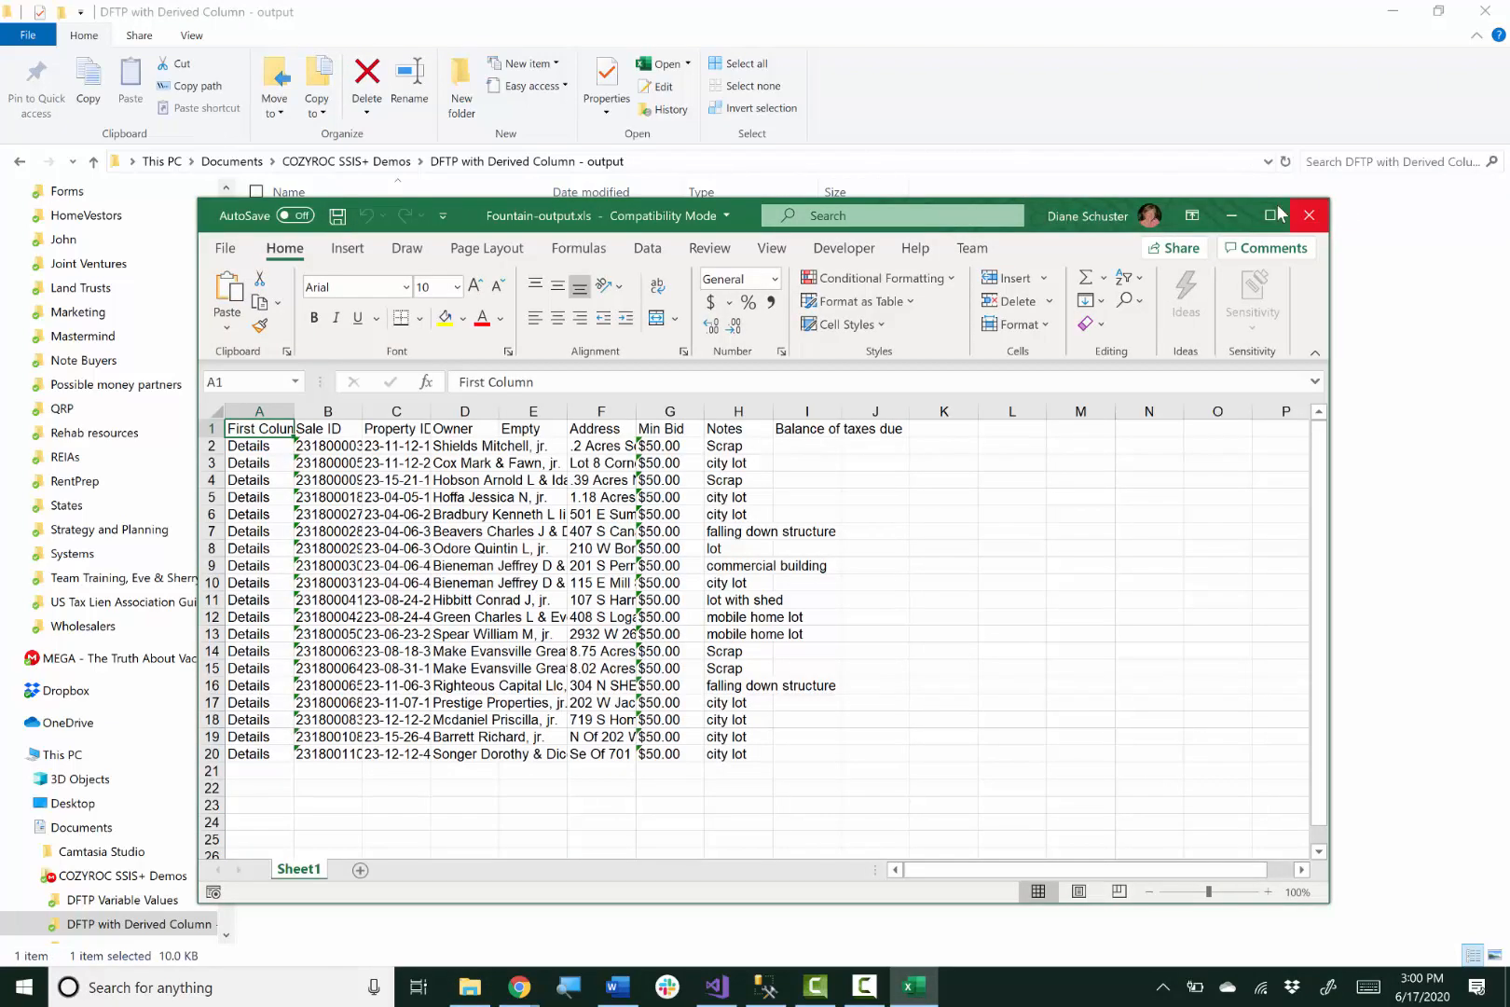
Maximize the Excel window and autofit the Owner column to examine the derived output values
left_click(1273, 217)
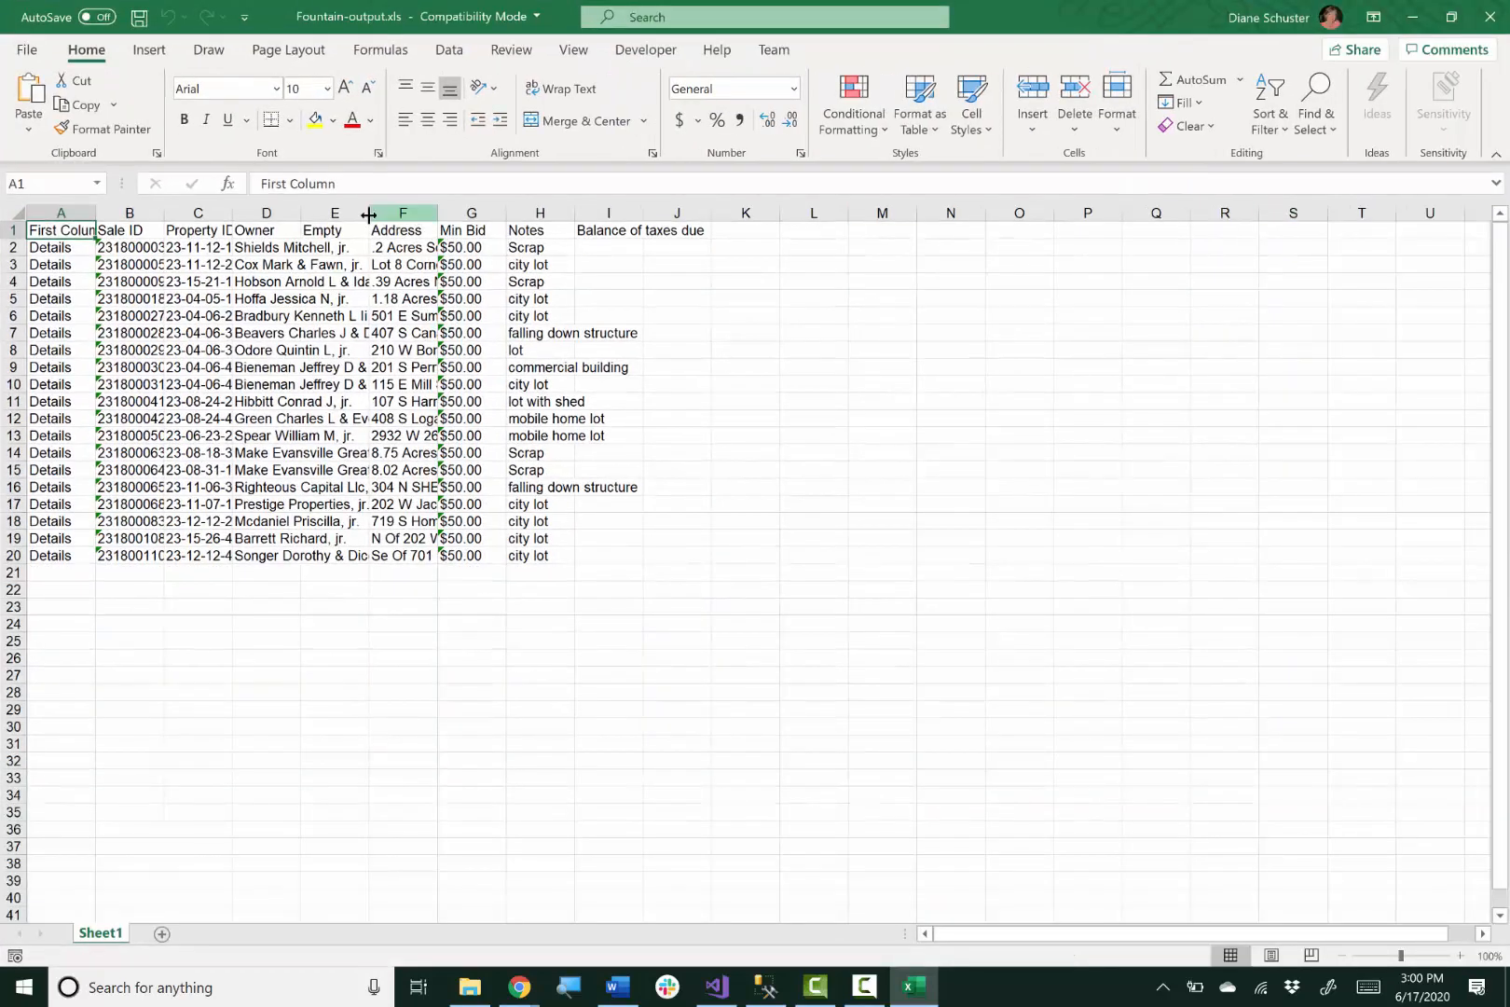
double_click(301, 212)
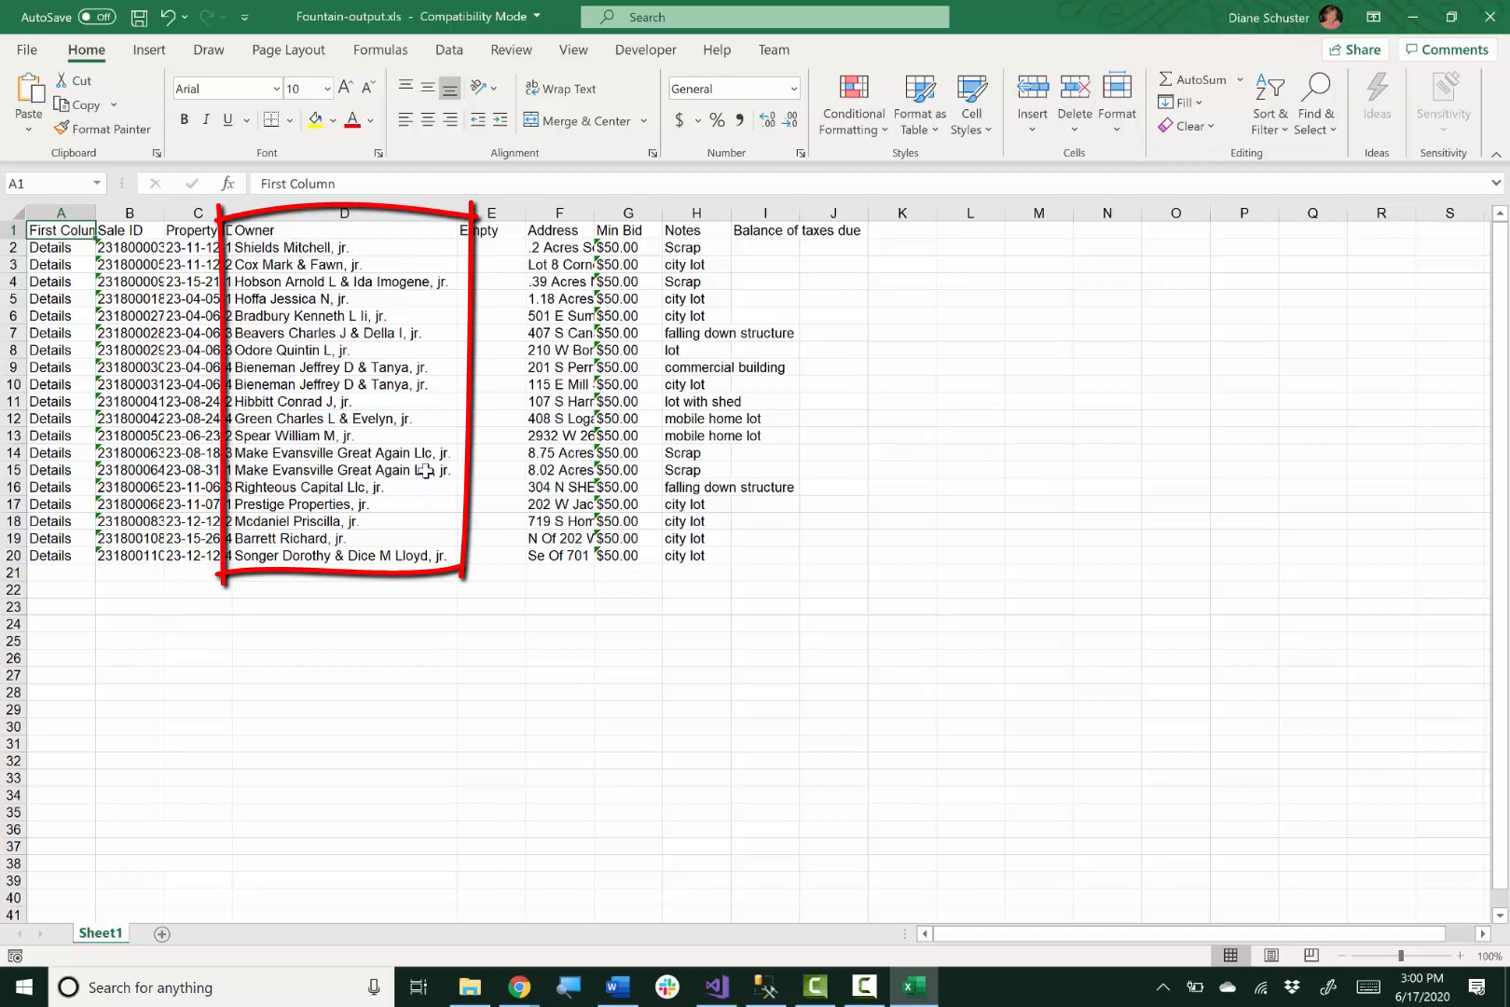